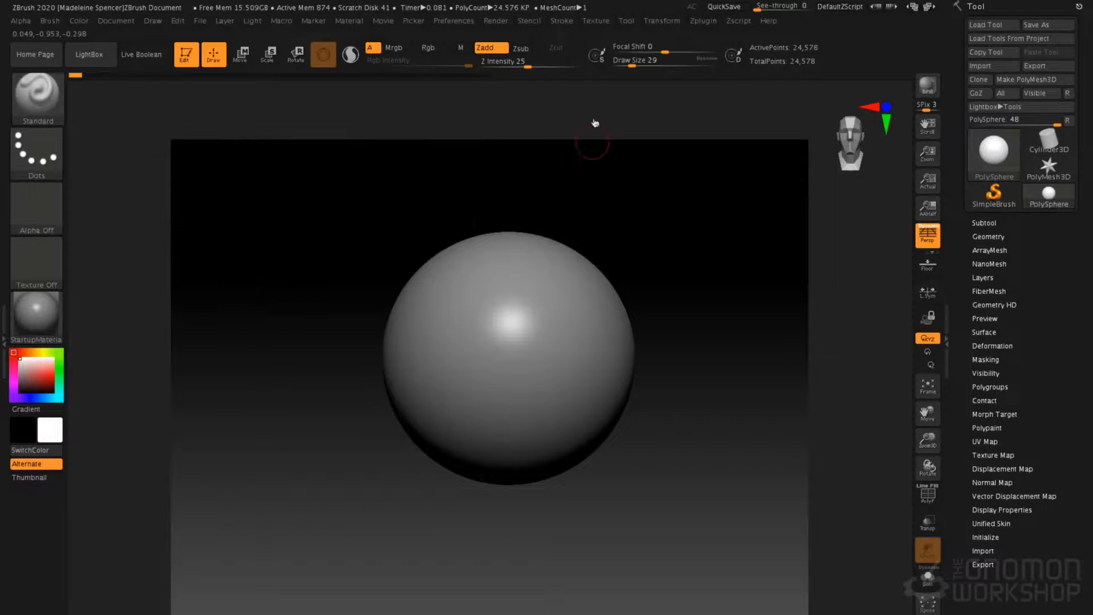
- Dock the Stroke palette together with the Tool palette and subdivide the sphere two levels
left_click(556, 23)
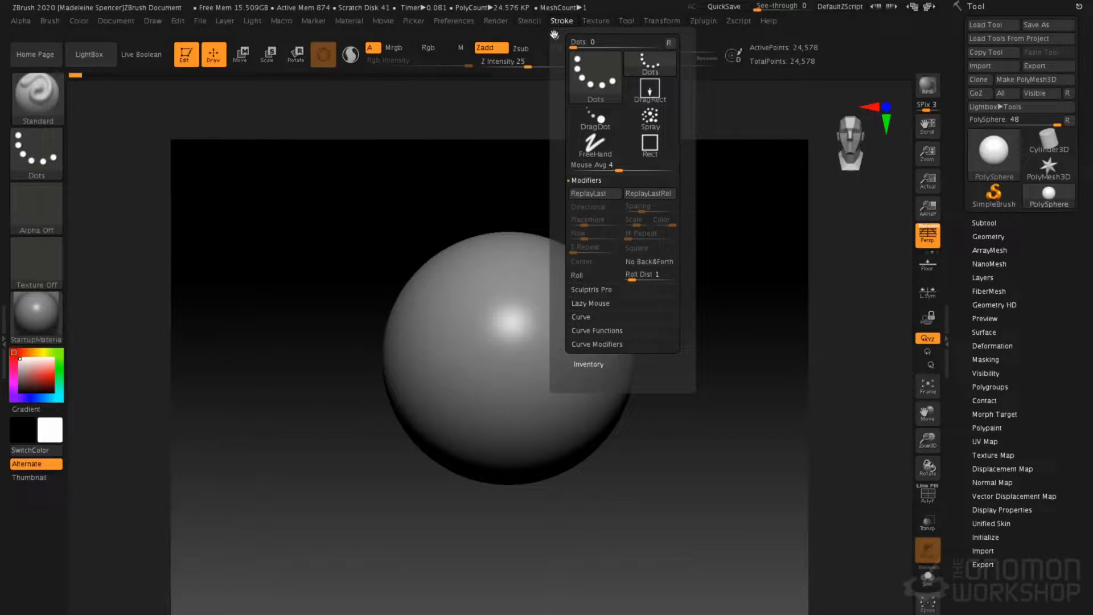
left_click(554, 35)
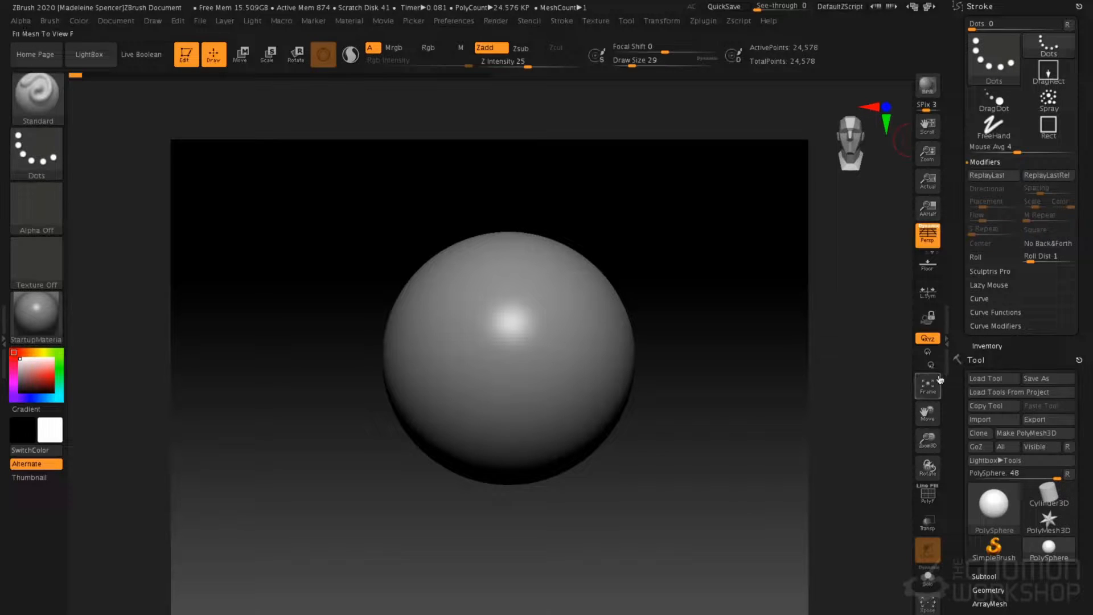
left_click_drag(242, 194, 96, 153, "alt")
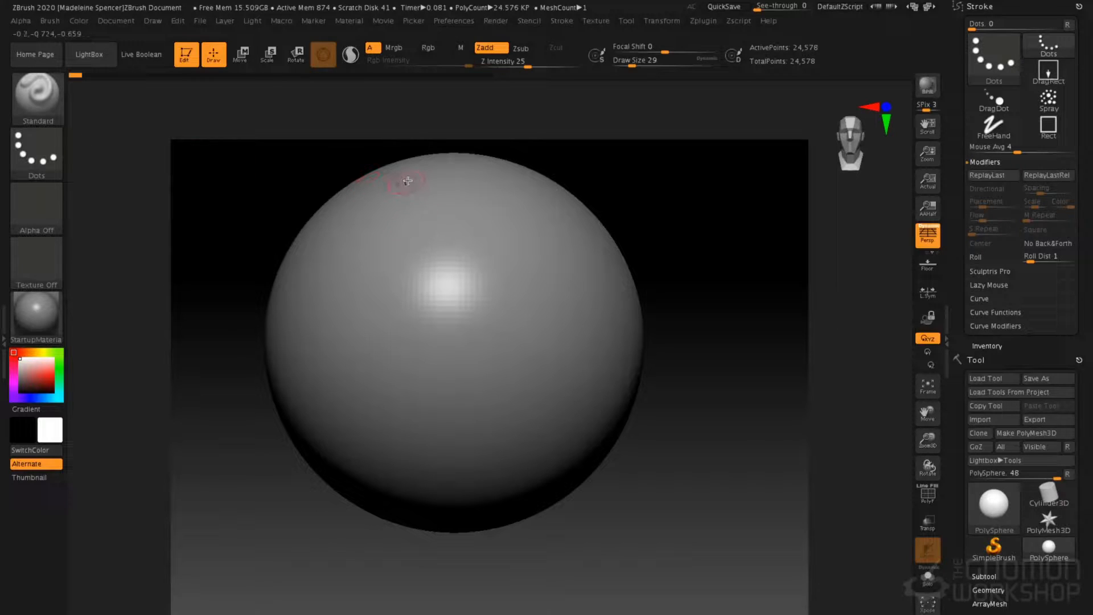
key("ctrl+d")
key("ctrl+d")
- Try a winding Standard brush stroke down the sphere's front with the Dots stroke type and undo it
mouse_move(406, 179)
left_mouse_down()
mouse_move(356, 271)
mouse_move(413, 304)
mouse_move(452, 350)
mouse_move(396, 416)
mouse_move(407, 465)
left_mouse_up()
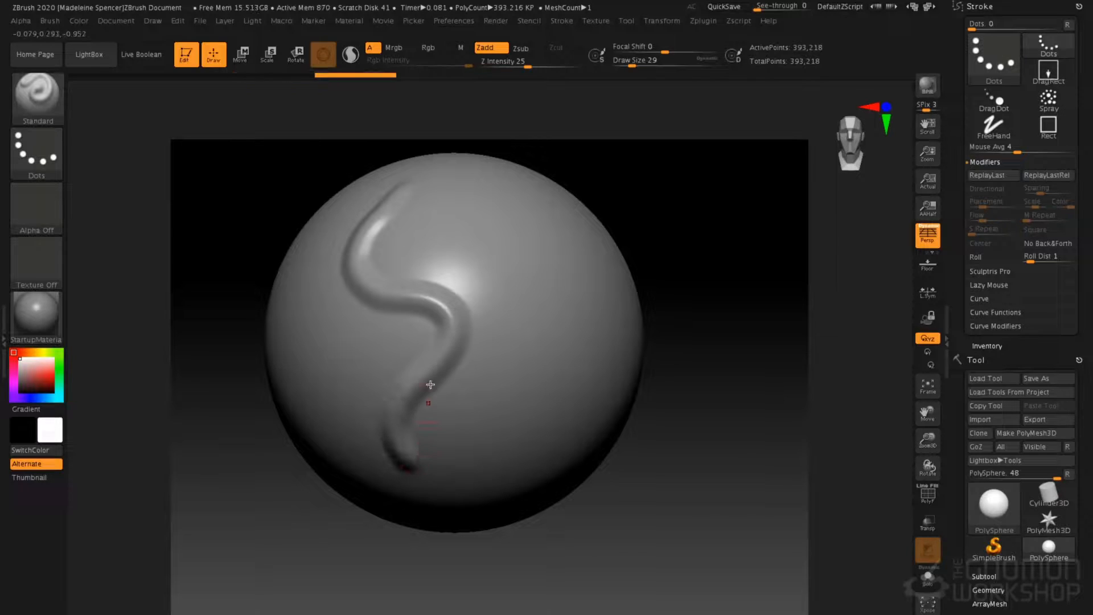
key("ctrl+z")
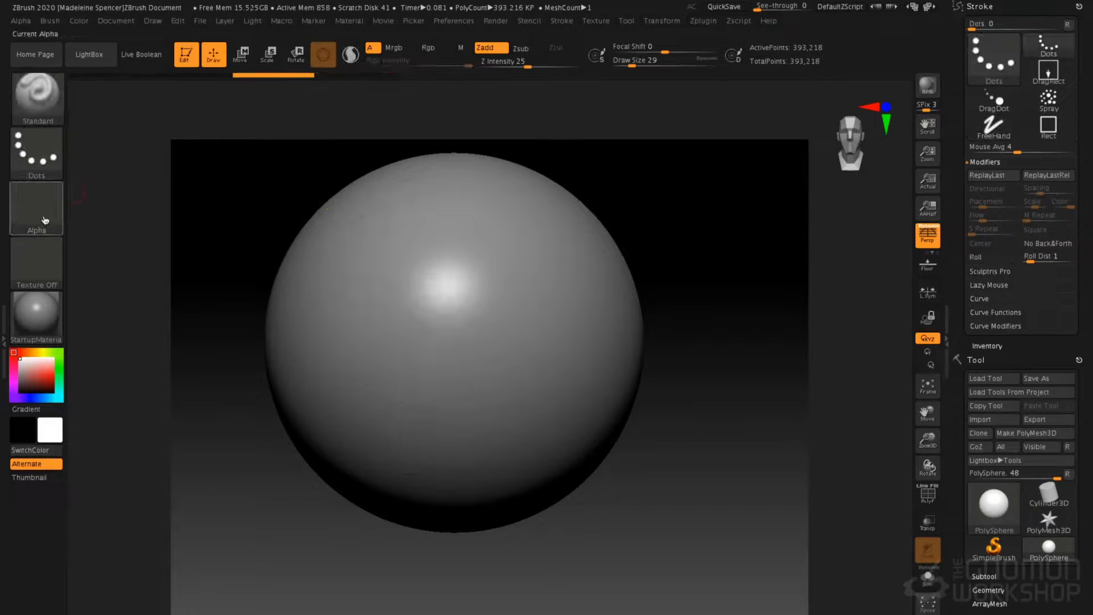
- Choose the arrow-shaped Alpha 33, try a winding Dots stroke down the sphere and undo it
left_click(48, 225)
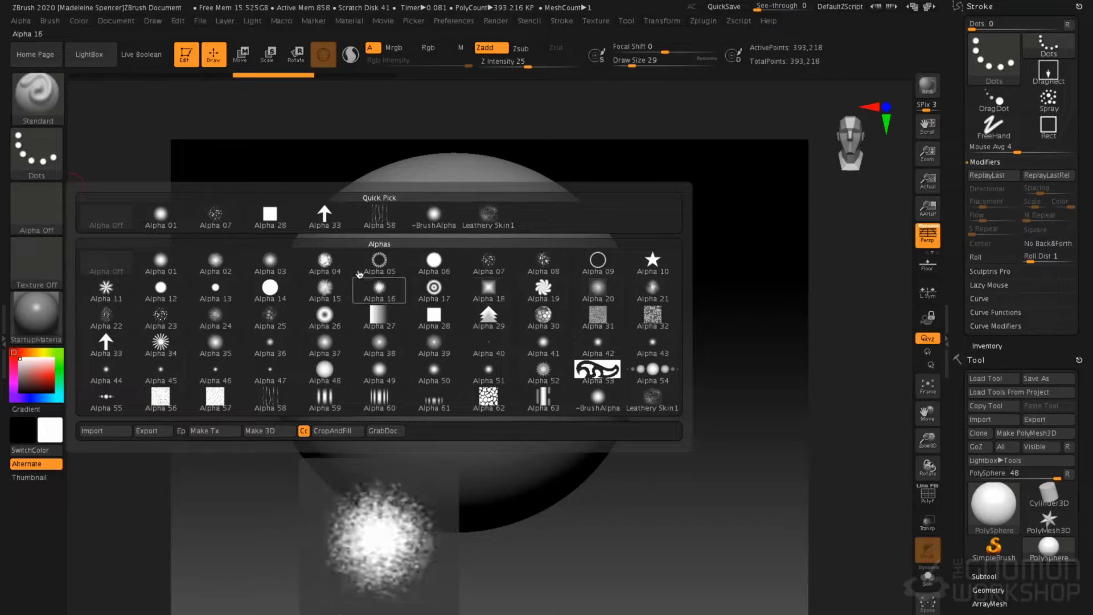
left_click(324, 215)
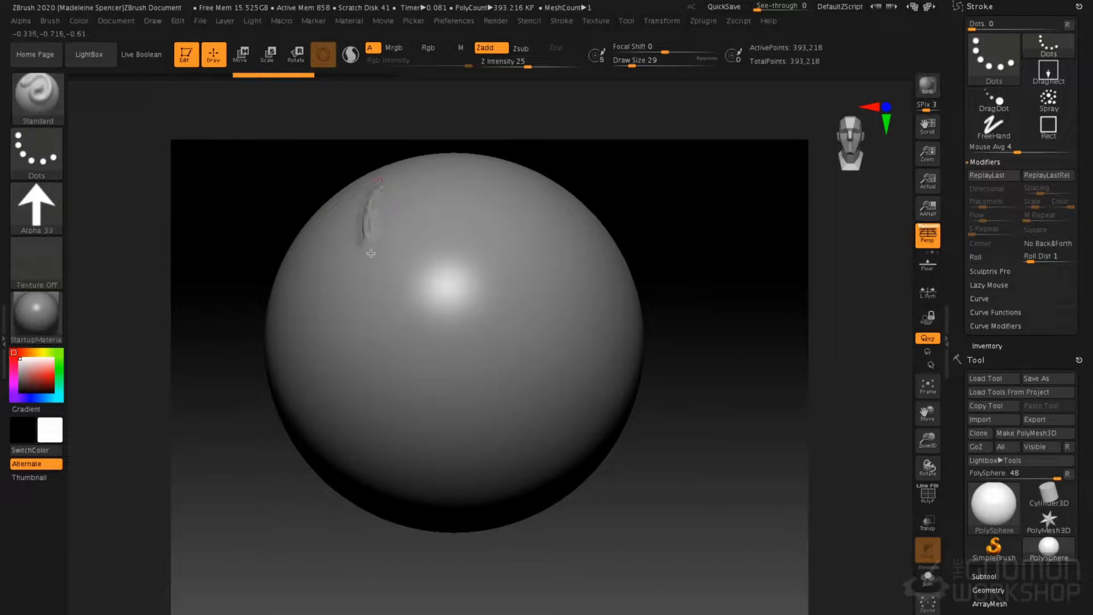
mouse_move(416, 278)
left_mouse_down()
mouse_move(493, 337)
mouse_move(469, 399)
left_mouse_up()
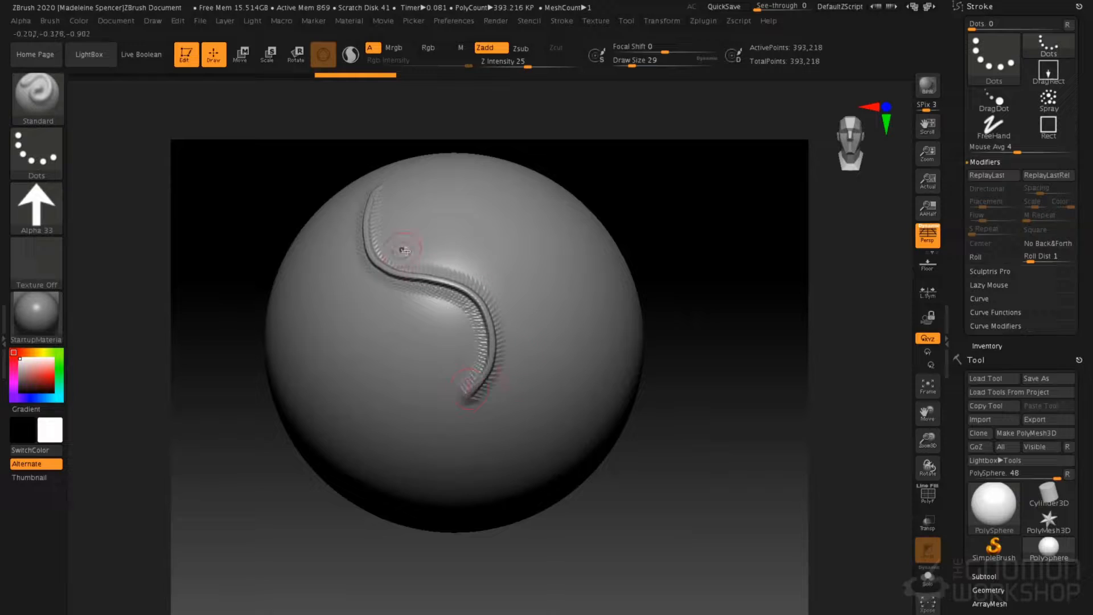
key("ctrl+z")
- Set the draw size to 62, test a larger arrow-alpha Dots stroke down the sphere and undo the stroke
key("space")
left_click_drag(452, 313, 460, 312)
mouse_move(374, 174)
left_mouse_down()
mouse_move(353, 214)
mouse_move(439, 304)
mouse_move(450, 393)
mouse_move(433, 432)
left_mouse_up()
key("ctrl+z")
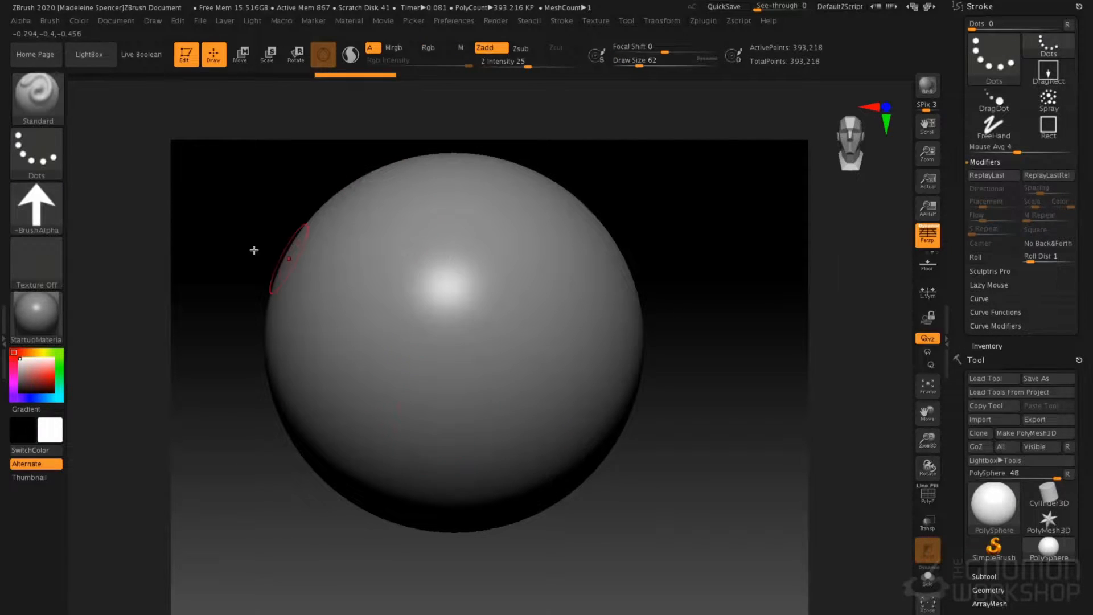
- Switch the stroke type to FreeHand, try two winding arrow-alpha strokes down the sphere and undo them
left_click(55, 165)
left_click(208, 165)
mouse_move(372, 218)
left_mouse_down()
mouse_move(443, 328)
mouse_move(407, 436)
left_mouse_up()
mouse_move(483, 190)
left_mouse_down()
mouse_move(534, 422)
mouse_move(508, 376)
left_mouse_up()
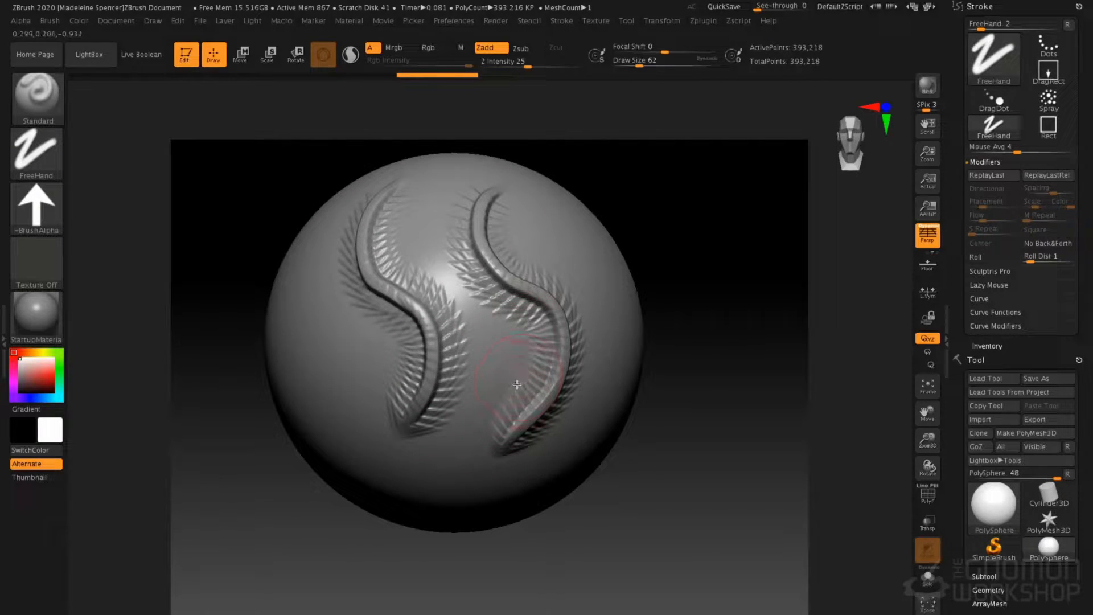
key("ctrl+z")
key("ctrl+z")
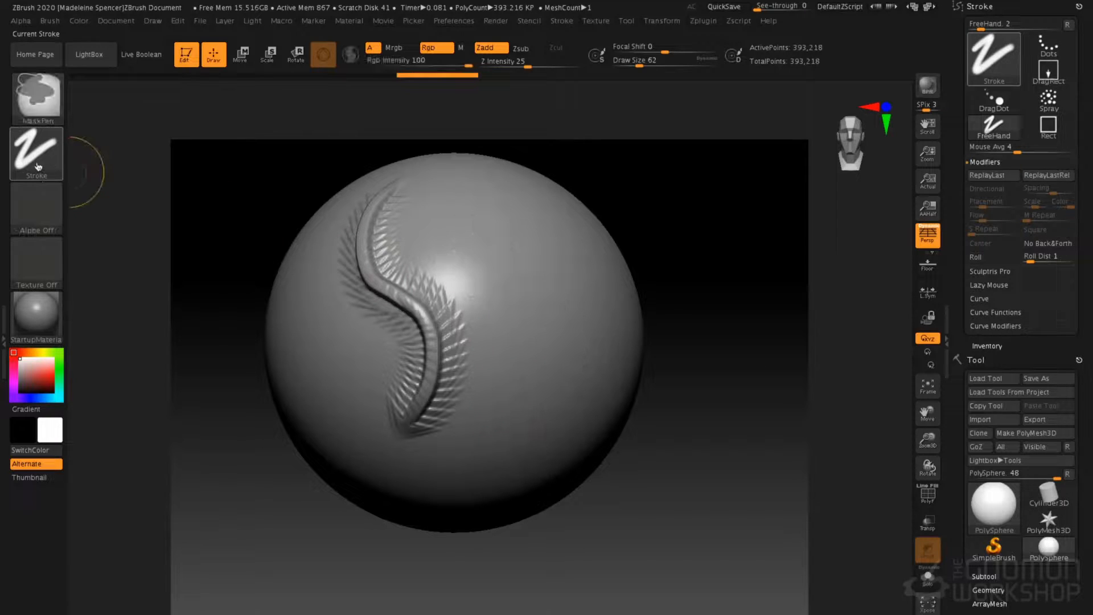
- Switch the stroke type to DragRect, try stamping large arrow shapes onto the sphere's front and undo them
left_click(33, 160)
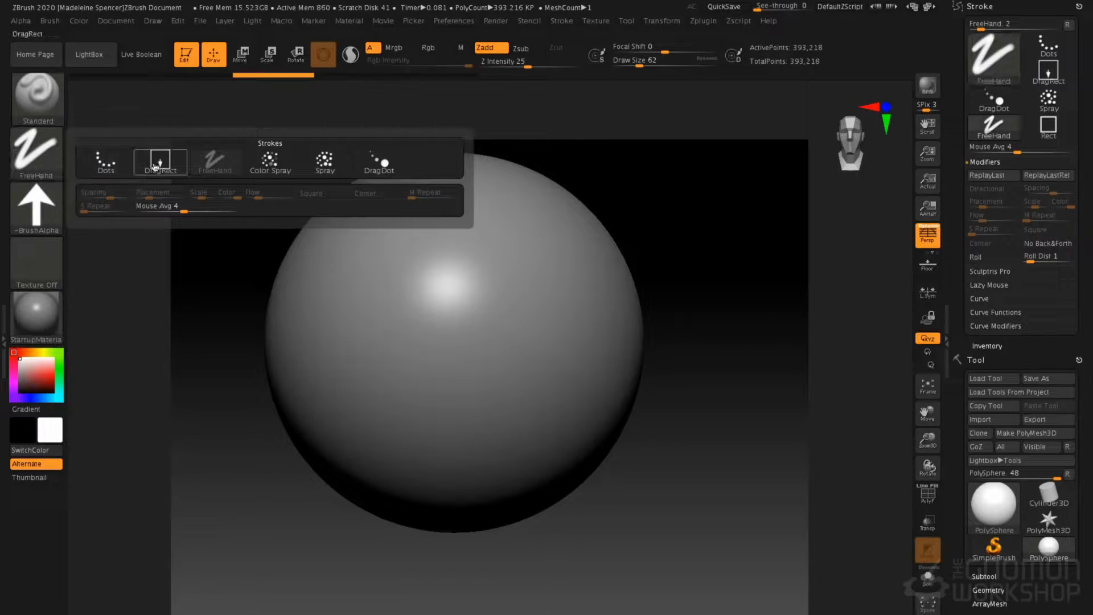
left_click(159, 164)
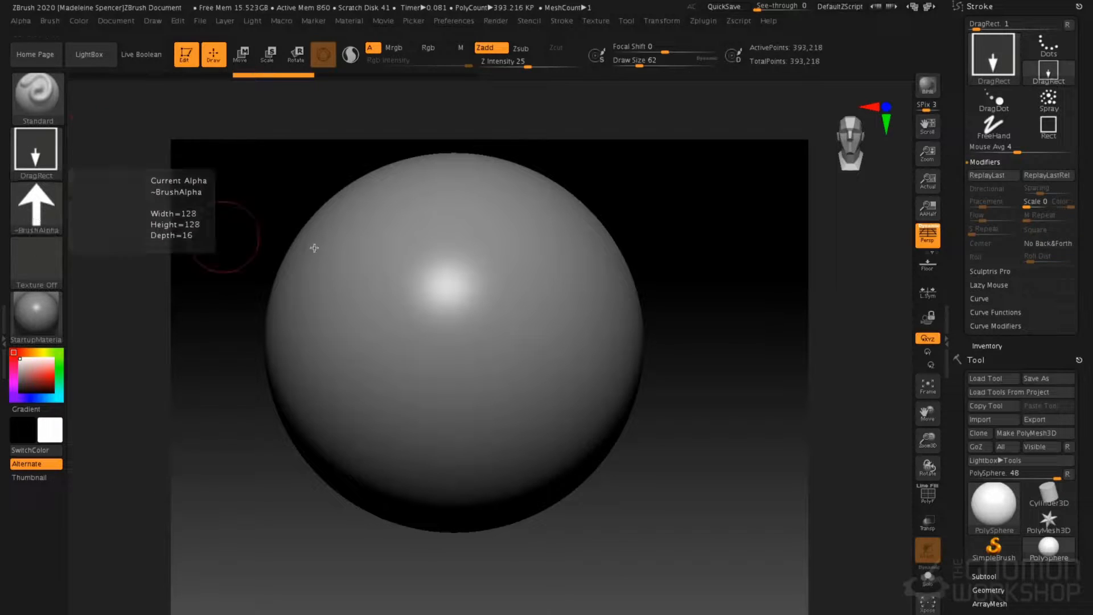
left_click_drag(410, 266, 378, 324)
left_click_drag(492, 263, 516, 347)
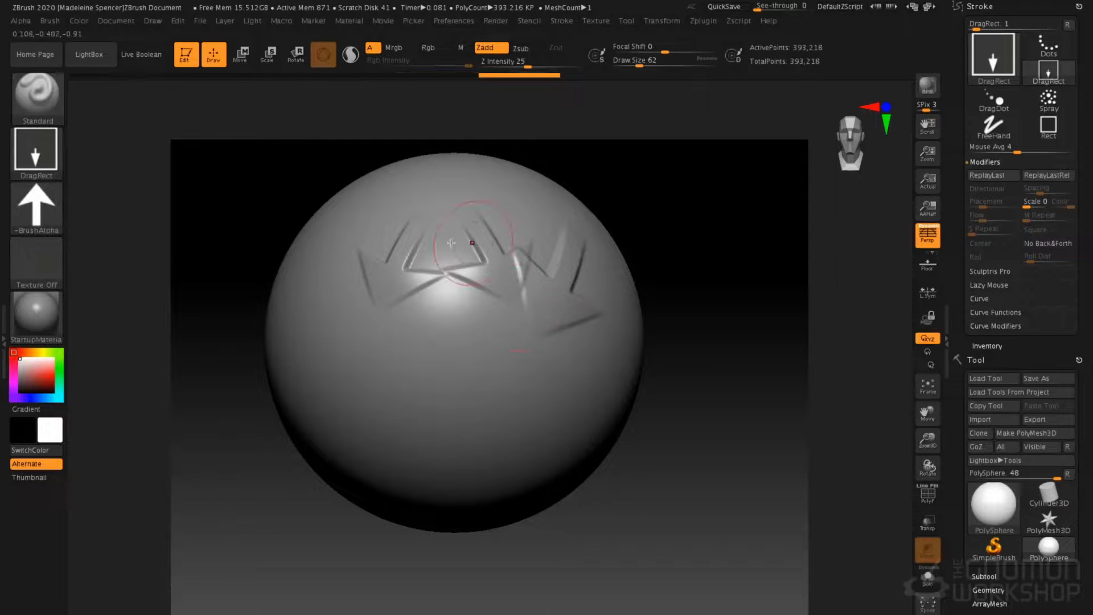
key("ctrl+z")
key("ctrl+z")
key("ctrl+z")
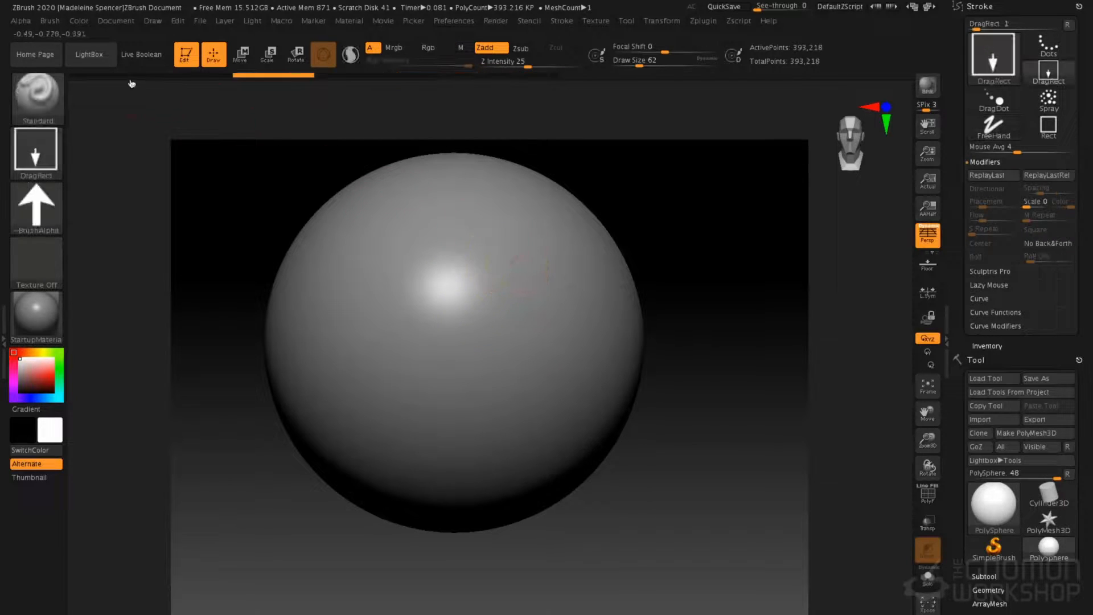
- Load the Leathery Skin15 alpha from LightBox and stamp overlapping leather wrinkles across the sphere's front with DragRect
left_click(90, 55)
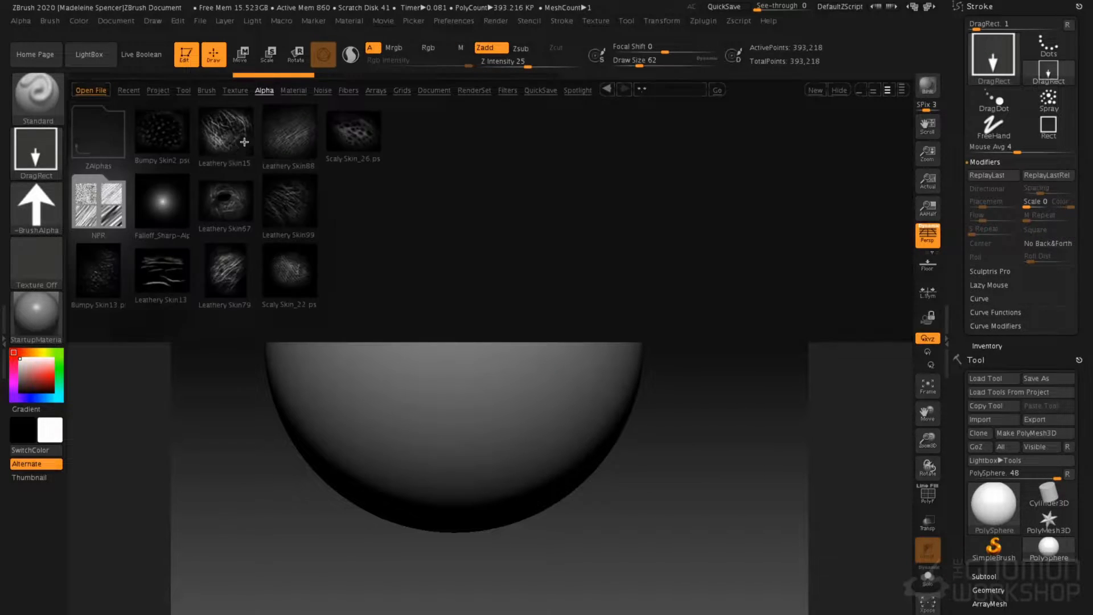
double_click(220, 141)
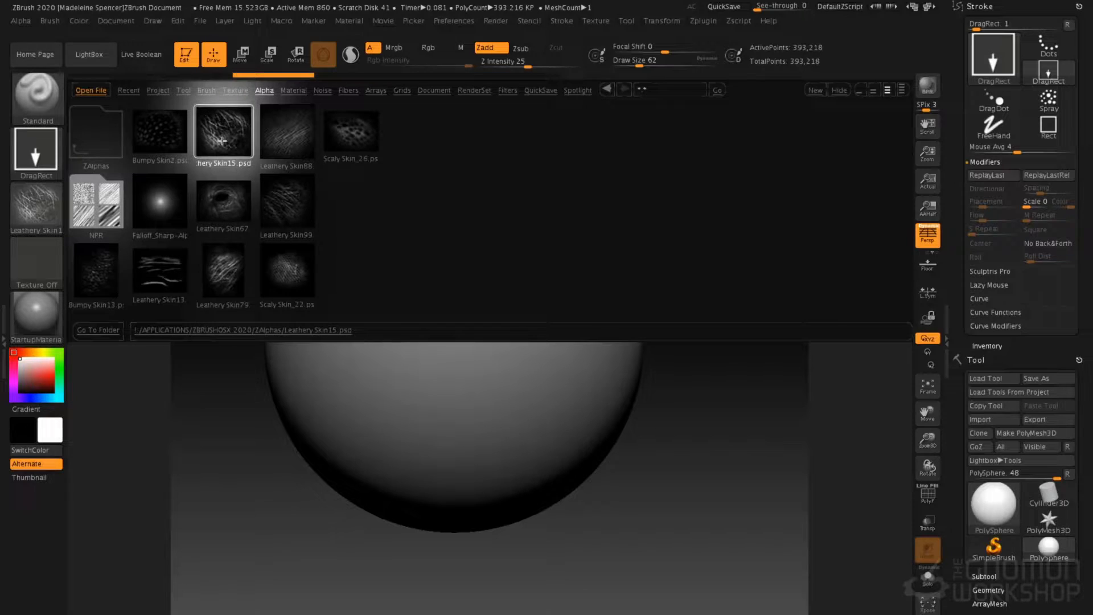
left_click(98, 65)
left_click_drag(387, 277, 424, 318)
left_click_drag(460, 286, 428, 391)
left_click_drag(494, 362, 521, 285)
left_click_drag(524, 335, 520, 333)
left_click_drag(444, 229, 353, 428)
left_click_drag(380, 403, 393, 477)
left_click_drag(449, 512, 450, 514)
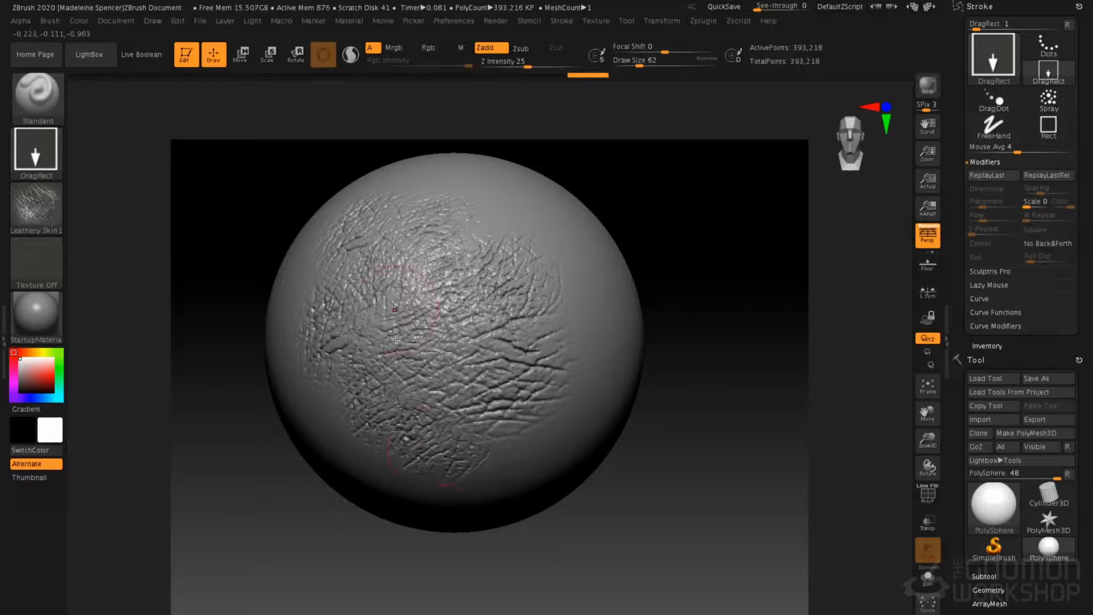
- Undo all the leathery skin stamps on the sphere
key("ctrl+z")
key("ctrl+z")
key("ctrl+z")
key("ctrl+z")
key("ctrl+z")
key("ctrl+z")
key("ctrl+z")
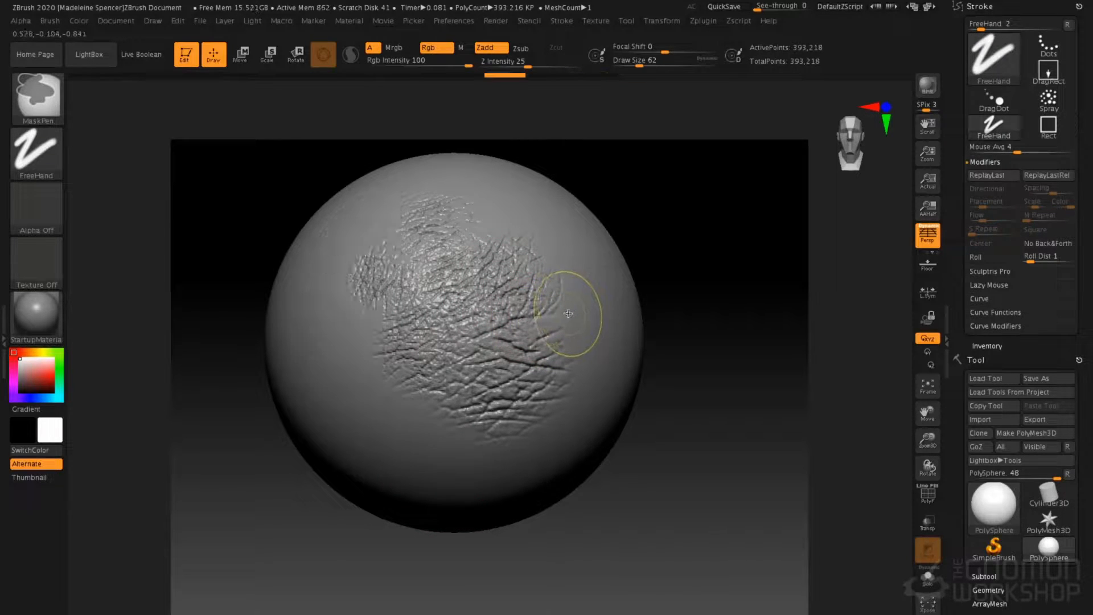
key("ctrl+z")
key("ctrl+z")
key("ctrl+z")
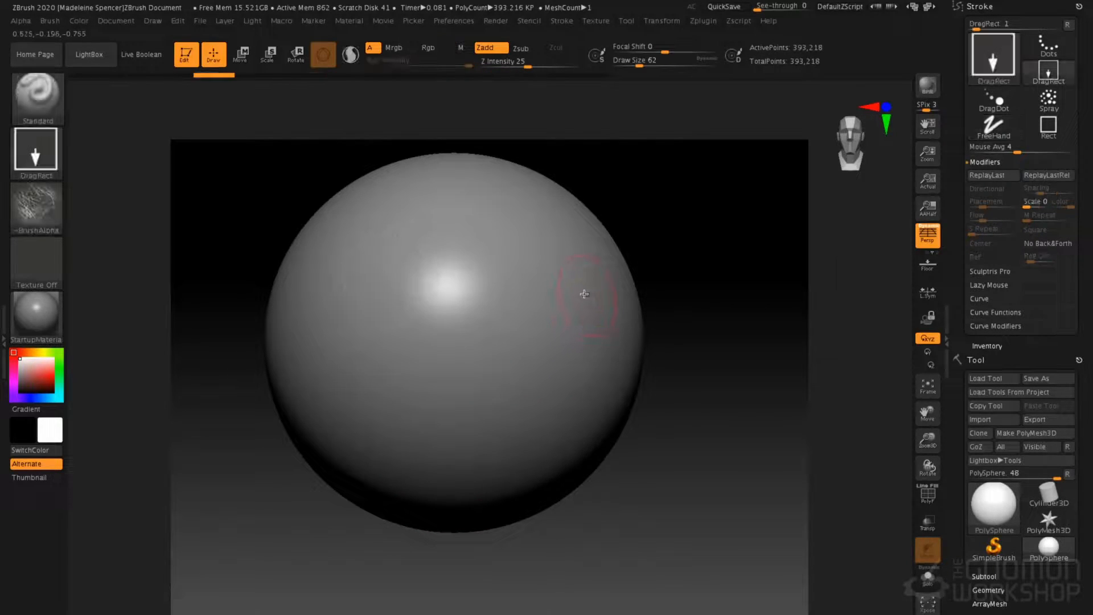
- Switch to the Spray stroke with Alpha 07, test a bumpy texture across the sphere's front and undo the stroke
left_click(35, 149)
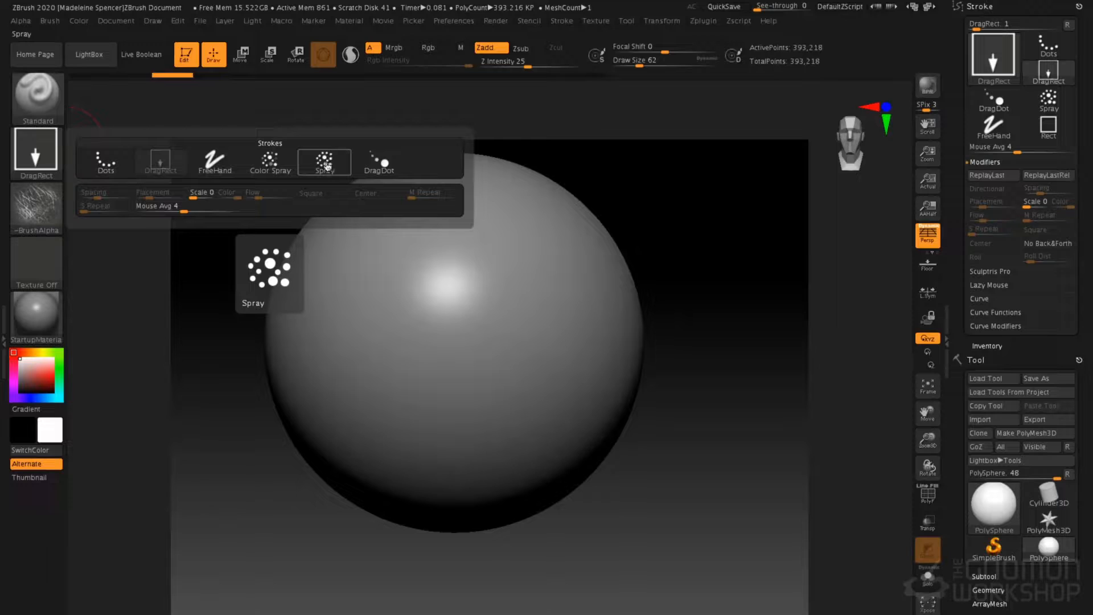
left_click(325, 163)
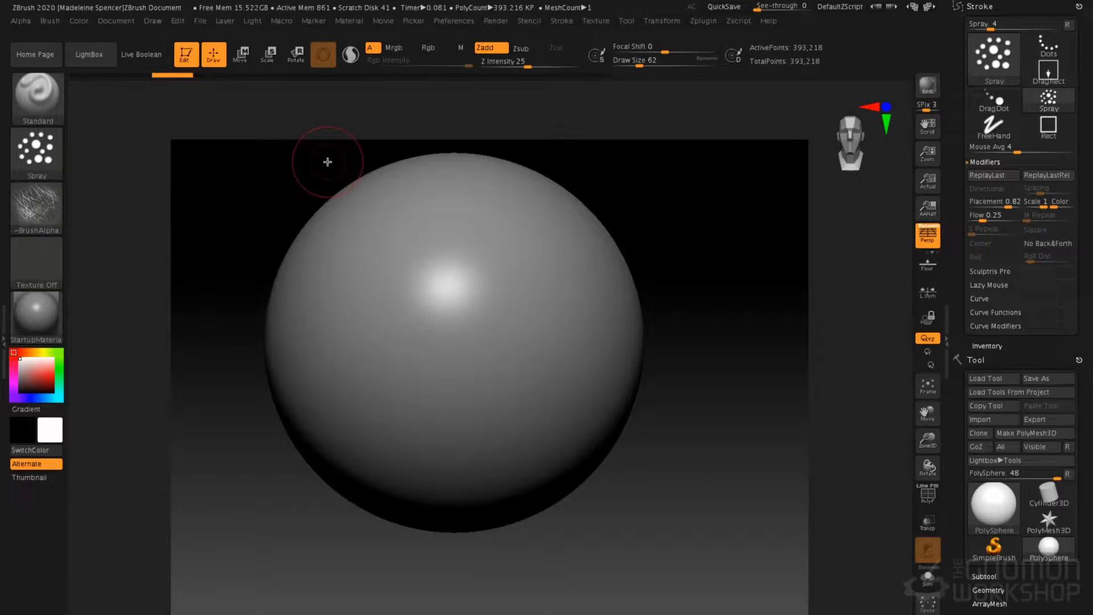
left_click(46, 212)
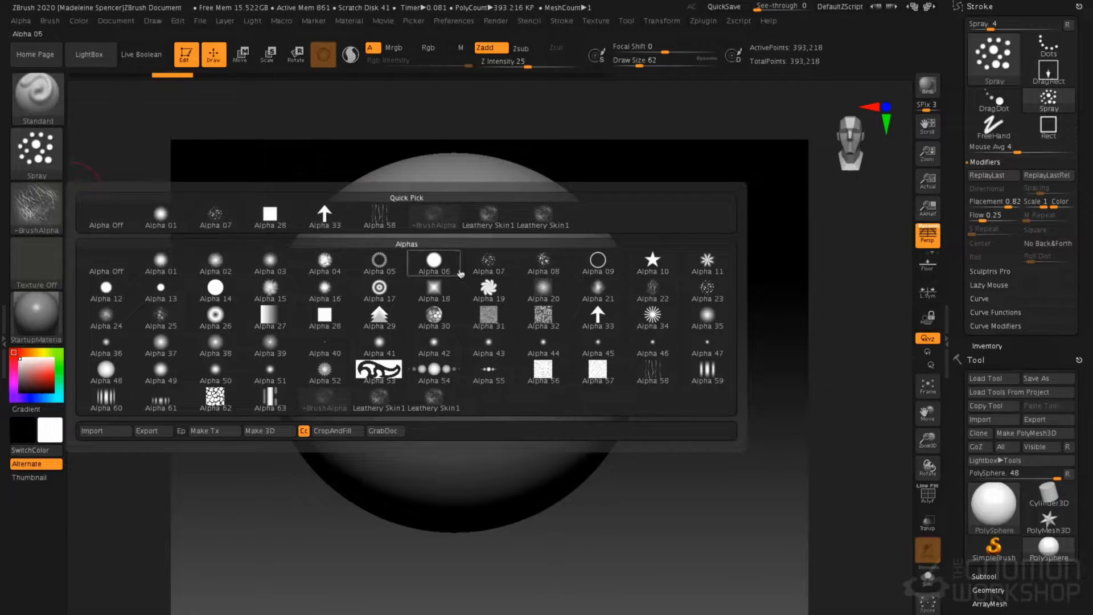
left_click(488, 265)
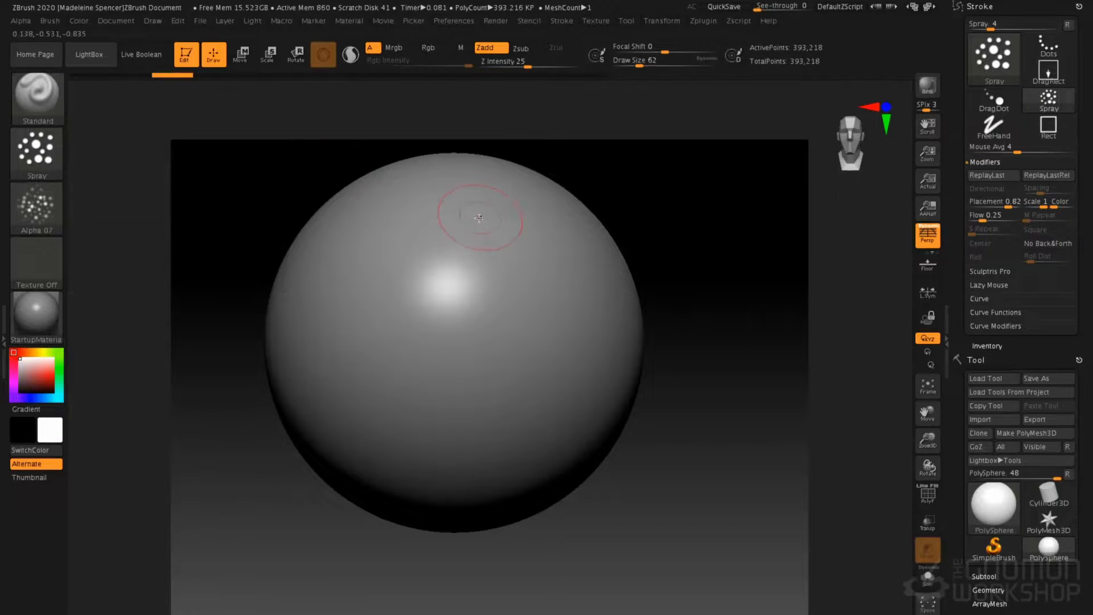
mouse_move(426, 190)
left_mouse_down()
mouse_move(387, 239)
mouse_move(444, 273)
mouse_move(523, 263)
left_mouse_up()
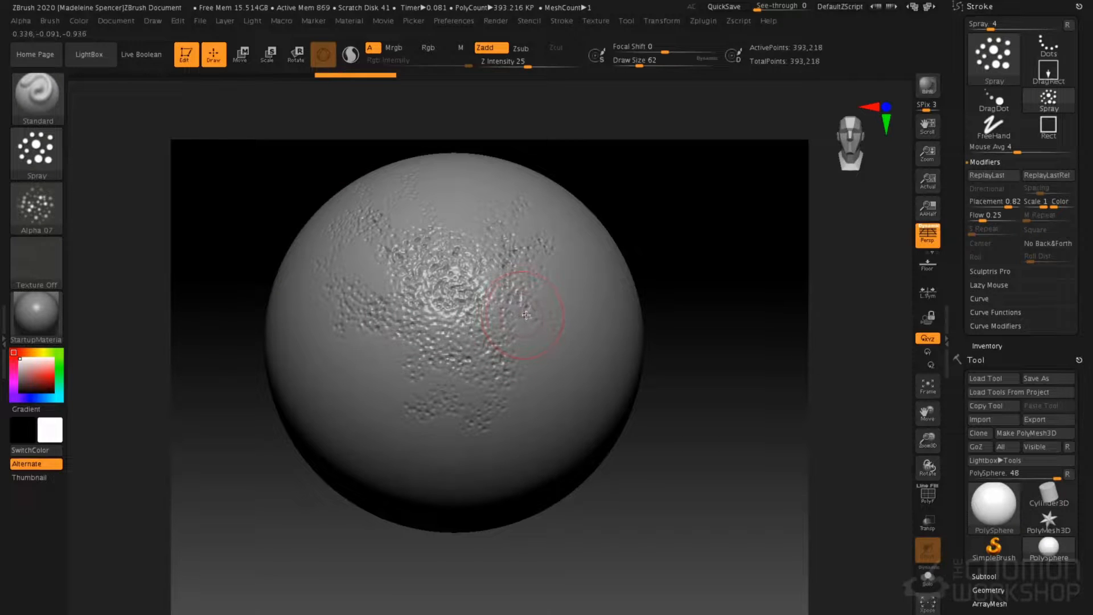
key("ctrl+z")
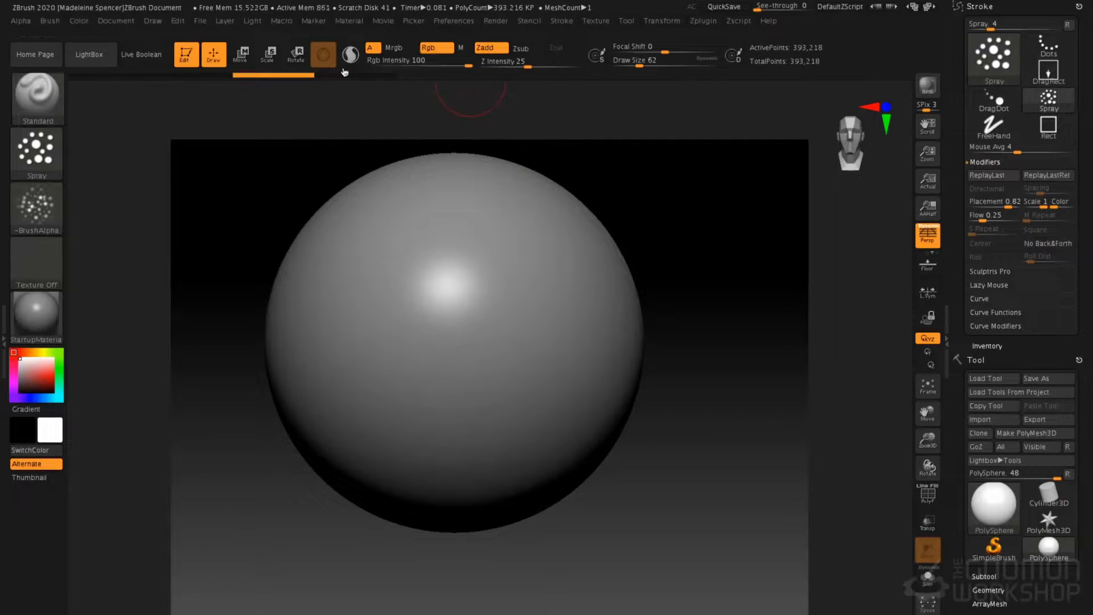
- Fill the sphere with white and spray red across its front with Rgb on and Zadd off
left_click(72, 21)
left_click(109, 265)
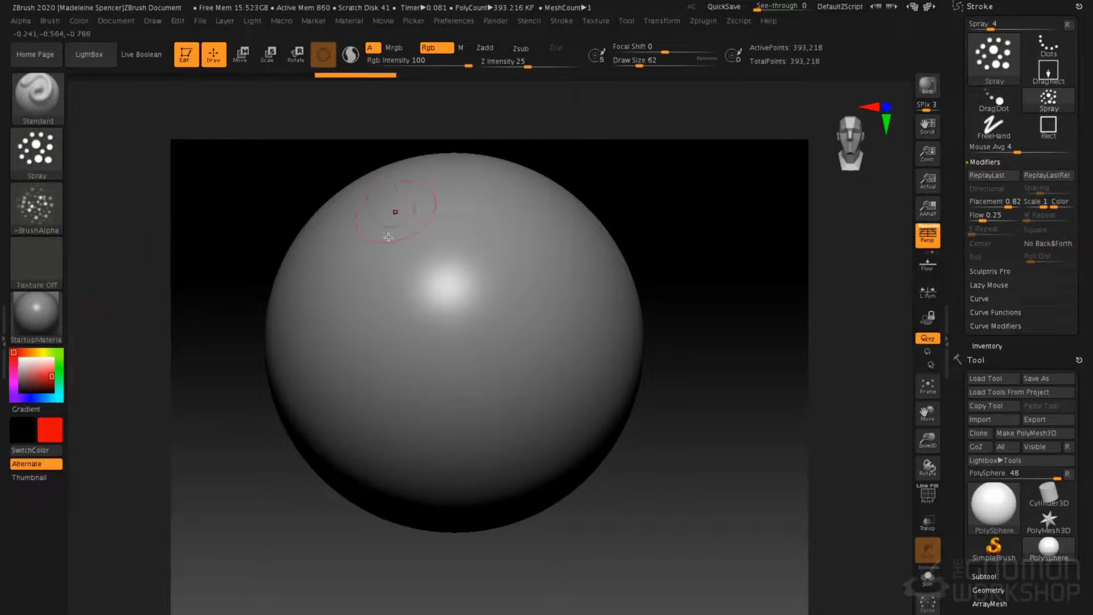
mouse_move(370, 234)
left_mouse_down()
mouse_move(364, 318)
mouse_move(490, 318)
mouse_move(505, 419)
mouse_move(492, 281)
left_mouse_up()
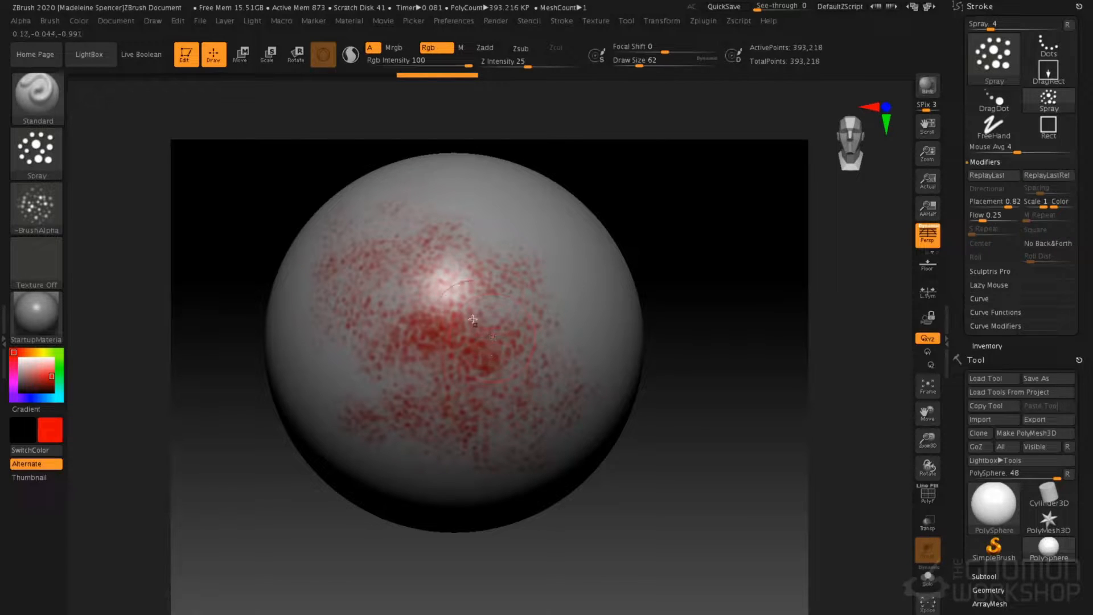
- Adjust the spray's Color Intensity Variance and spray more red over the sphere's front
left_click(36, 151)
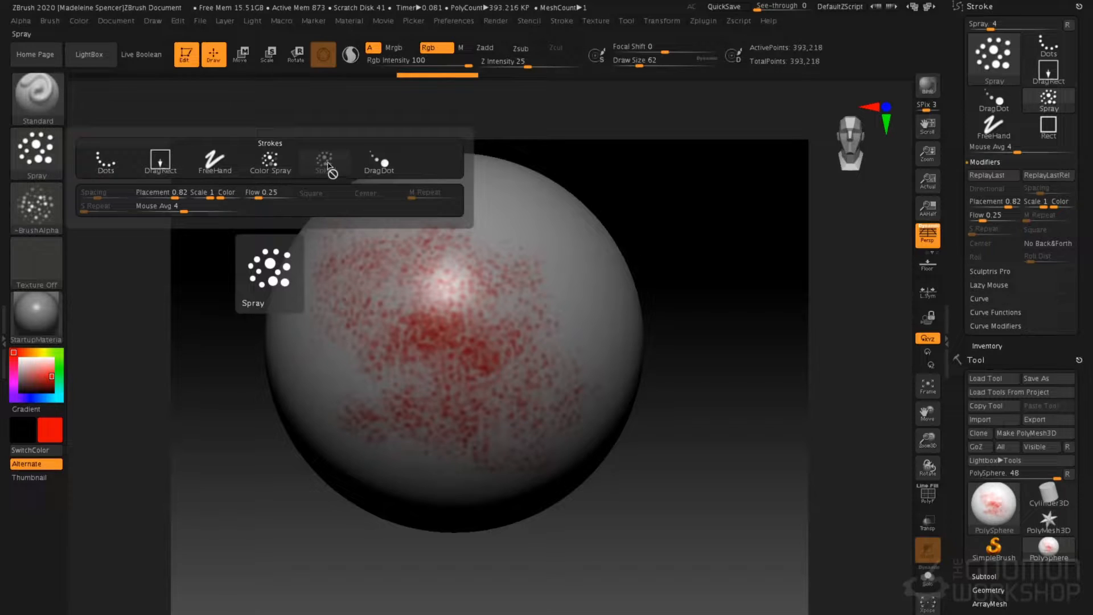
left_click_drag(226, 196, 228, 196)
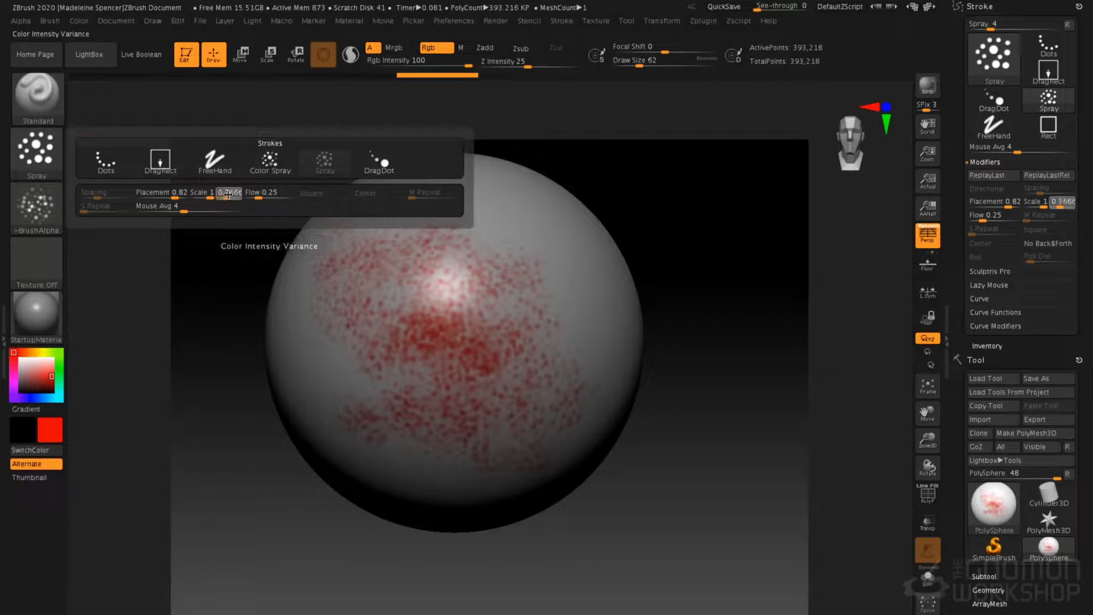
mouse_move(491, 222)
left_mouse_down()
mouse_move(524, 267)
mouse_move(433, 319)
mouse_move(489, 393)
mouse_move(406, 248)
mouse_move(477, 235)
mouse_move(366, 332)
mouse_move(351, 295)
mouse_move(495, 368)
mouse_move(554, 284)
left_mouse_up()
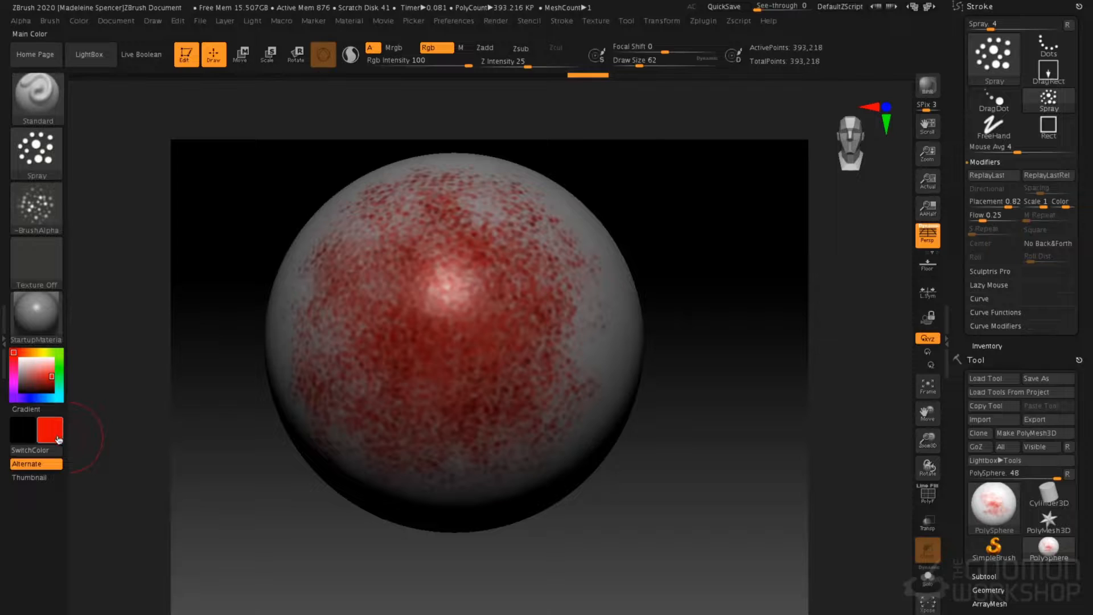
- Lower the spray's Placement variance to about 0.5 and spray red on the sphere's unpainted side
left_click(55, 168)
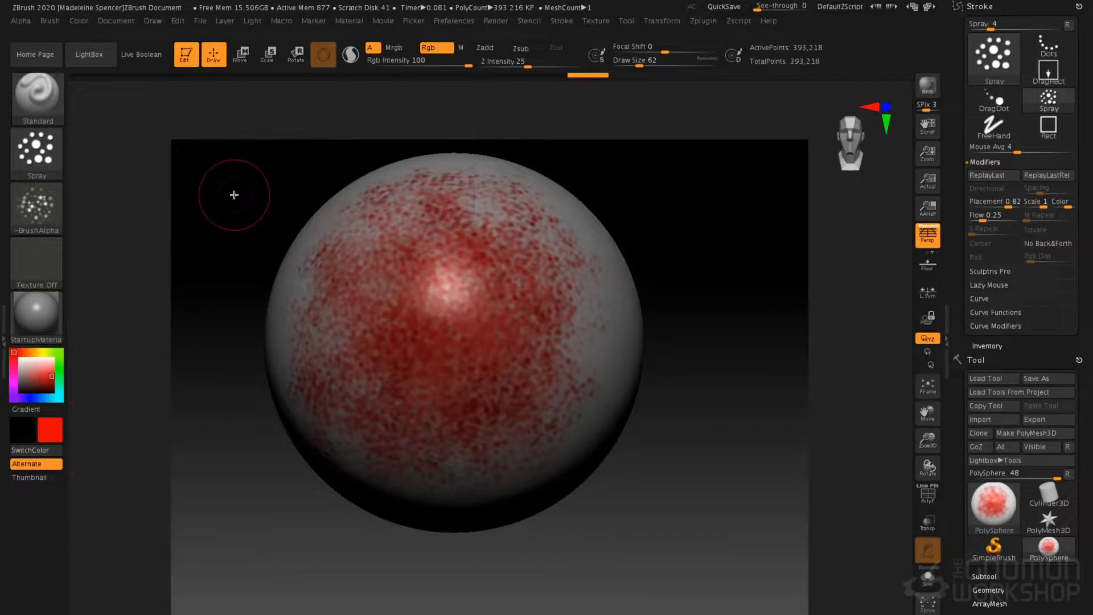
left_click(53, 166)
left_click_drag(169, 194, 157, 196)
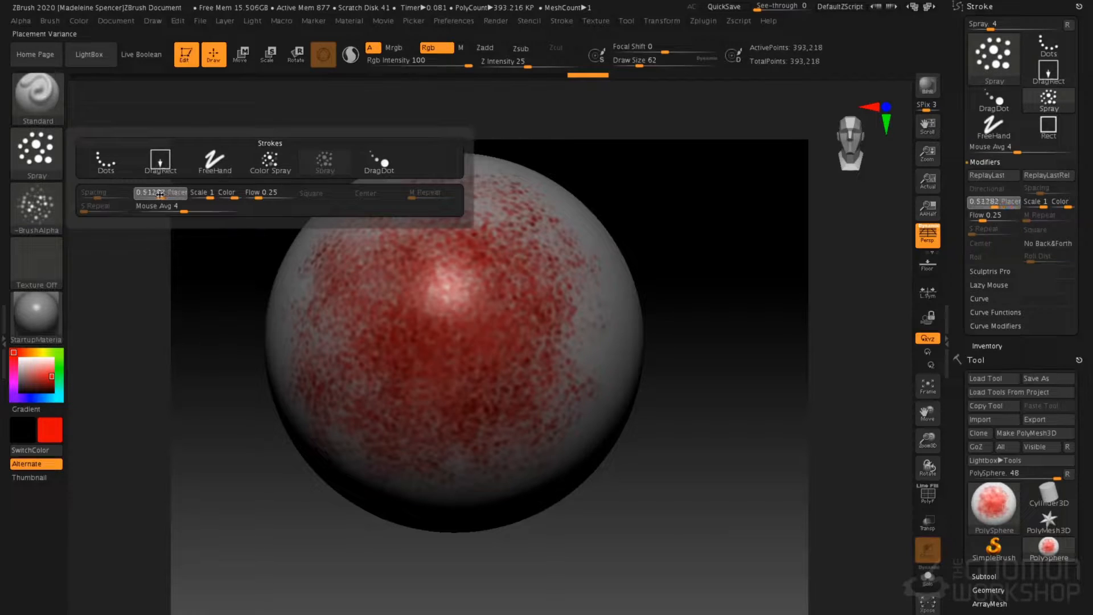
right_click_drag(597, 317, 535, 322)
right_click_drag(660, 256, 410, 265, "alt")
mouse_move(422, 230)
left_mouse_down()
mouse_move(436, 318)
mouse_move(512, 342)
mouse_move(468, 358)
mouse_move(444, 399)
mouse_move(473, 340)
left_mouse_up()
- Undo the latest red spray strokes back to the first spray on the sphere's front
key("ctrl+z")
key("ctrl+z")
key("ctrl+z")
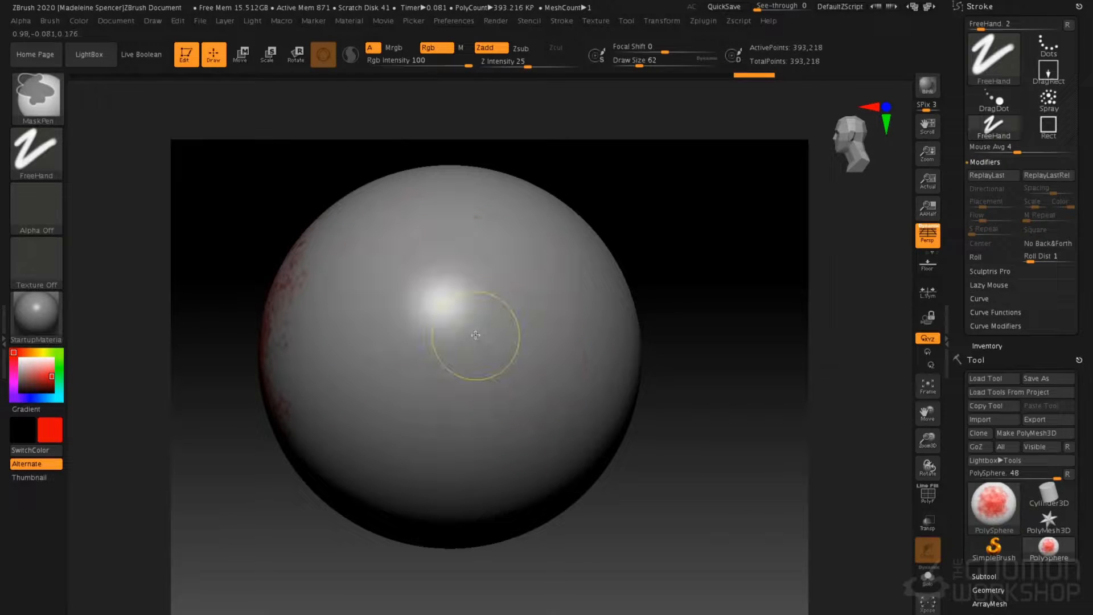
key("ctrl+z")
right_click_drag(476, 307, 508, 291, "ctrl")
key("ctrl+z")
key("ctrl+z")
key("ctrl+z")
key("ctrl+z")
key("ctrl+z")
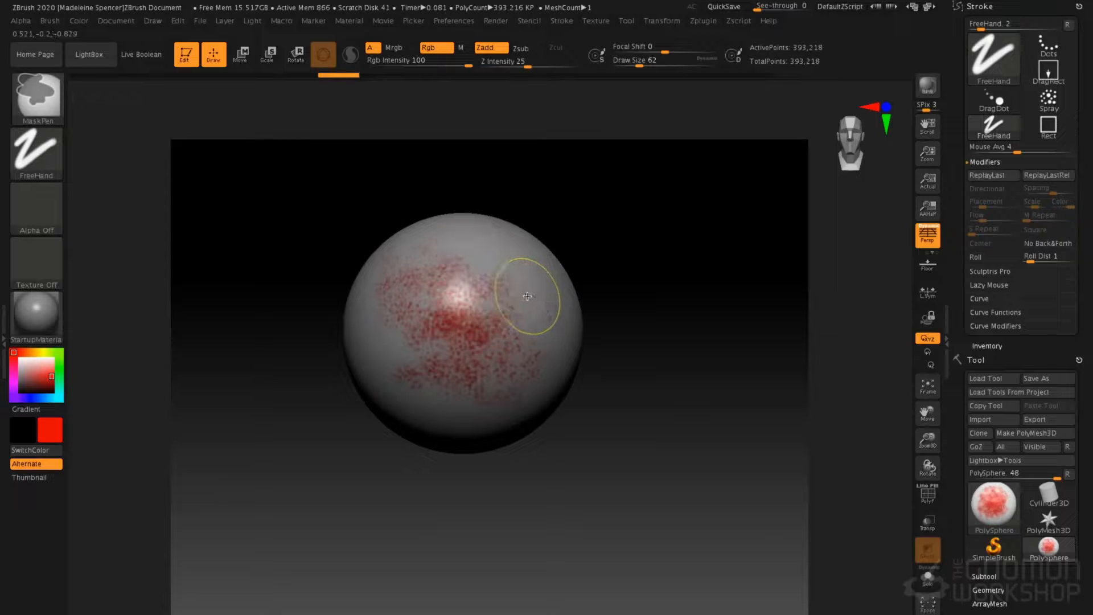
- Switch the Standard brush to the FreeHand stroke with a soft round alpha and set Draw Size to 37
right_click_drag(439, 287, 486, 324, "alt")
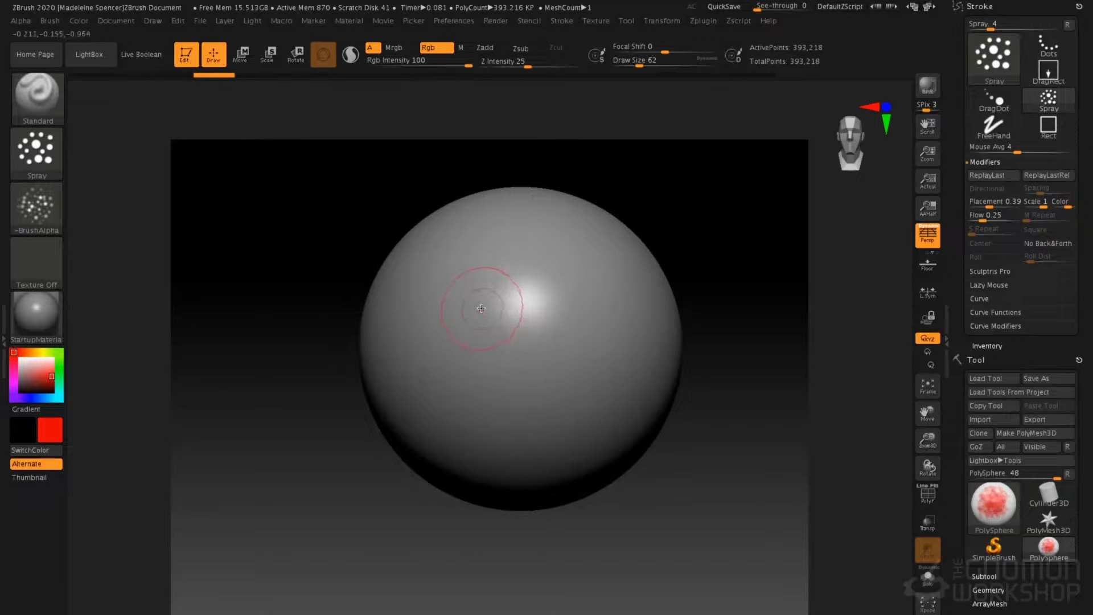
left_click(36, 150)
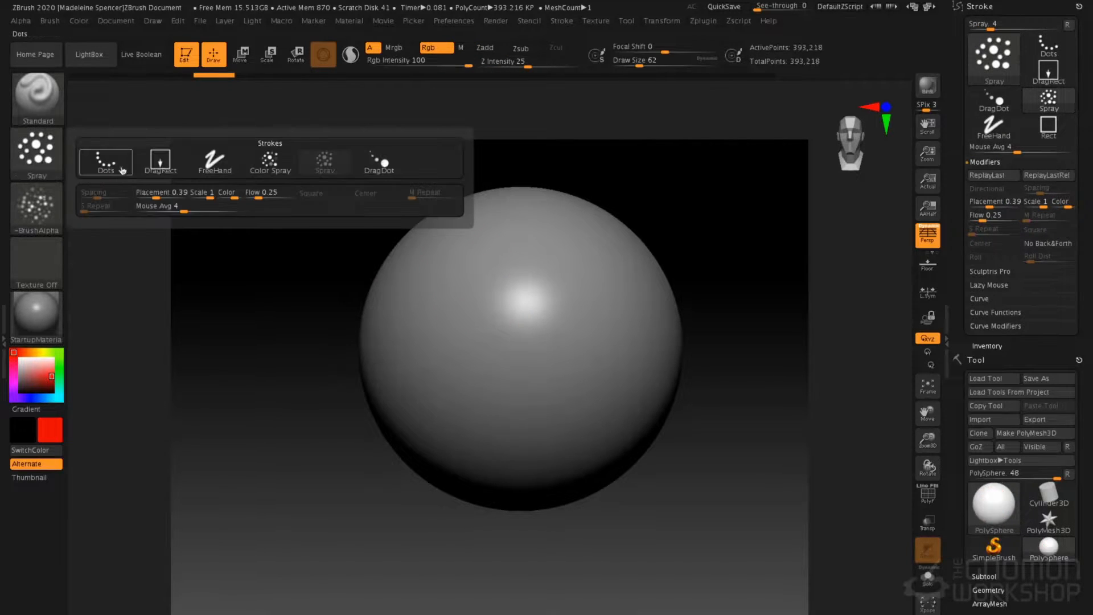
left_click(214, 162)
left_click(35, 206)
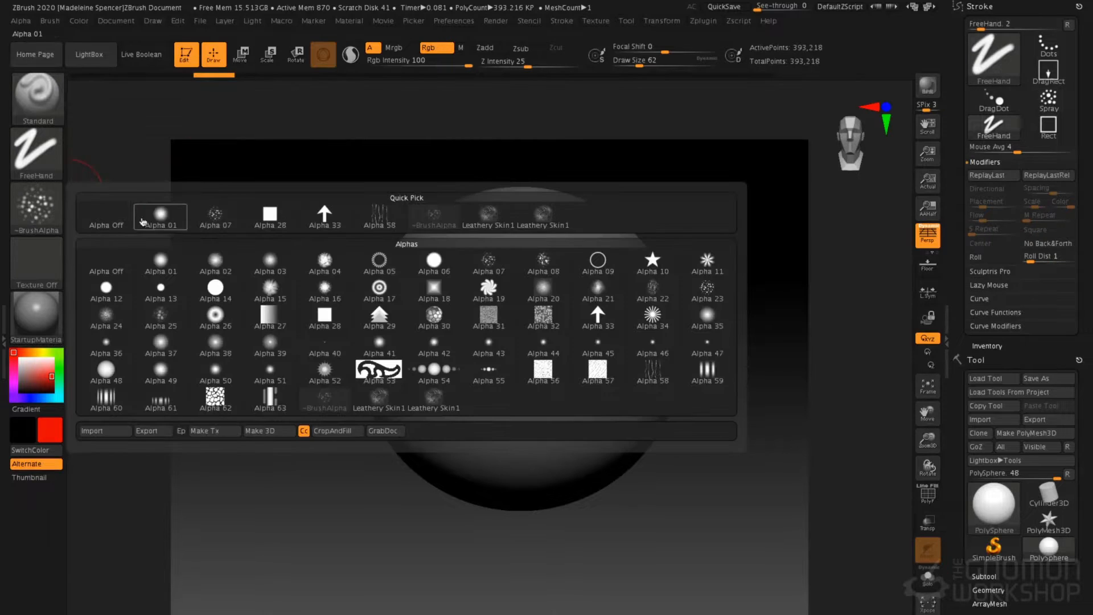
left_click(105, 217)
key("space")
left_click_drag(436, 195, 426, 195)
- Turn Rgb off and Zadd on, try a winding FreeHand stroke down the sphere's front and undo it
right_click_drag(425, 195, 464, 225, "ctrl")
right_click_drag(463, 225, 360, 230, "alt")
mouse_move(372, 171)
left_mouse_down()
mouse_move(347, 205)
mouse_move(358, 262)
mouse_move(373, 279)
left_mouse_up()
key("ctrl+z")
left_click(433, 51)
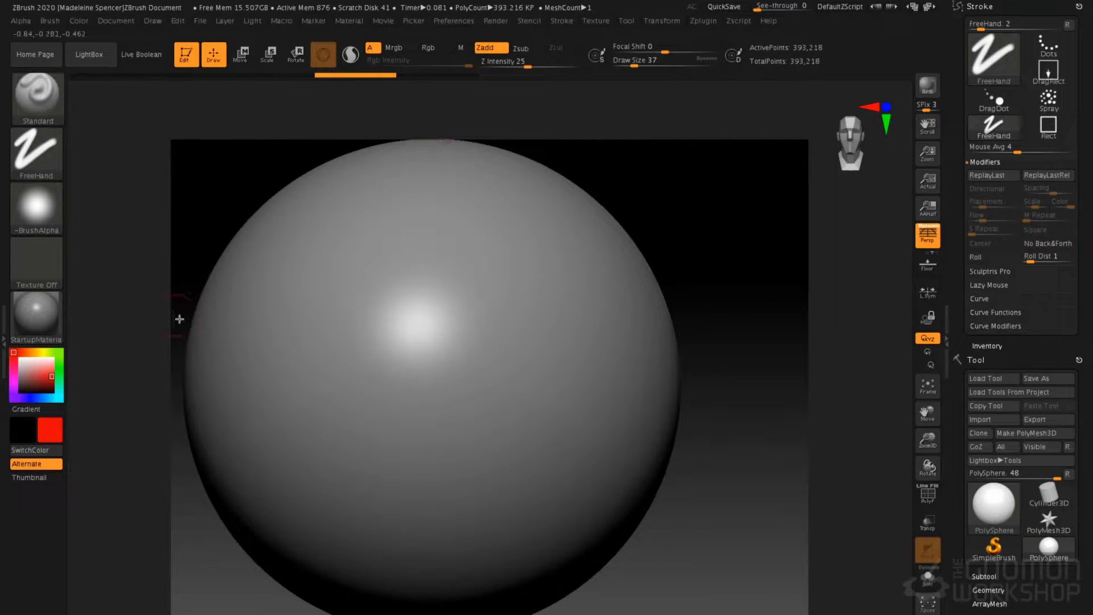
mouse_move(346, 218)
left_mouse_down()
mouse_move(337, 292)
mouse_move(422, 363)
mouse_move(386, 456)
mouse_move(420, 471)
mouse_move(473, 423)
mouse_move(481, 362)
mouse_move(415, 276)
left_mouse_up()
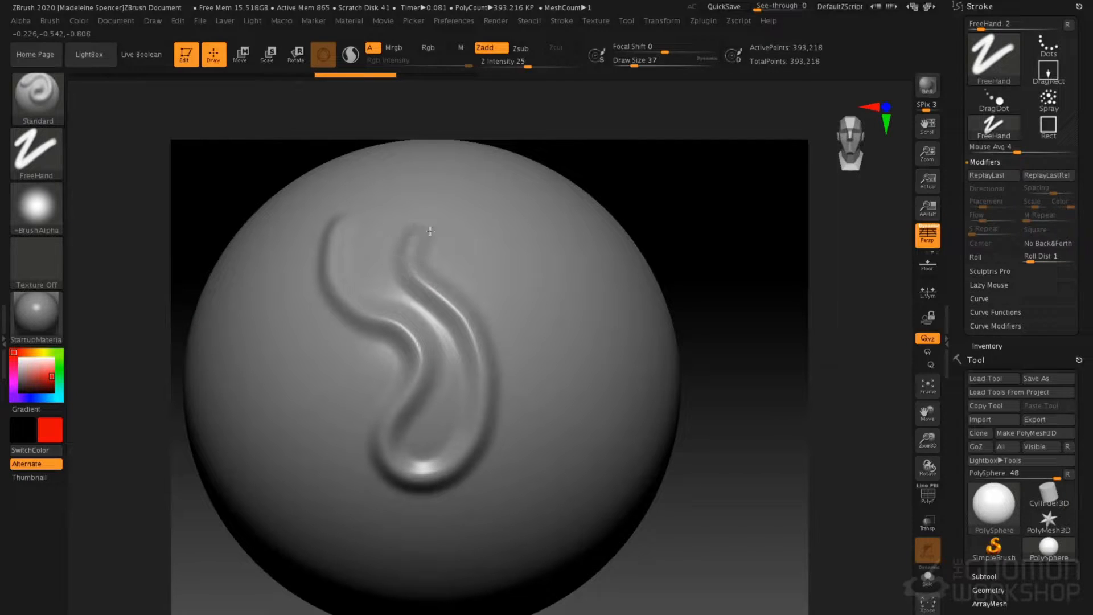
key("ctrl+z")
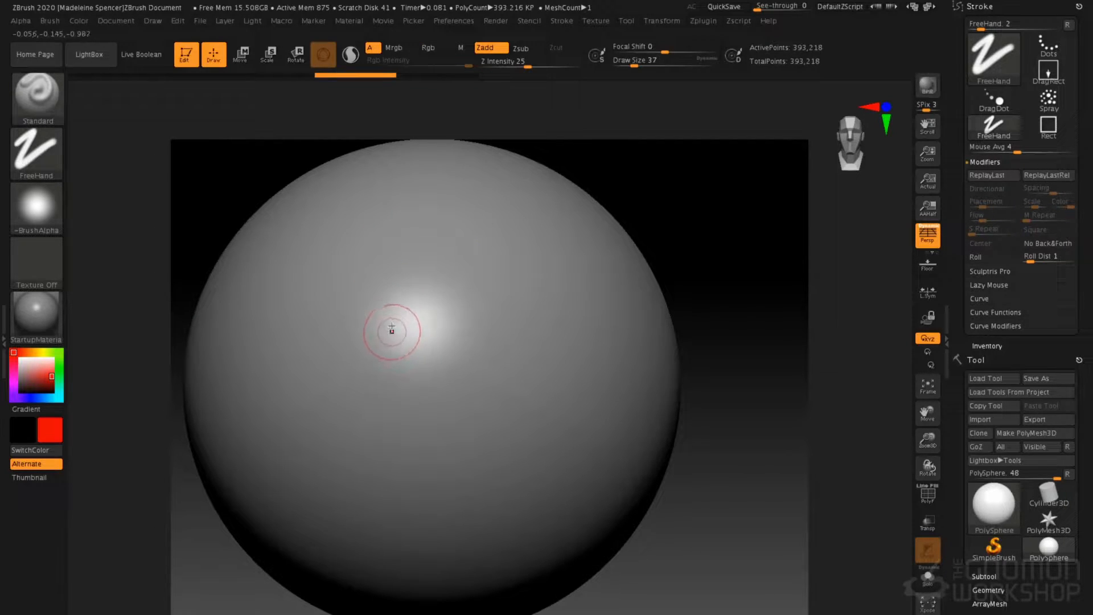
- Set the Lazy Mouse LazyRadius to 48 and sculpt smooth looping curves and a spiral on the sphere
left_click(985, 162)
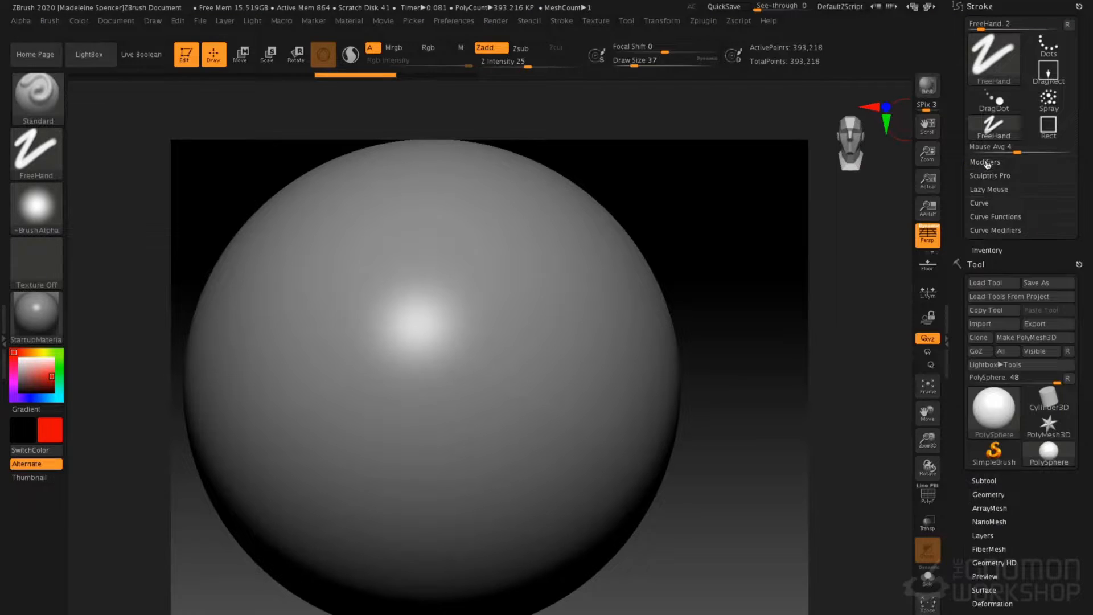
left_click(994, 191)
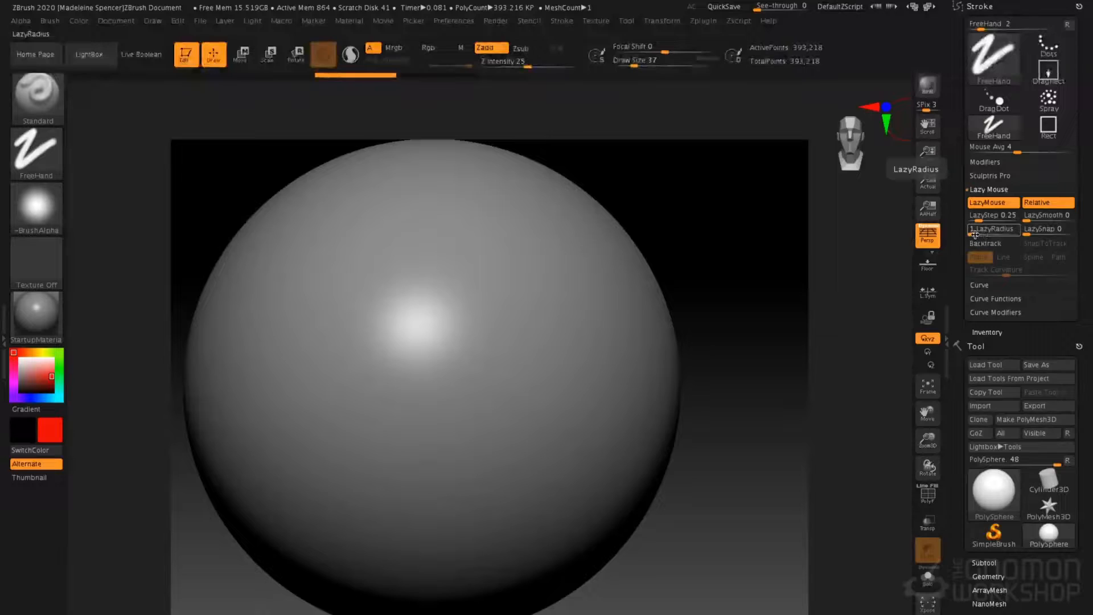
left_click_drag(975, 230, 1000, 230)
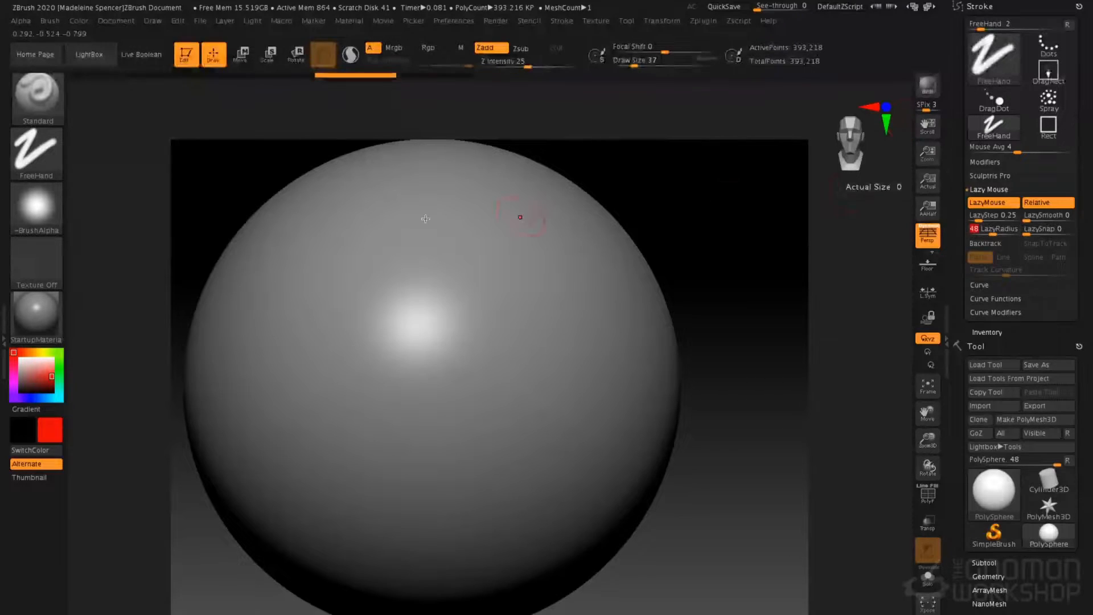
mouse_move(339, 292)
left_mouse_down()
mouse_move(356, 320)
mouse_move(396, 318)
mouse_move(422, 276)
mouse_move(405, 225)
left_mouse_up()
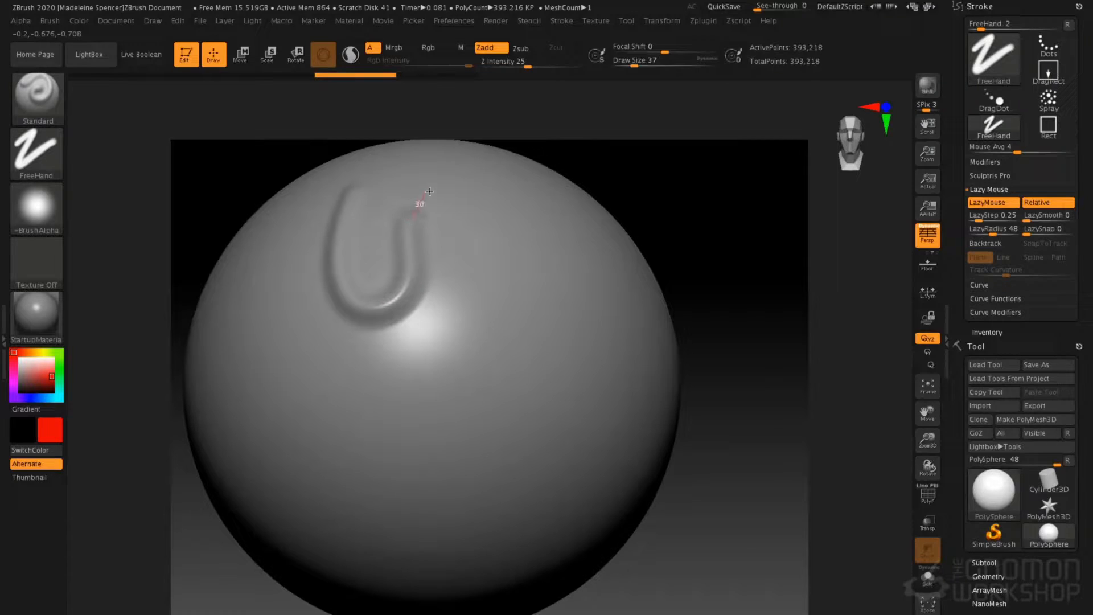
mouse_move(489, 274)
left_mouse_down()
mouse_move(465, 318)
mouse_move(327, 412)
mouse_move(333, 459)
mouse_move(372, 490)
mouse_move(444, 519)
mouse_move(502, 494)
mouse_move(518, 412)
mouse_move(449, 395)
mouse_move(399, 435)
mouse_move(430, 485)
mouse_move(481, 467)
mouse_move(450, 425)
left_mouse_up()
- Reduce Draw Size to 11 and sculpt a thin winding line down the sphere beside the looping curves
mouse_move(501, 341)
right_mouse_down("alt")
mouse_move(422, 290)
mouse_move(506, 244)
mouse_move(481, 247)
mouse_move(513, 276)
right_mouse_up("alt")
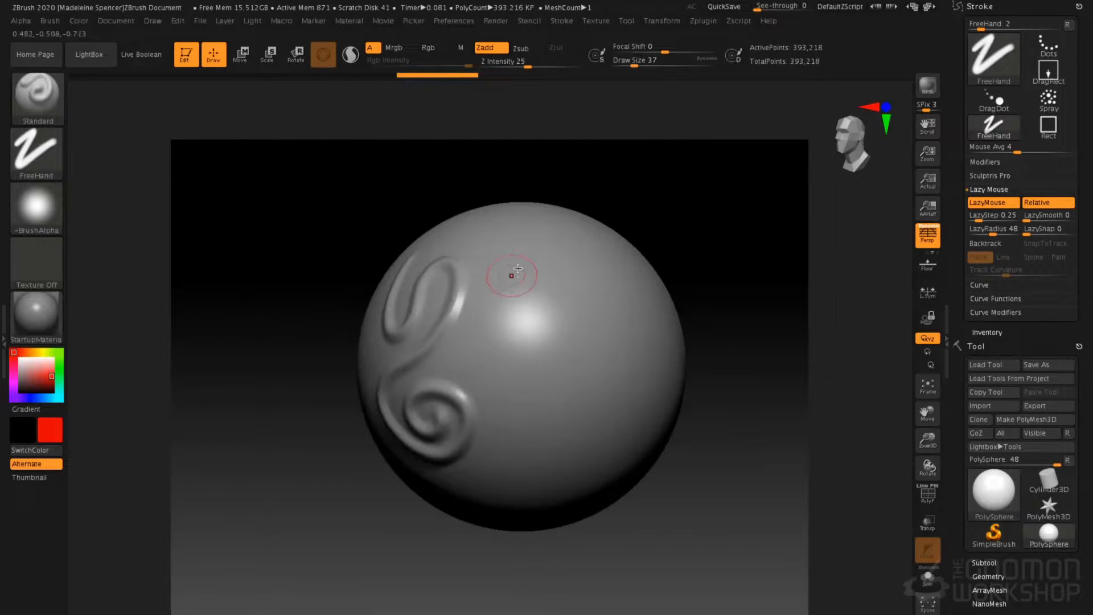
key("space")
left_click_drag(523, 232, 512, 233)
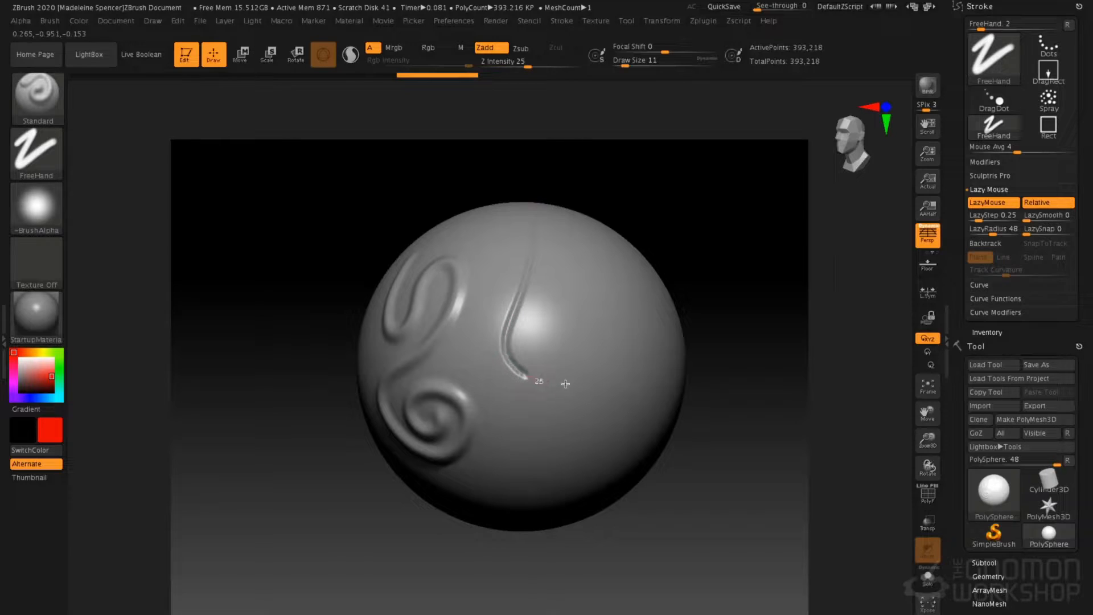
mouse_move(610, 466)
left_mouse_down()
mouse_move(527, 483)
mouse_move(487, 516)
left_mouse_up()
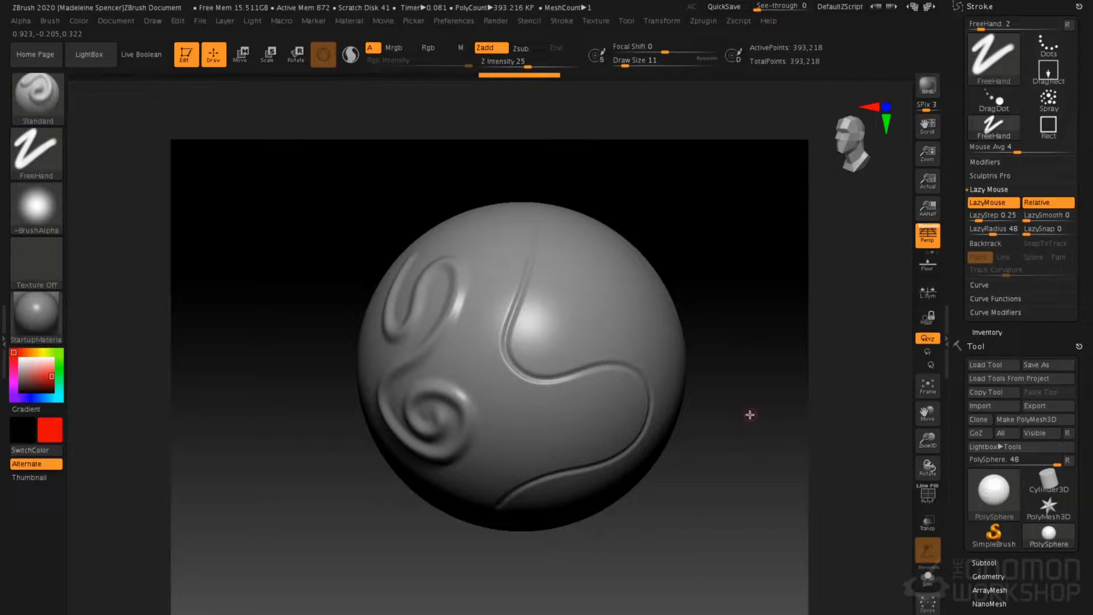
- Undo all the lazy-mouse strokes on the sphere
key("ctrl+z")
key("ctrl+z")
key("ctrl+z")
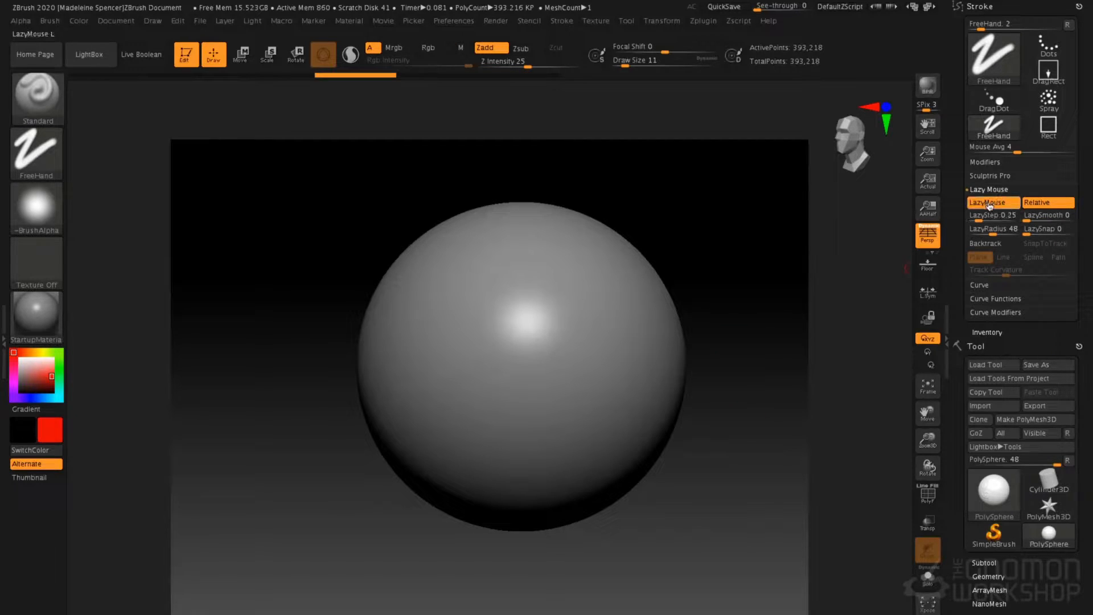
- Enable Backtrack in Line mode and try several FreeHand strokes across the sphere's front
left_click(998, 246)
left_click(1007, 258)
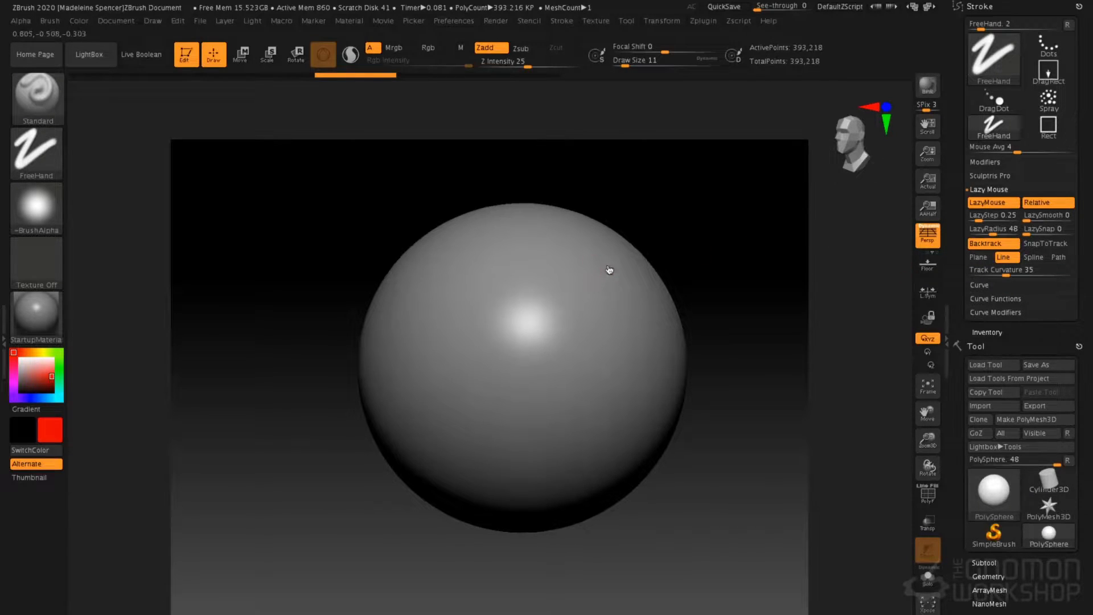
key("space")
right_click_drag(541, 255, 555, 260)
left_click_drag(512, 217, 449, 457)
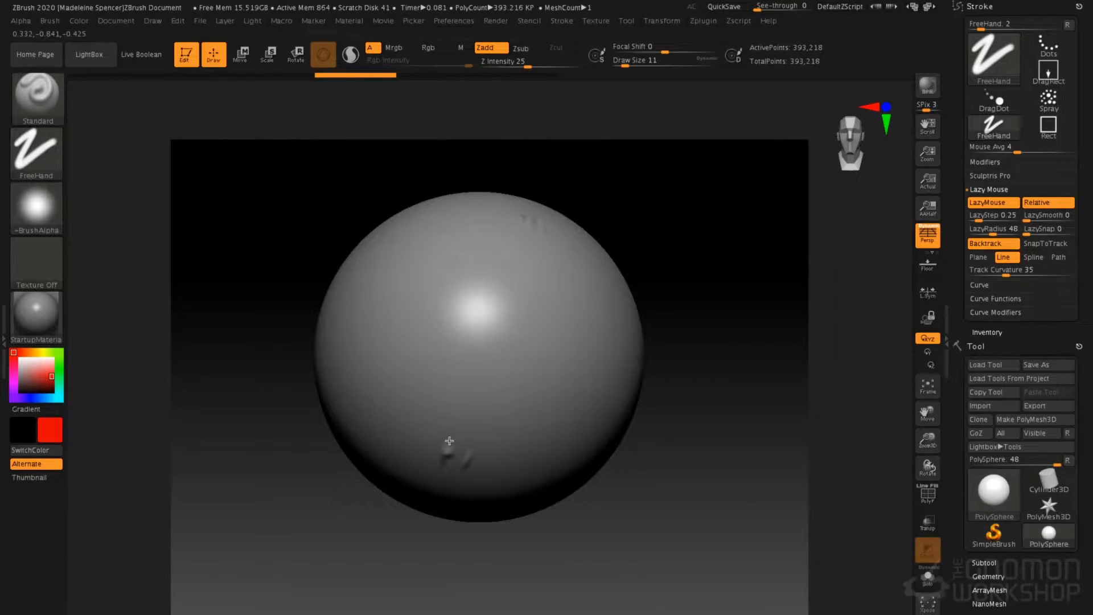
left_click_drag(563, 402, 545, 455)
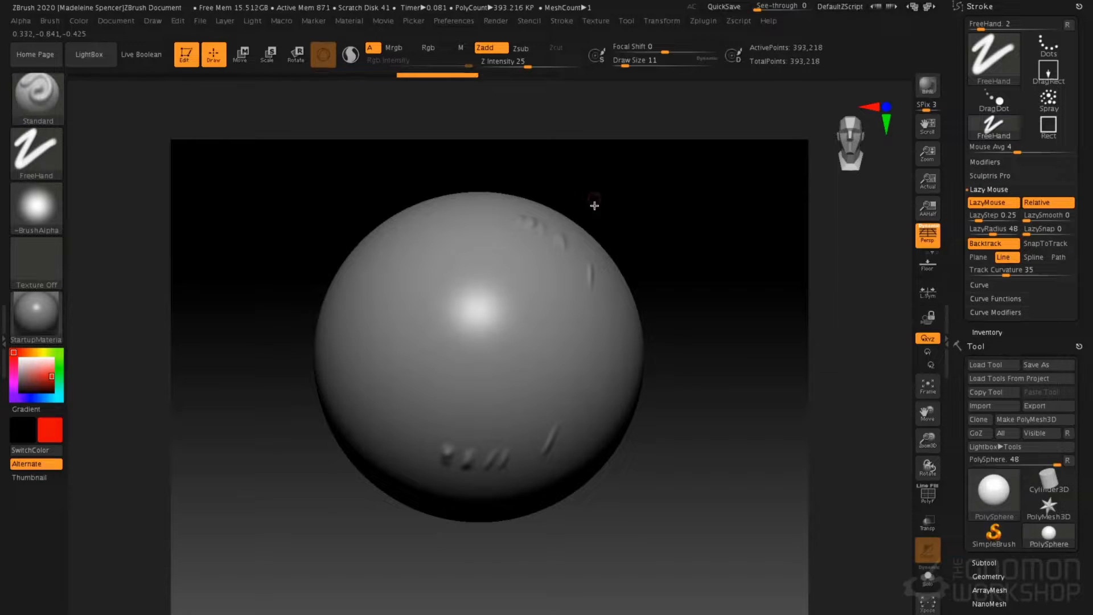
- Undo all the Line-mode backtrack strokes on the sphere
key("ctrl+z")
key("ctrl+z")
key("ctrl+z")
key("ctrl+z")
key("ctrl+z")
key("ctrl+z")
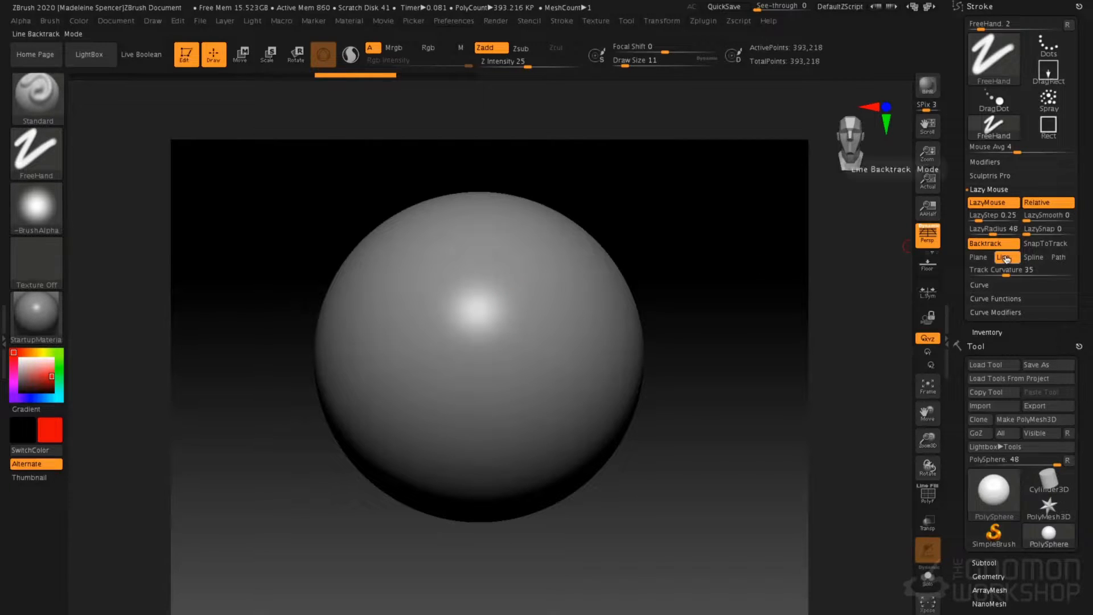
- Set Track Curvature to 100, try back-and-forth Line strokes across the sphere's front and undo them
left_click(1006, 271)
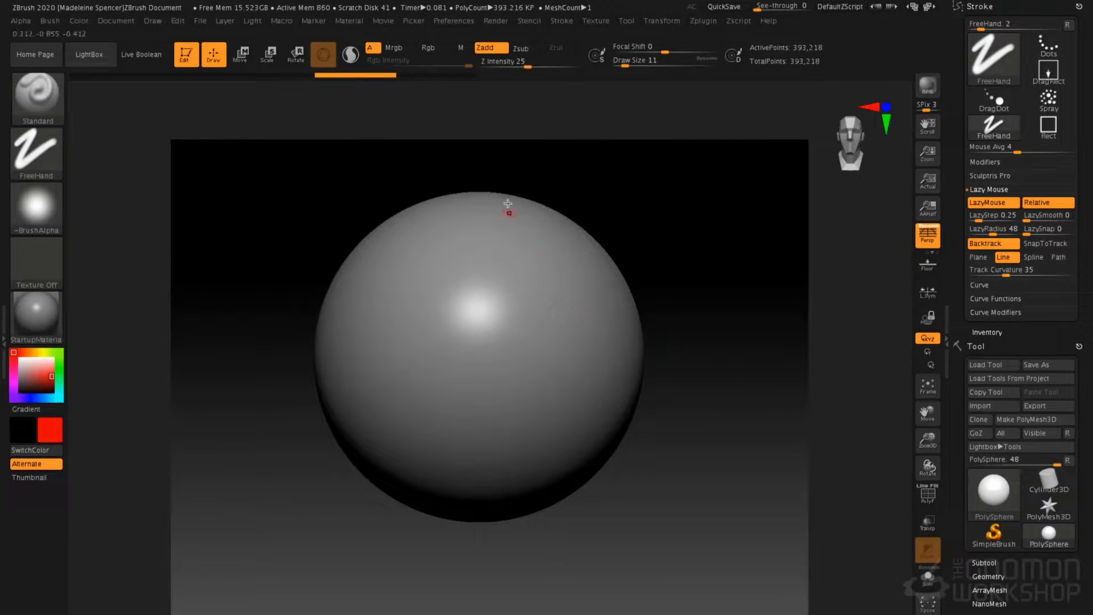
left_click_drag(1006, 276, 1084, 274)
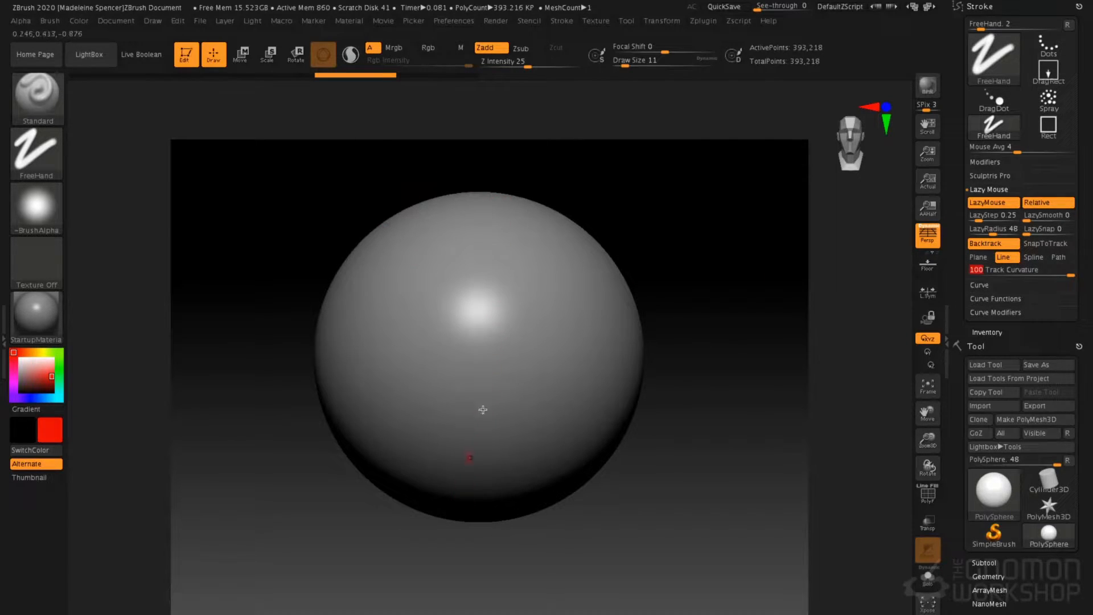
mouse_move(497, 207)
left_mouse_down()
mouse_move(433, 461)
mouse_move(551, 190)
mouse_move(490, 457)
mouse_move(527, 310)
mouse_move(528, 454)
mouse_move(617, 267)
mouse_move(613, 284)
left_mouse_up()
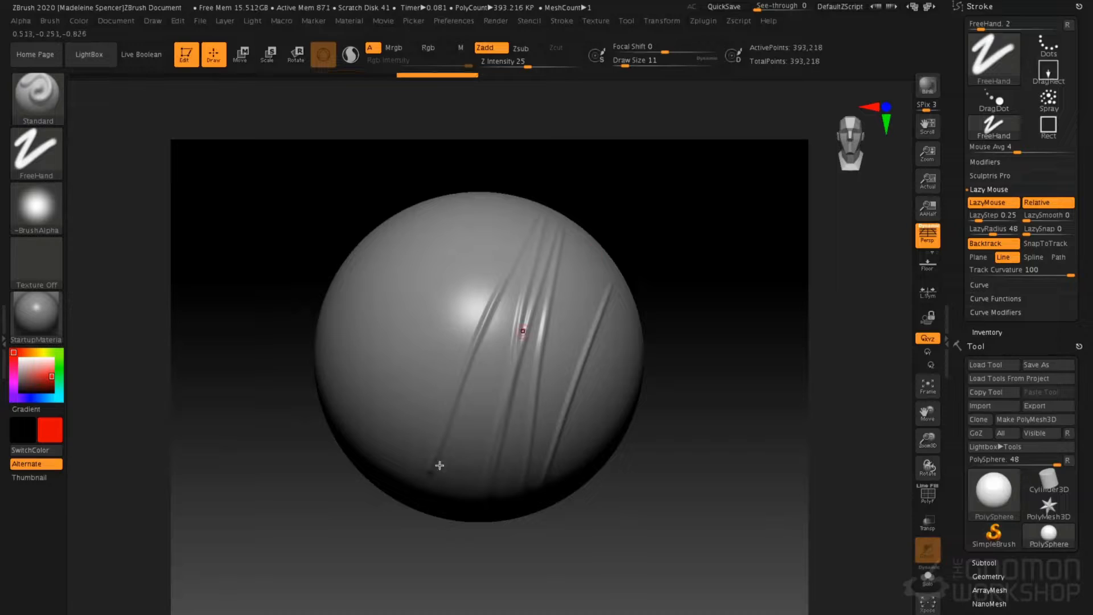
key("ctrl+z")
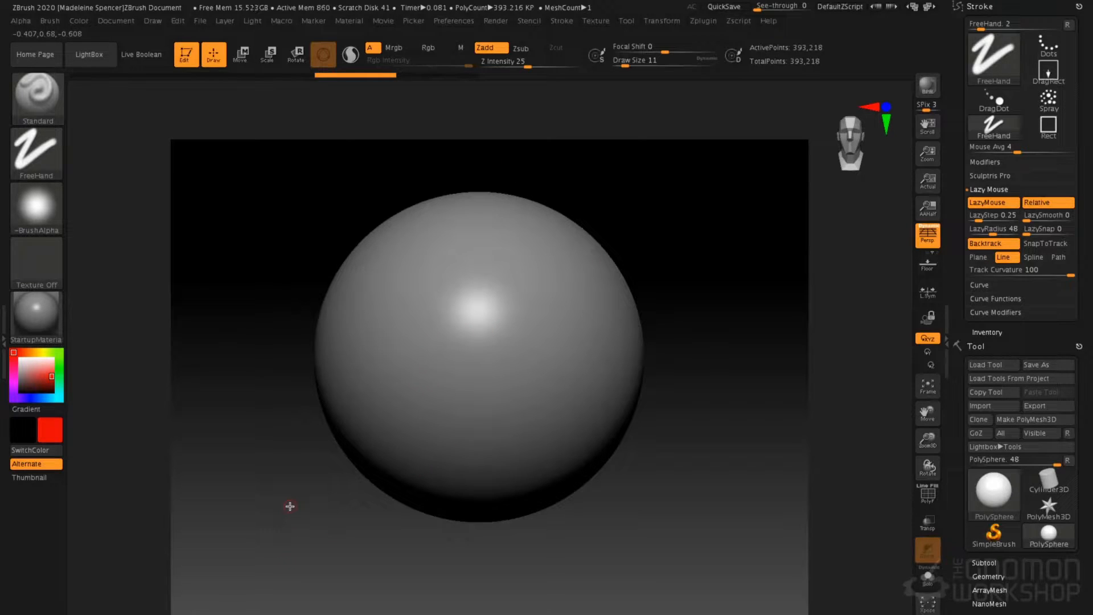
- Enable SnapToTrack with Line mode kept on and sculpt a long diagonal line across the sphere's front
left_click(1050, 245)
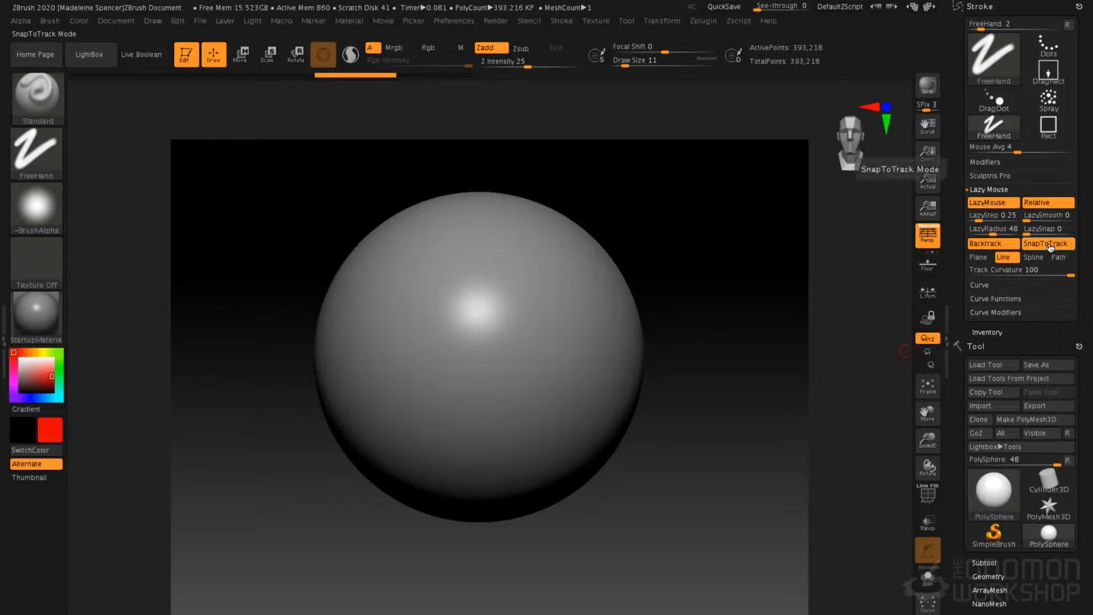
left_click(1004, 258)
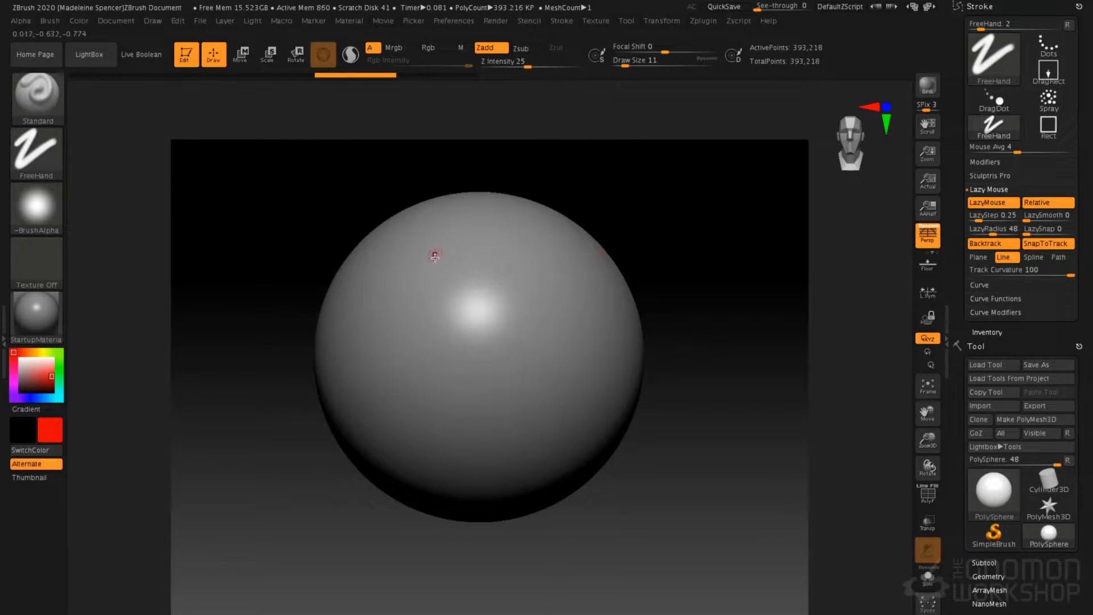
left_click_drag(411, 213, 571, 487)
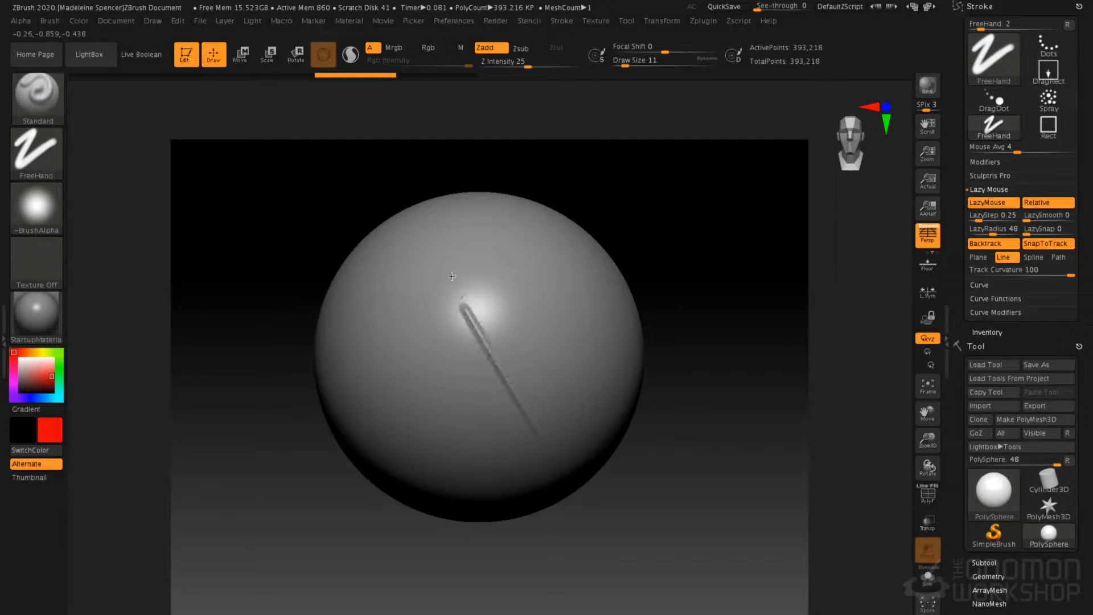
left_click_drag(437, 251, 639, 506)
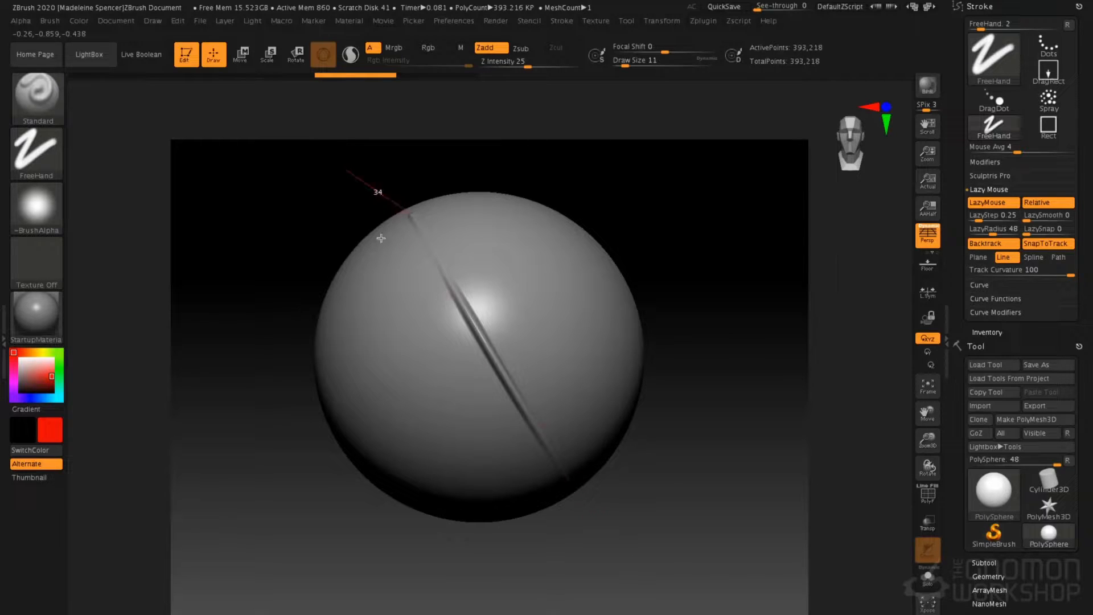
- Sculpt two more straight snapped lines on unsculpted areas of the sphere
mouse_move(598, 366)
right_mouse_down()
mouse_move(581, 378)
mouse_move(582, 366)
right_mouse_up()
mouse_move(581, 350)
left_mouse_down()
mouse_move(523, 256)
mouse_move(683, 466)
mouse_move(456, 156)
left_mouse_up()
left_click_drag(703, 522, 700, 505)
right_click_drag(686, 439, 683, 391)
left_click_drag(339, 440, 451, 314)
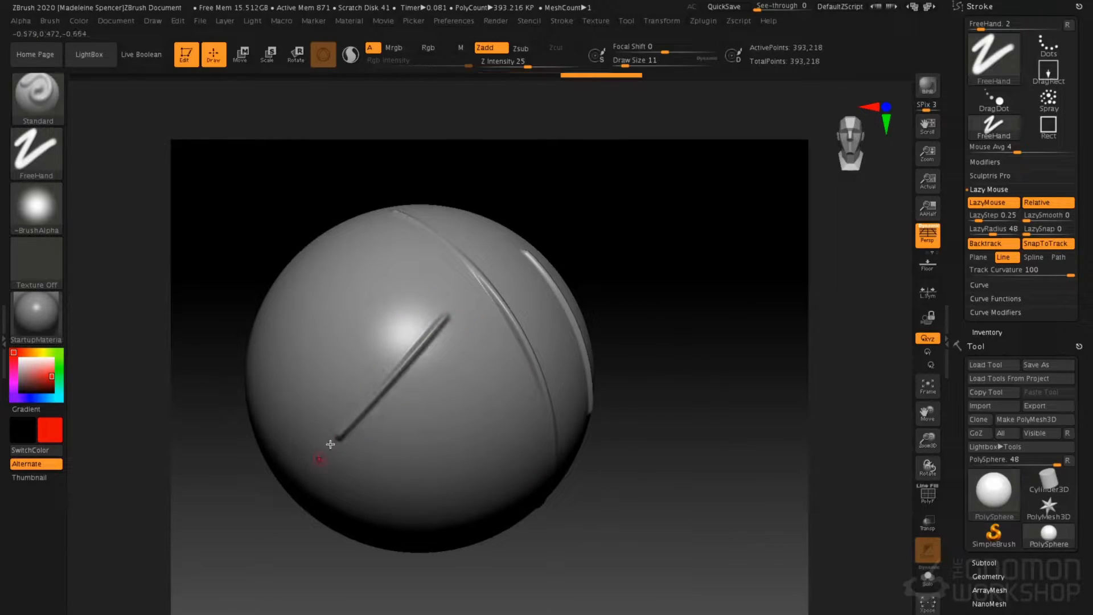
- Switch the backtrack mode to Path, try a freeform path stroke on a clean side of the sphere and undo it
left_click(1059, 258)
mouse_move(625, 334)
left_mouse_down()
mouse_move(678, 293)
mouse_move(631, 317)
left_mouse_up()
right_click_drag(630, 318, 490, 246, "alt")
mouse_move(474, 211)
left_mouse_down()
mouse_move(432, 274)
mouse_move(475, 295)
left_mouse_up()
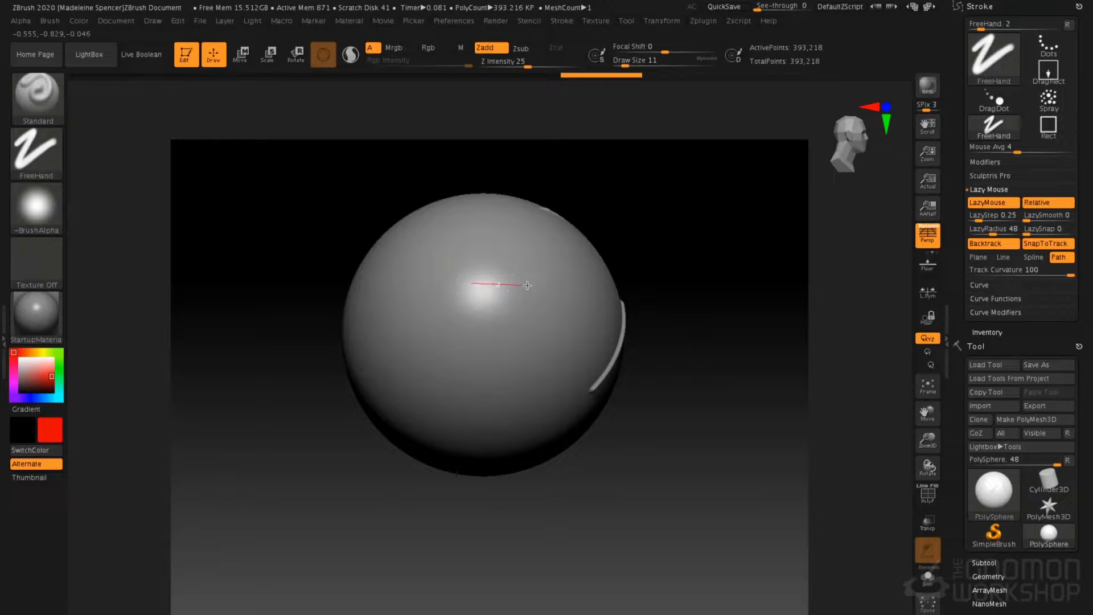
left_click_drag(478, 217, 453, 282)
mouse_move(512, 314)
left_mouse_down()
mouse_move(542, 298)
mouse_move(542, 215)
mouse_move(571, 154)
mouse_move(503, 263)
mouse_move(484, 200)
mouse_move(472, 244)
left_mouse_up()
key("ctrl+z")
- Try winding Path strokes from the upper to the lower part of the sphere and undo them
mouse_move(453, 310)
left_mouse_down()
mouse_move(482, 358)
mouse_move(480, 415)
mouse_move(497, 412)
left_mouse_up()
mouse_move(517, 322)
left_mouse_down()
mouse_move(500, 189)
mouse_move(530, 395)
mouse_move(511, 282)
left_mouse_up()
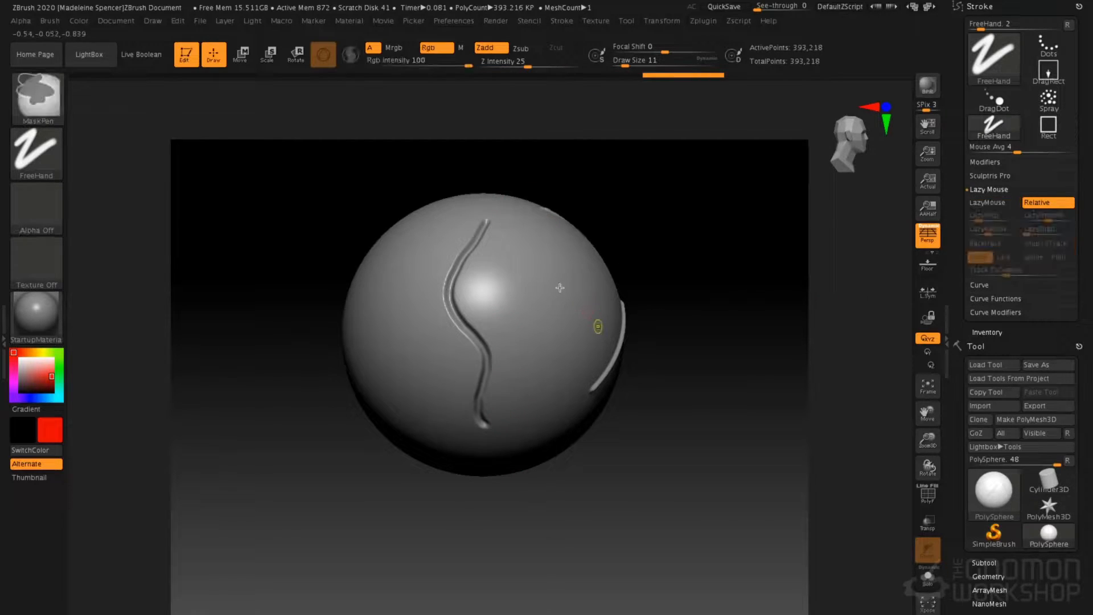
key("ctrl+z")
mouse_move(504, 201)
left_mouse_down()
mouse_move(452, 251)
mouse_move(470, 329)
mouse_move(471, 420)
mouse_move(522, 225)
mouse_move(499, 365)
mouse_move(443, 491)
left_mouse_up()
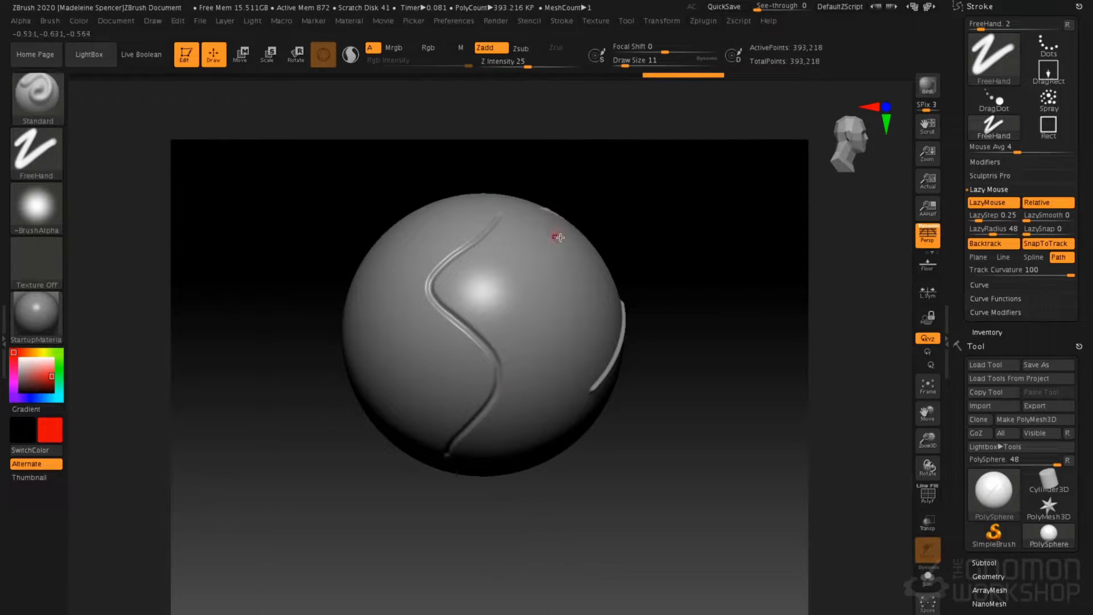
key("ctrl+z")
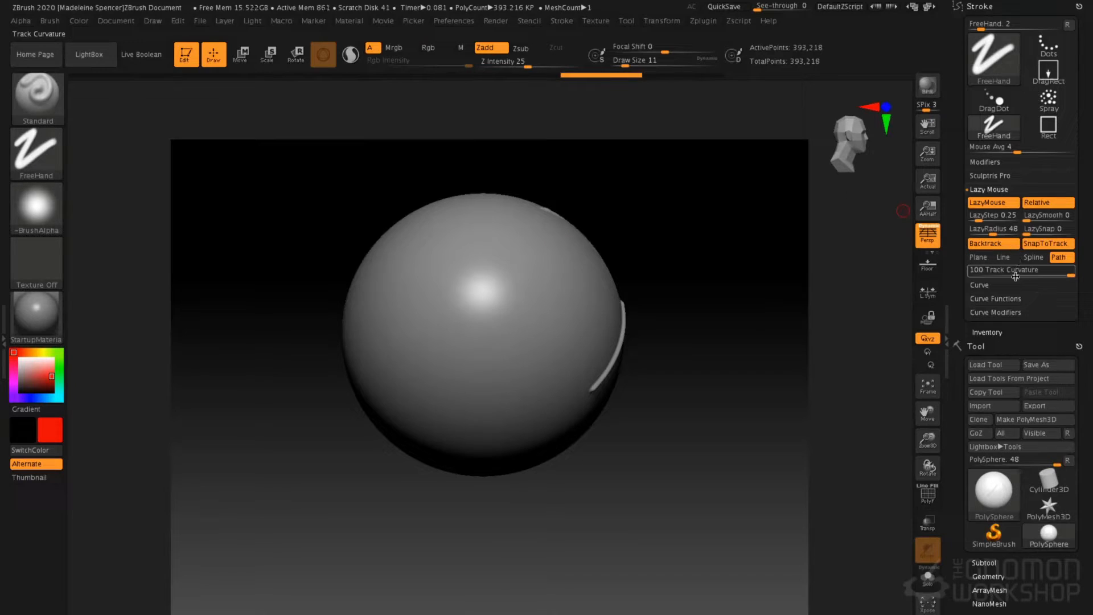
- Show the stroke Modifiers, set Z Intensity to 9 and sculpt a faint winding stroke down the sphere
left_click(991, 163)
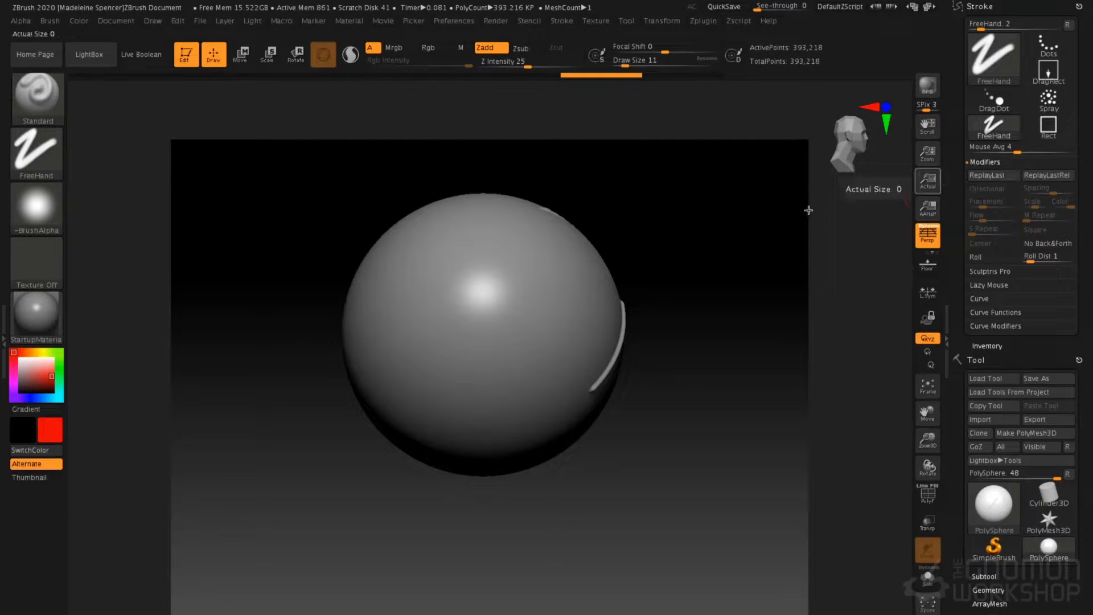
left_click(520, 67)
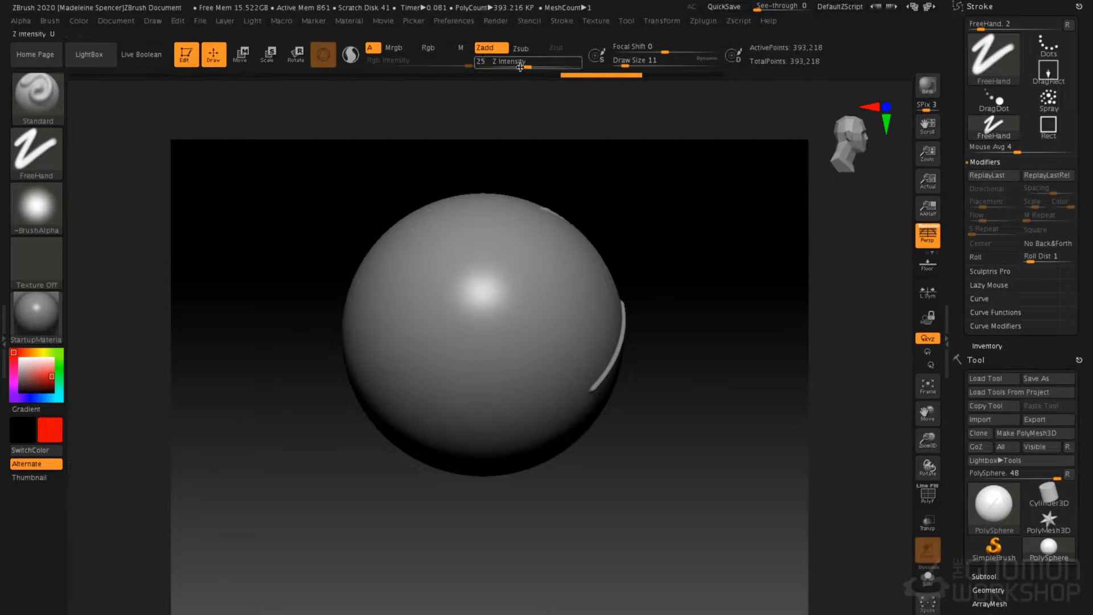
type("9")
key("Return")
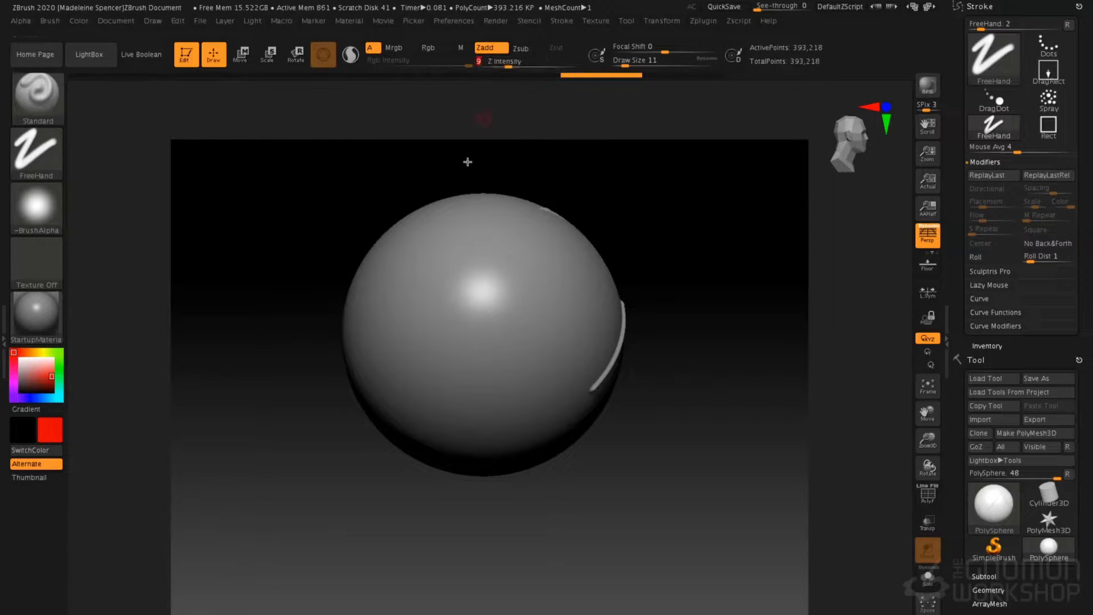
mouse_move(459, 205)
left_mouse_down()
mouse_move(430, 288)
mouse_move(480, 349)
mouse_move(498, 427)
left_mouse_up()
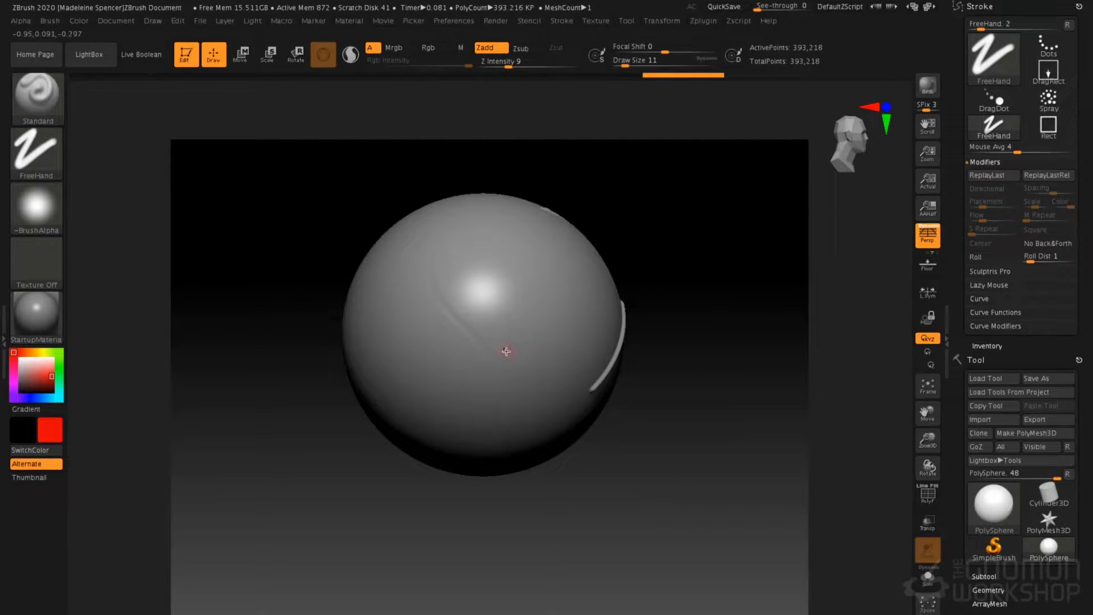
- Replay the last stroke twice to strengthen the faint winding line on the sphere
key("1")
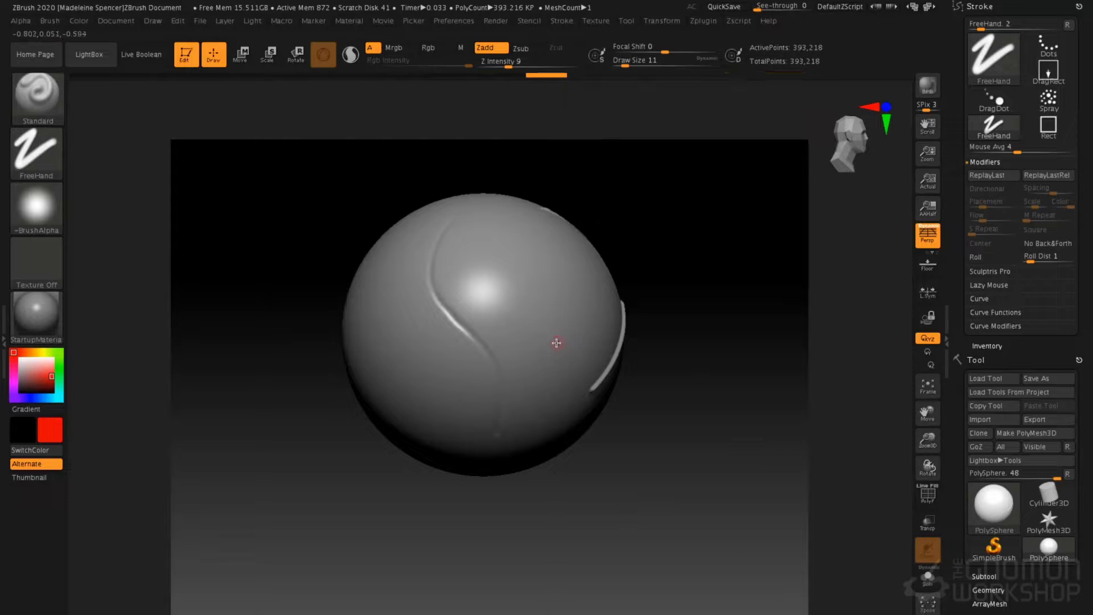
key("1")
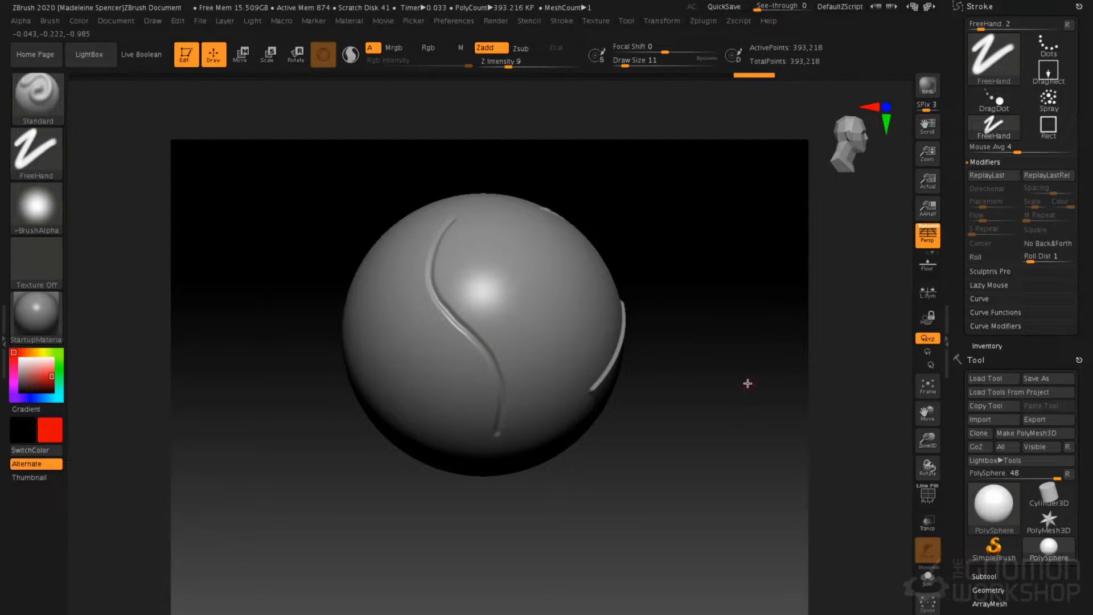
- Switch to the Pinch brush and set its draw size to 51
key("b")
key("p")
key("i")
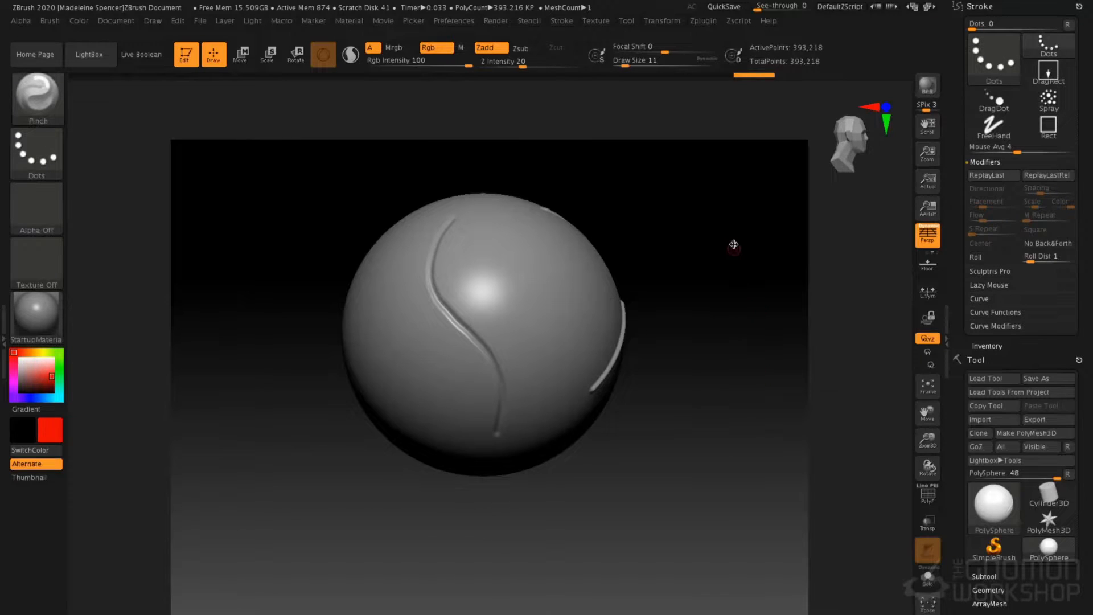
key("s")
left_click_drag(734, 244, 746, 243)
- Enable LazyMouse and Backtrack in Line mode for the Pinch brush, with SnapToTrack on and Track Curvature at 100
left_click(990, 284)
left_click(988, 204)
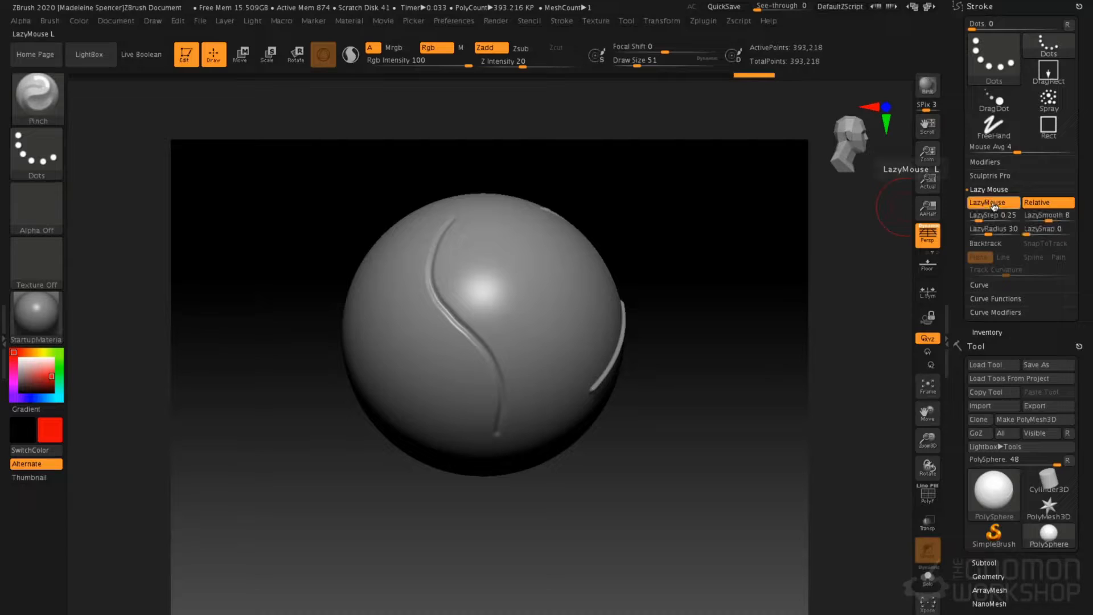
left_click(994, 244)
left_click(1008, 257)
left_click(1045, 243)
left_click_drag(1019, 270, 1022, 275)
- Pinch a straight snapped line across a clean side of the sphere and replay the stroke three times
mouse_move(722, 308)
left_mouse_down()
mouse_move(735, 313)
mouse_move(589, 300)
mouse_move(475, 236)
mouse_move(540, 432)
mouse_move(463, 229)
left_mouse_up()
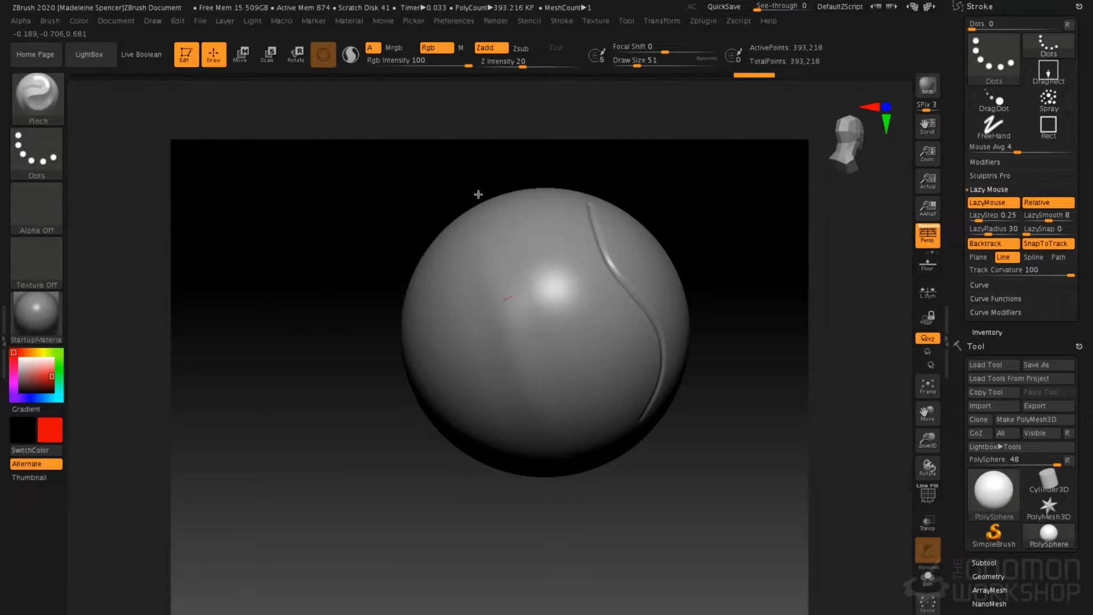
left_click_drag(585, 478, 466, 132)
key("1")
key("1")
key("1")
- Set the draw size to 140, pinch a strong straight crease down the sphere and smooth the ridges beside it
key("space")
left_click_drag(537, 265, 551, 263)
mouse_move(373, 270)
left_mouse_down()
mouse_move(516, 305)
mouse_move(517, 329)
left_mouse_up()
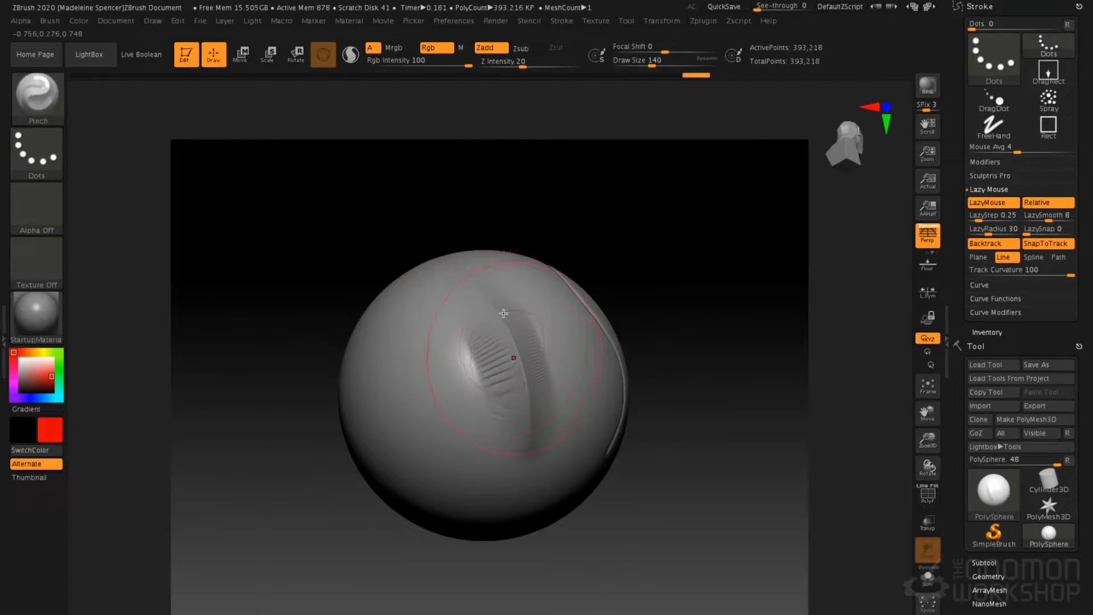
left_click_drag(470, 239, 509, 342)
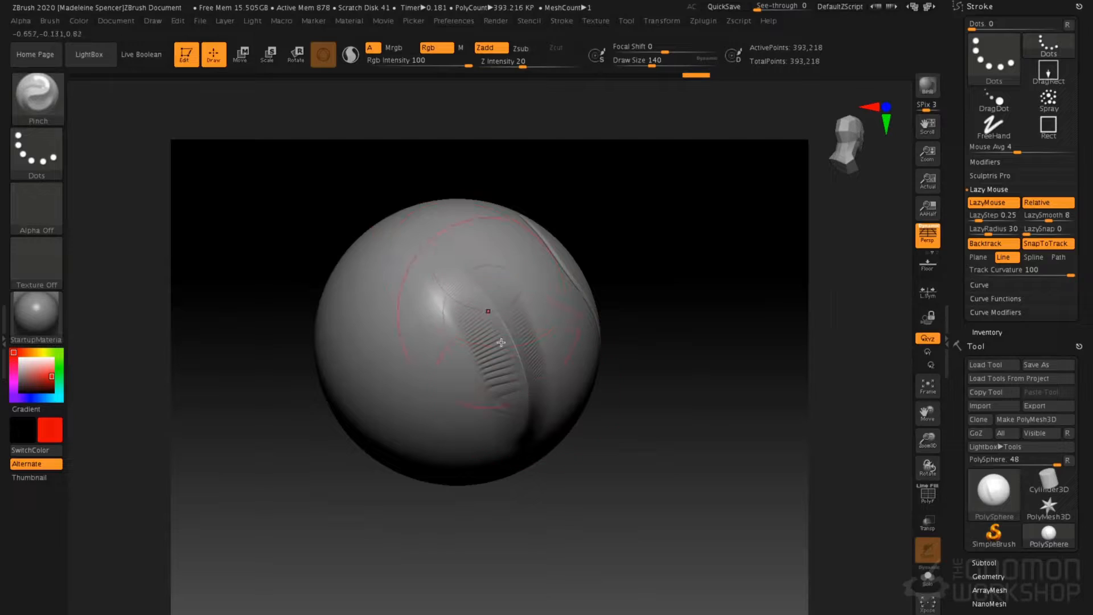
key("shift")
left_click_drag(480, 297, 503, 332, "shift")
right_click_drag(540, 308, 504, 285)
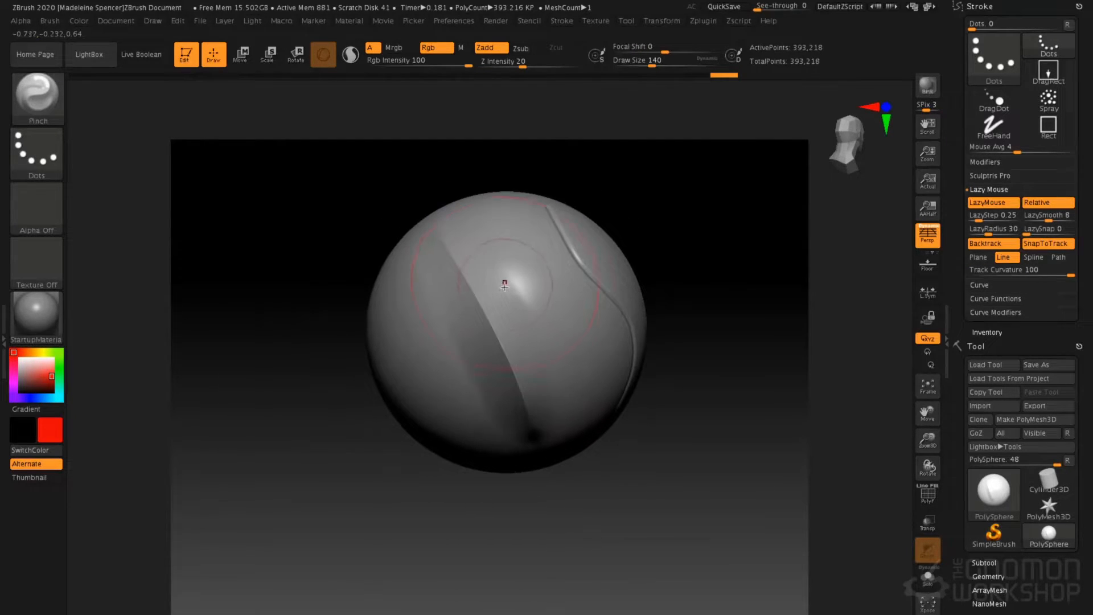
- Pinch a second line parallel to the crease at draw size 22, and smooth along it at draw size 59
key("space")
left_click_drag(471, 288, 455, 287)
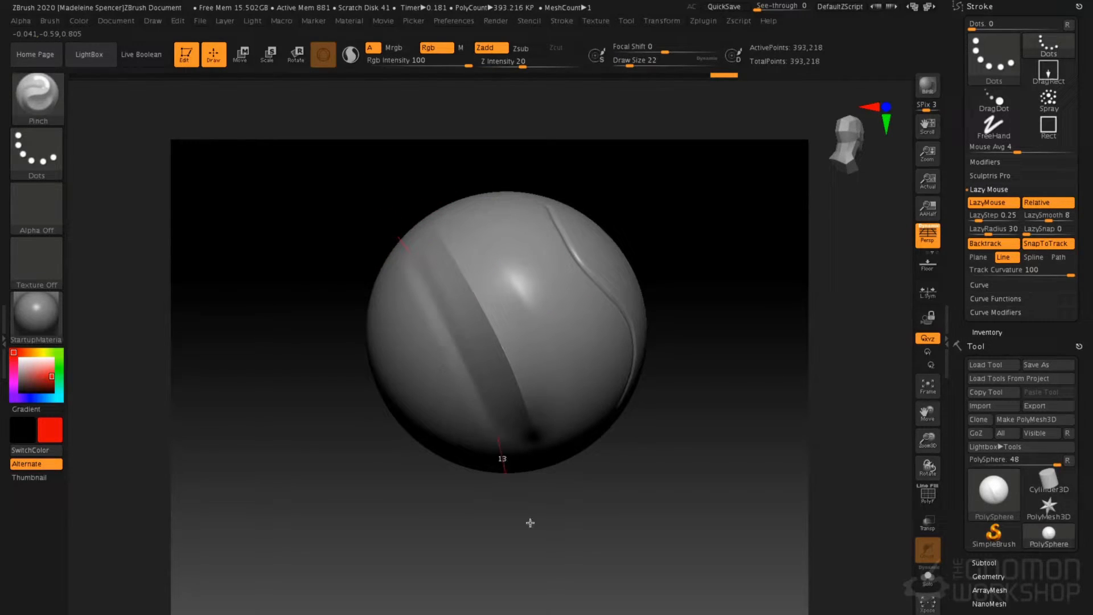
mouse_move(475, 408)
right_mouse_down()
mouse_move(498, 368)
mouse_move(461, 325)
right_mouse_up()
key("space")
left_click_drag(460, 317, 469, 315)
left_click_drag(431, 278, 468, 352, "shift")
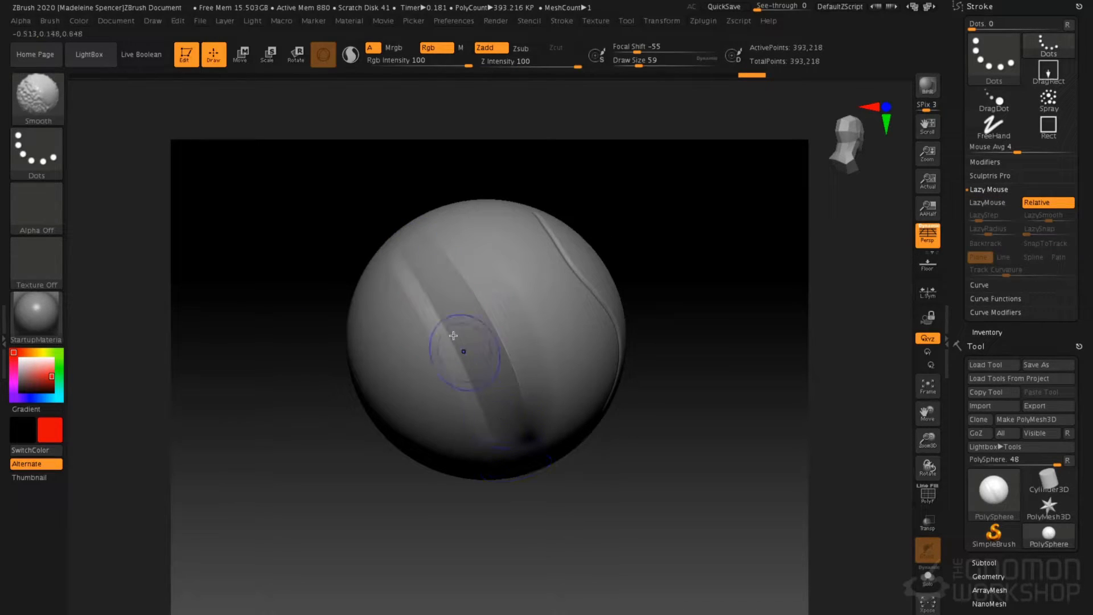
mouse_move(410, 249)
left_mouse_down("shift")
mouse_move(437, 324)
mouse_move(416, 304)
mouse_move(419, 320)
mouse_move(463, 413)
mouse_move(447, 390)
left_mouse_up("shift")
- Pinch along the second line again starting at draw size 31, and smooth its ridges at draw size 132
key("space")
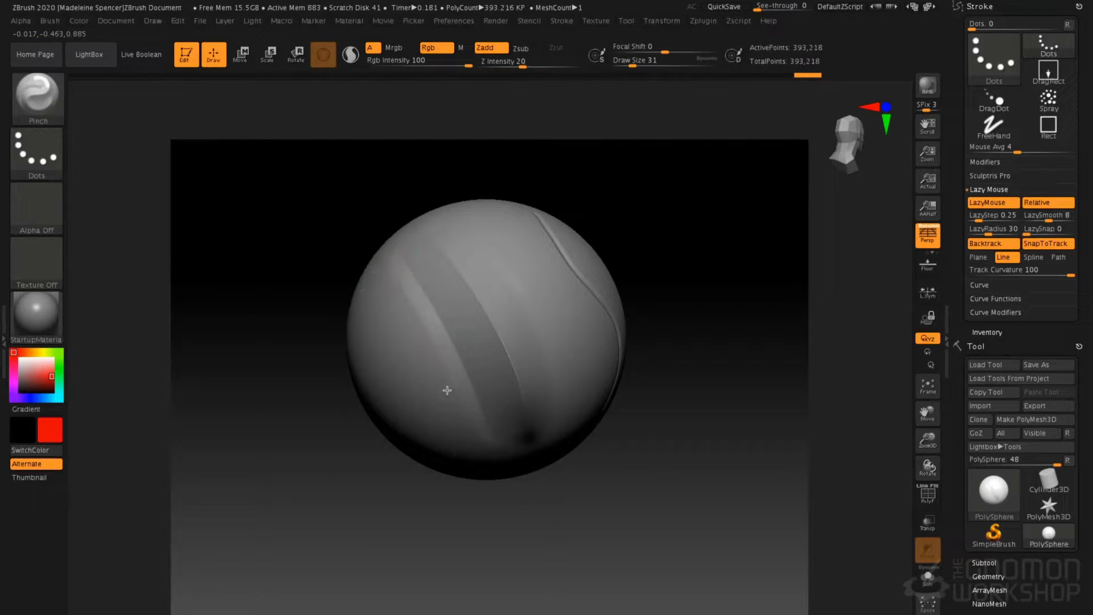
left_click_drag(494, 445, 493, 442)
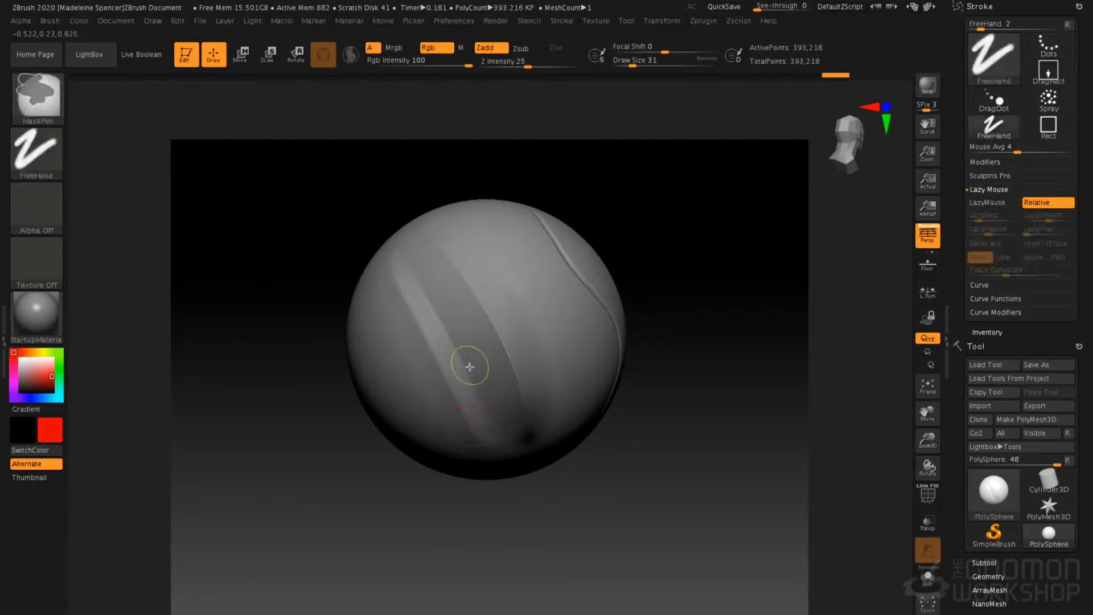
key("space")
key("shift")
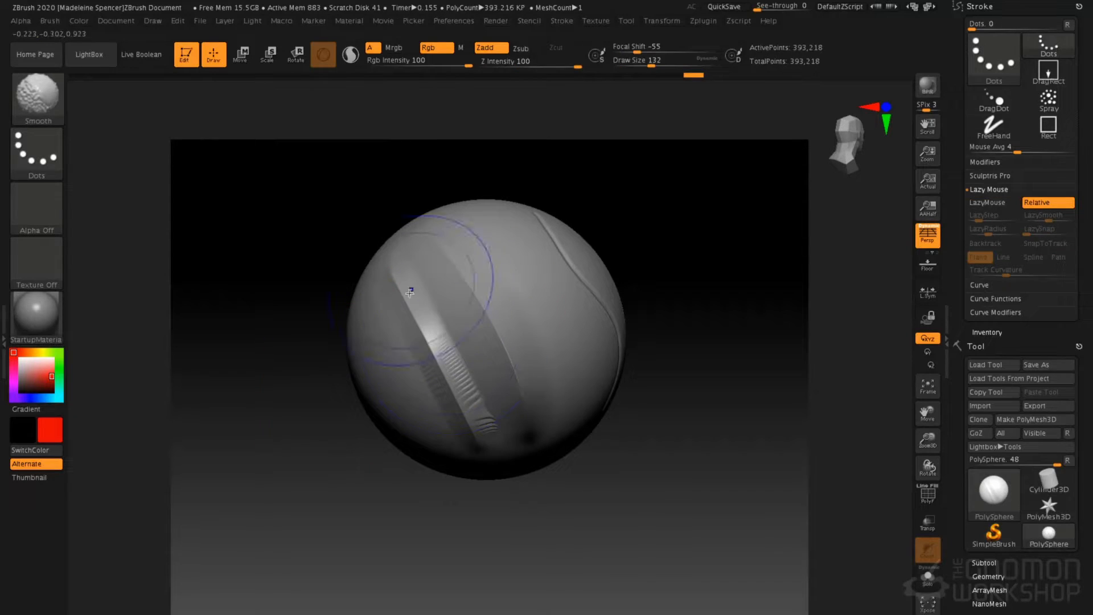
mouse_move(478, 420)
right_mouse_down()
mouse_move(456, 292)
mouse_move(385, 370)
right_mouse_up()
key("space")
key("shift")
- Show the polyframe to examine the pinched topology from another angle and hide it again
key("shift+f")
right_click_drag(554, 225, 532, 251)
key("shift+f")
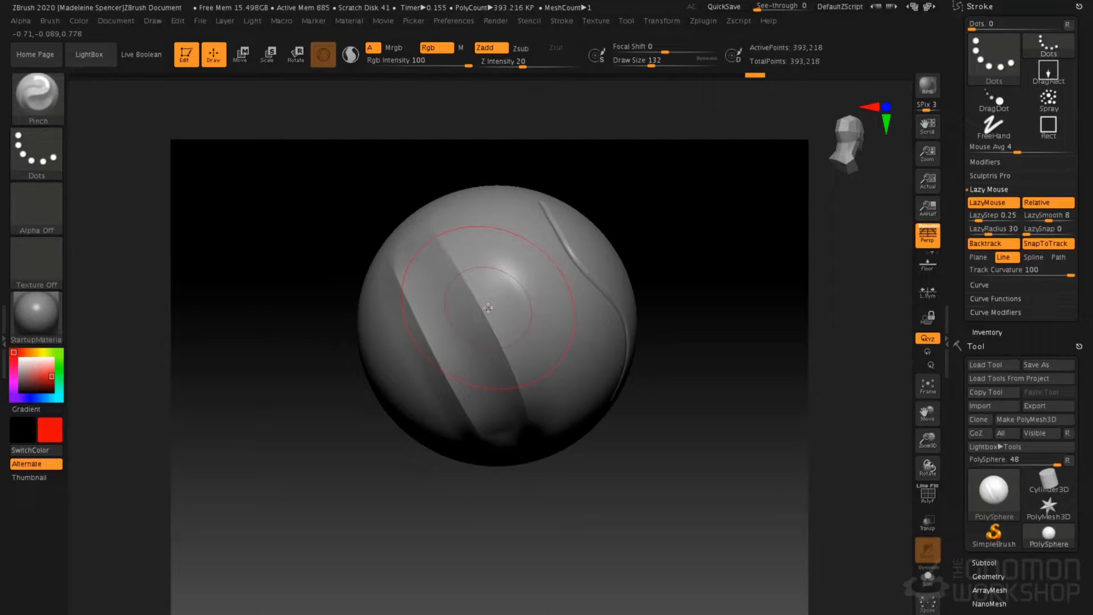
- Undo the pinched, smoothed and winding strokes until the sphere is clean, and return to the Standard brush
key("ctrl")
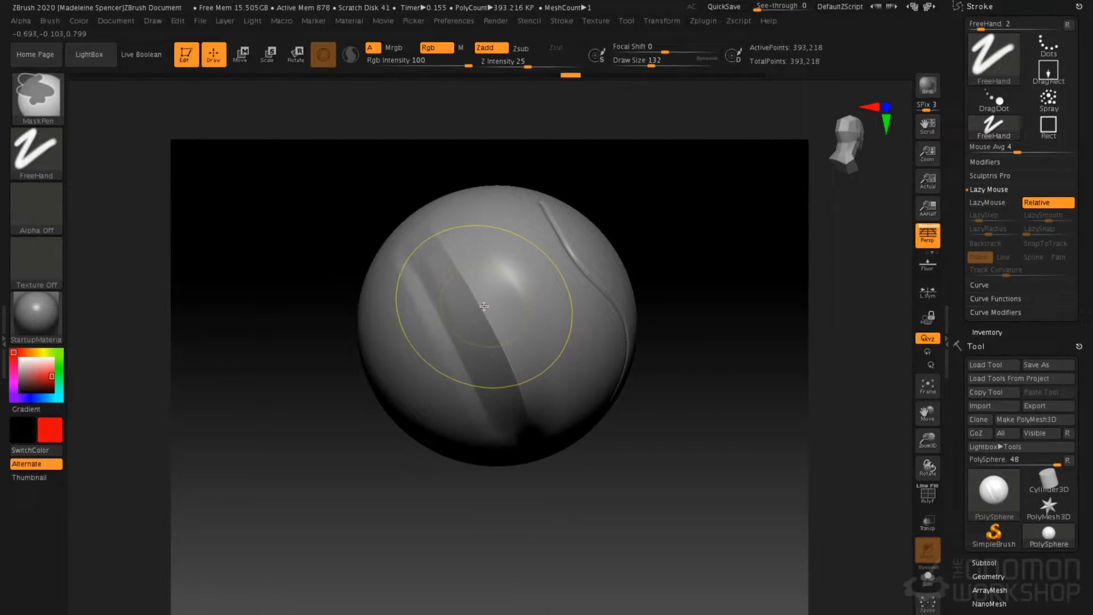
key("ctrl+z")
key("ctrl+z")
key("ctrl+z")
key("ctrl+z")
key("ctrl+z")
key("ctrl+z")
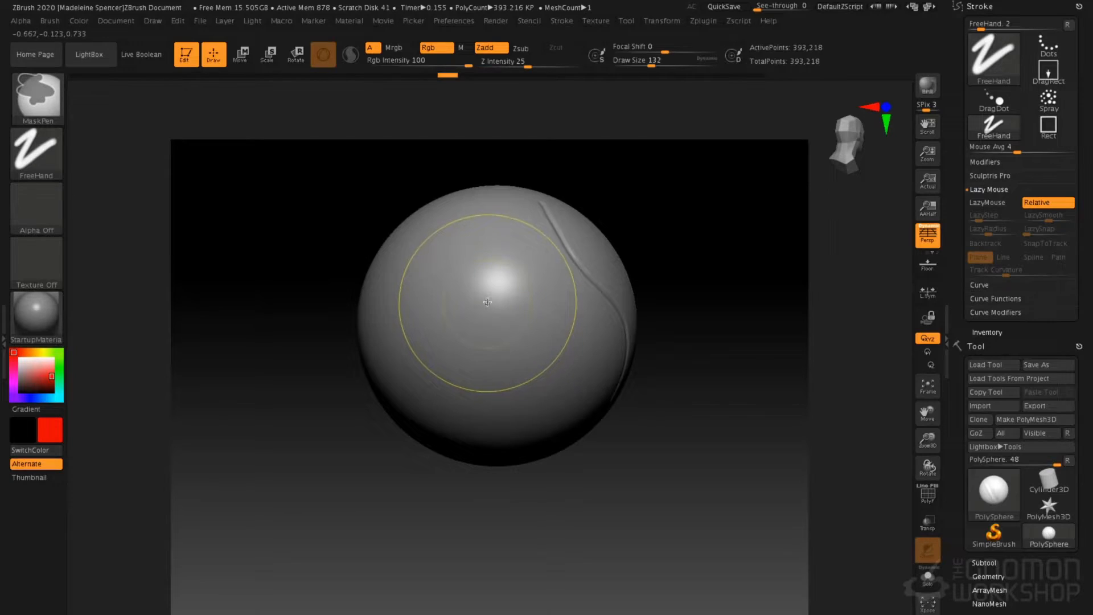
key("ctrl+z")
key("ctrl+z")
key("ctrl+z")
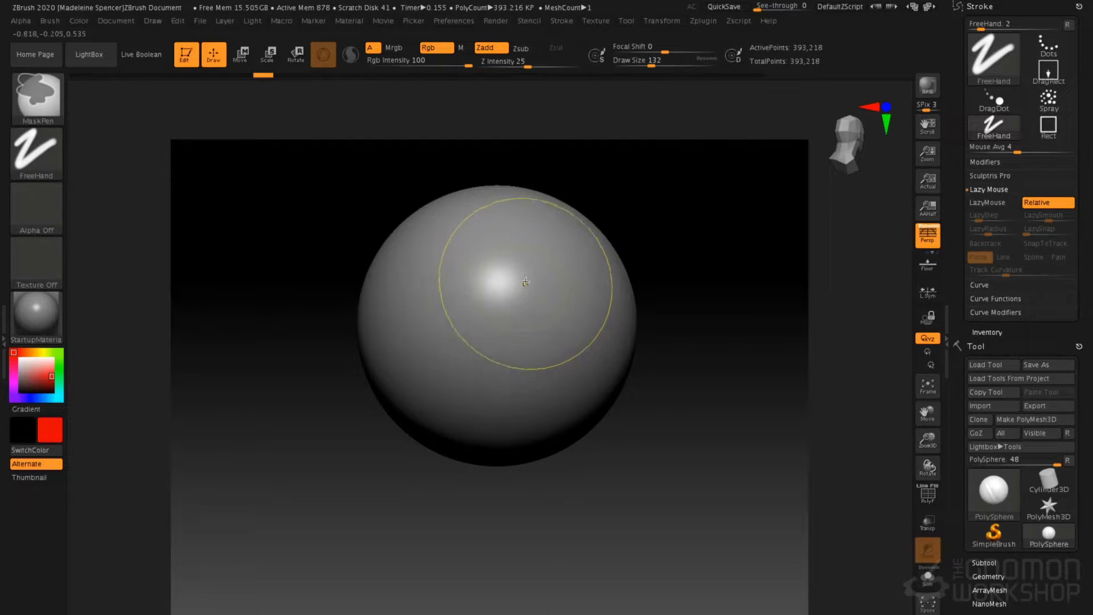
key("ctrl+z")
key("ctrl+z")
key("ctrl+z")
key("ctrl+z")
left_click_drag(504, 283, 501, 227, "shift")
key("ctrl+z")
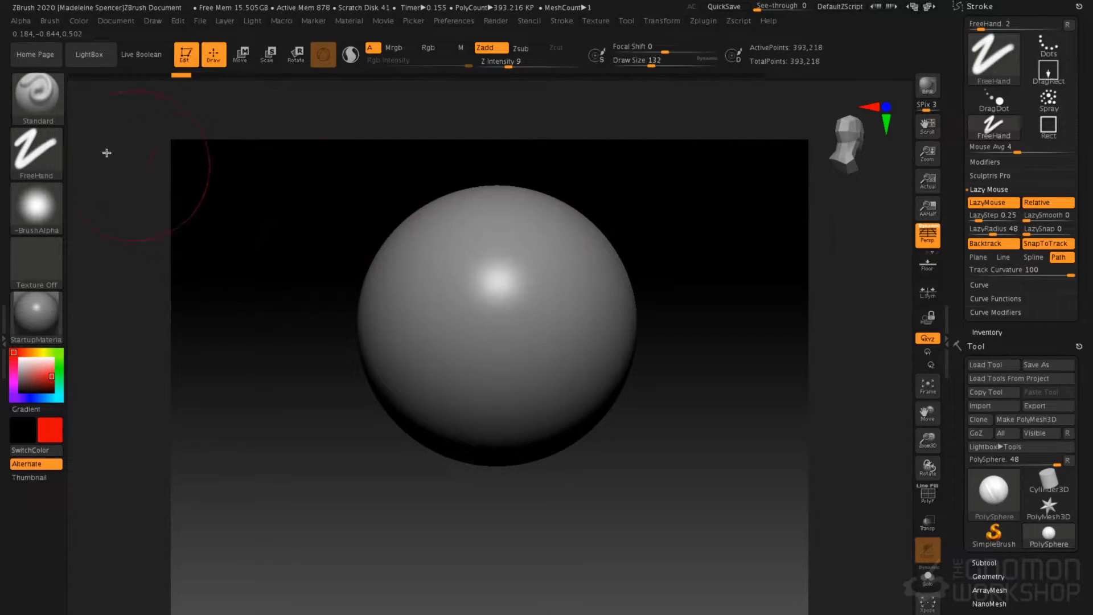
- Set the brush to the DragRect stroke with the Leathery Skin alpha and turn off Backtrack
left_click(36, 151)
left_click(160, 164)
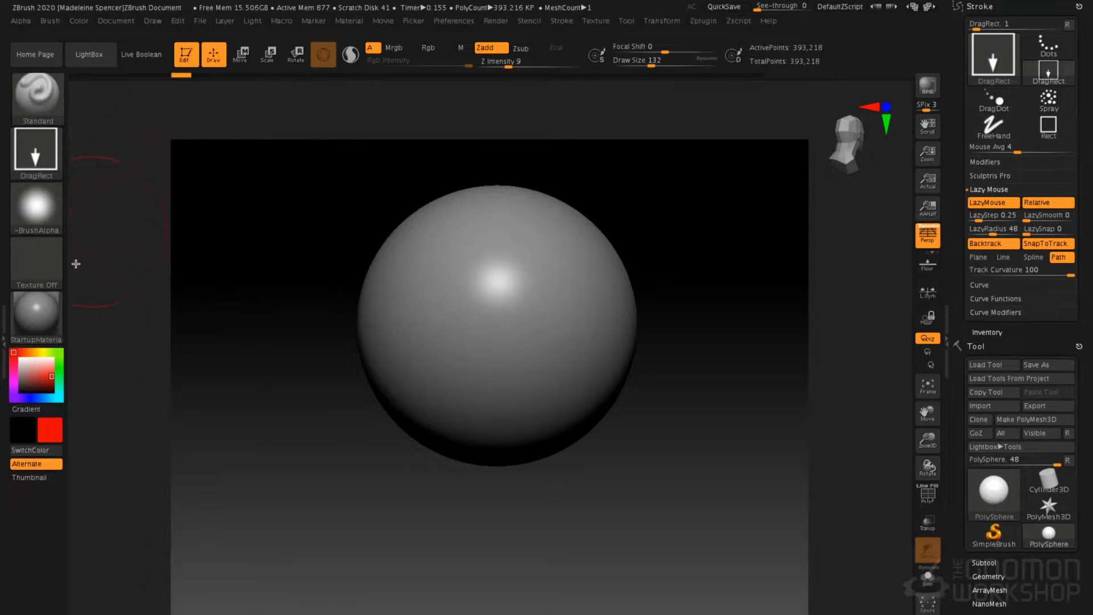
mouse_move(44, 209)
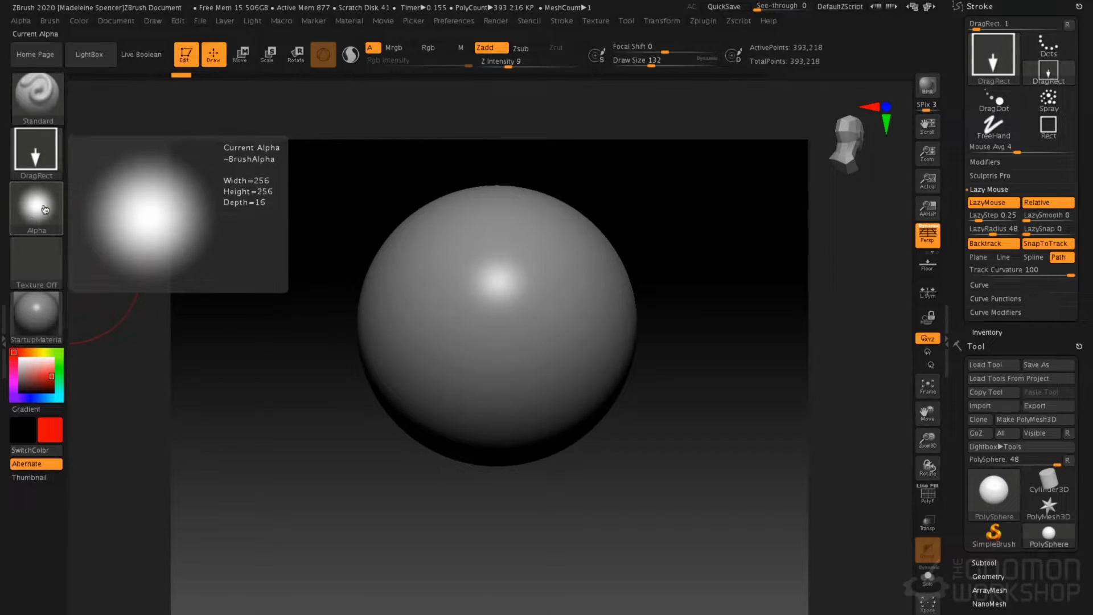
mouse_move(33, 151)
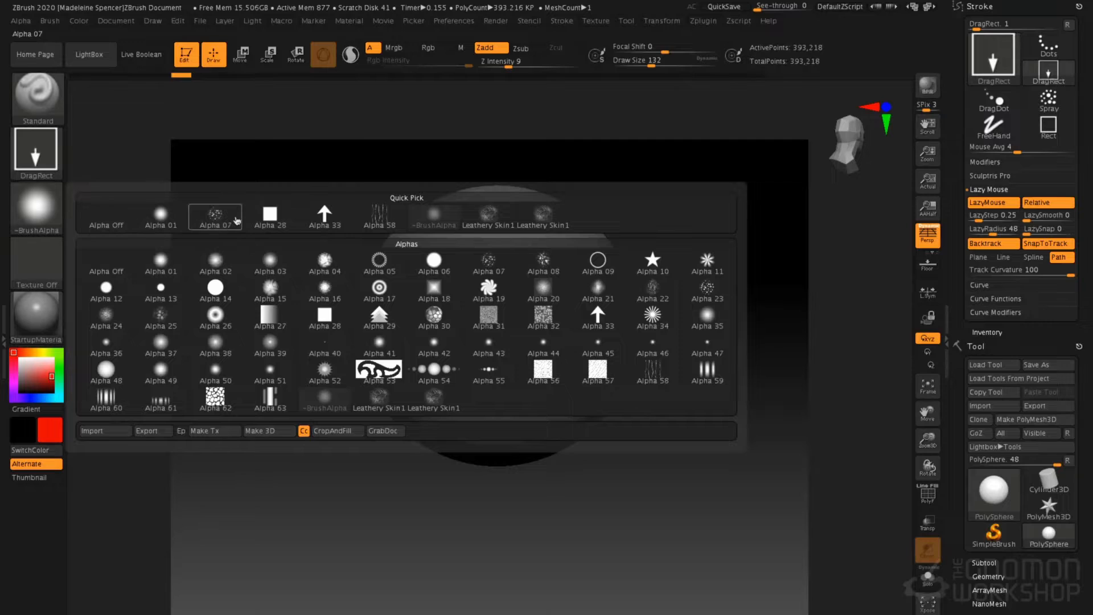
left_click(487, 215)
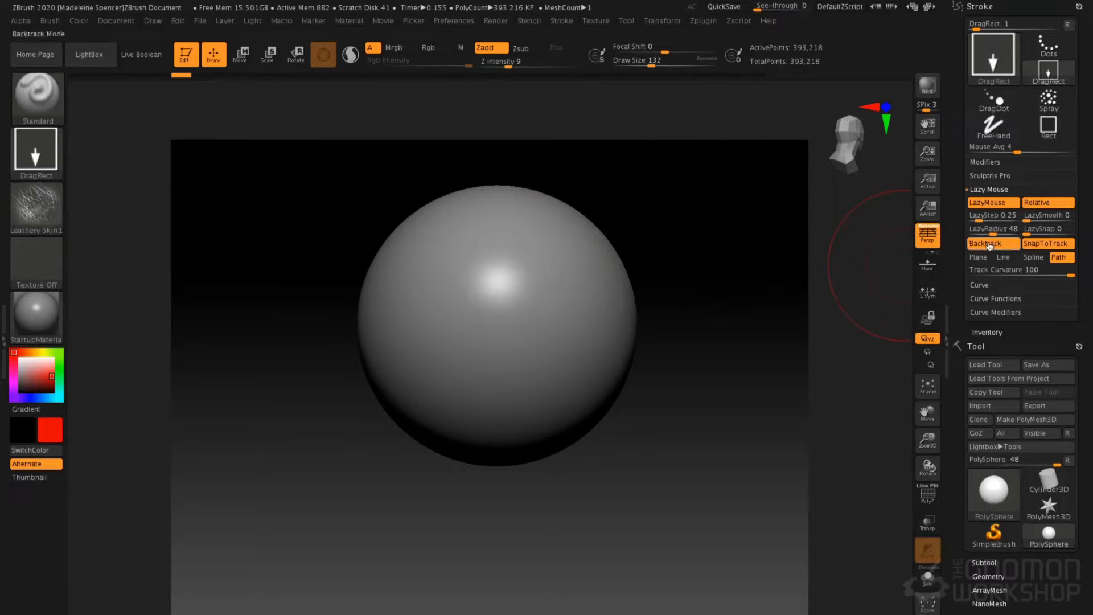
left_click(1016, 246)
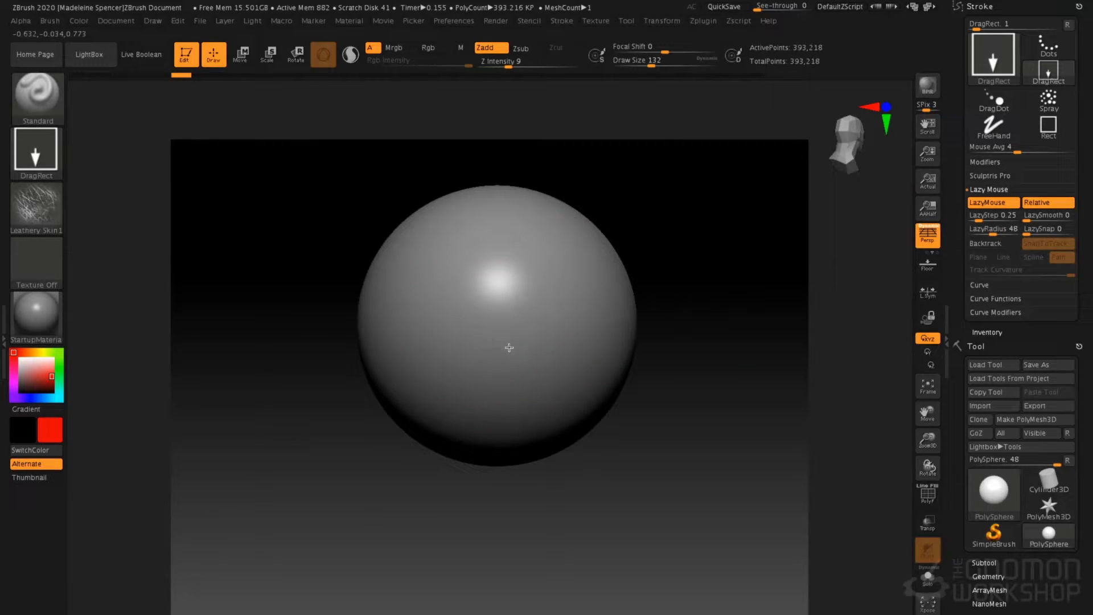
- Stamp the leathery skin alpha on the front of the sphere, accept discarding the newer undo history, and replay the stamp three times
left_click_drag(578, 325, 677, 243)
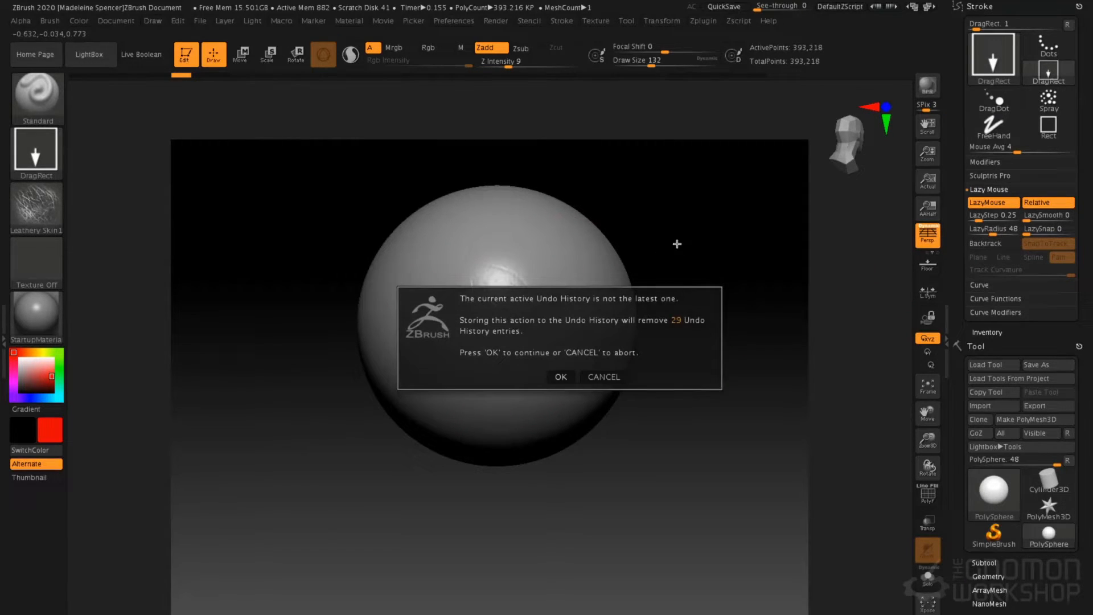
left_click(564, 384)
key("1")
key("1")
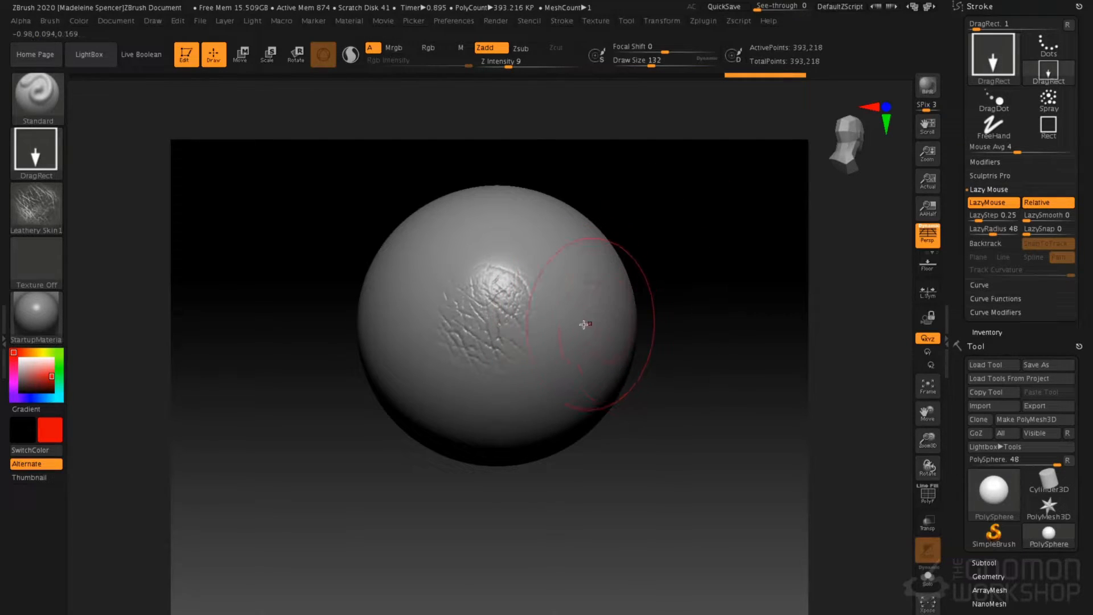
key("1")
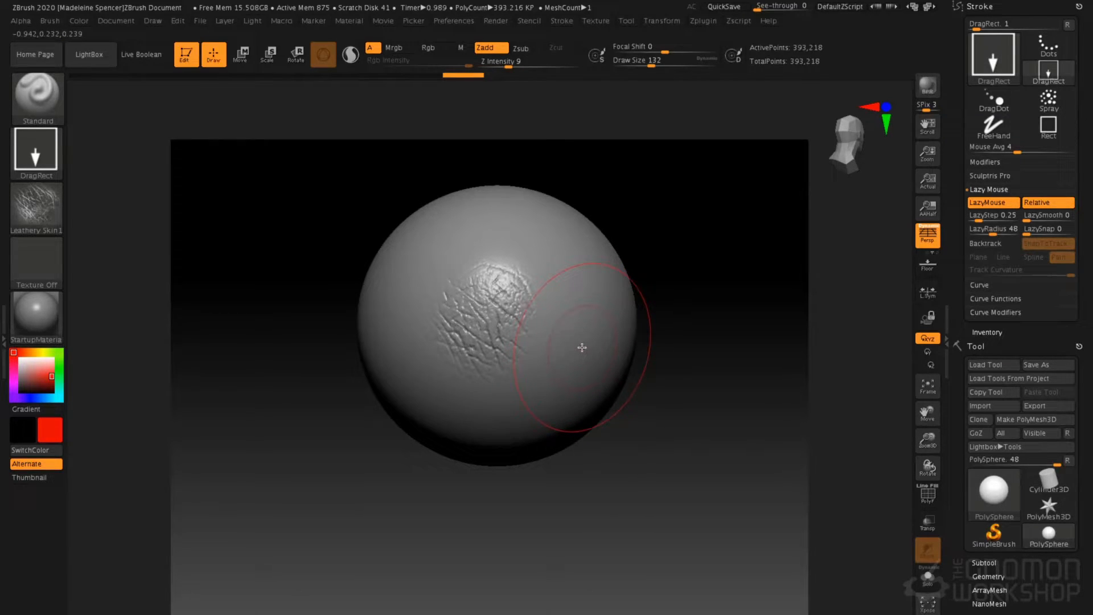
- Try smoothing the stamped skin texture and undo it
mouse_move(505, 287)
left_mouse_down("shift")
mouse_move(500, 391)
mouse_move(507, 302)
left_mouse_up("shift")
left_click_drag(652, 315, 658, 315)
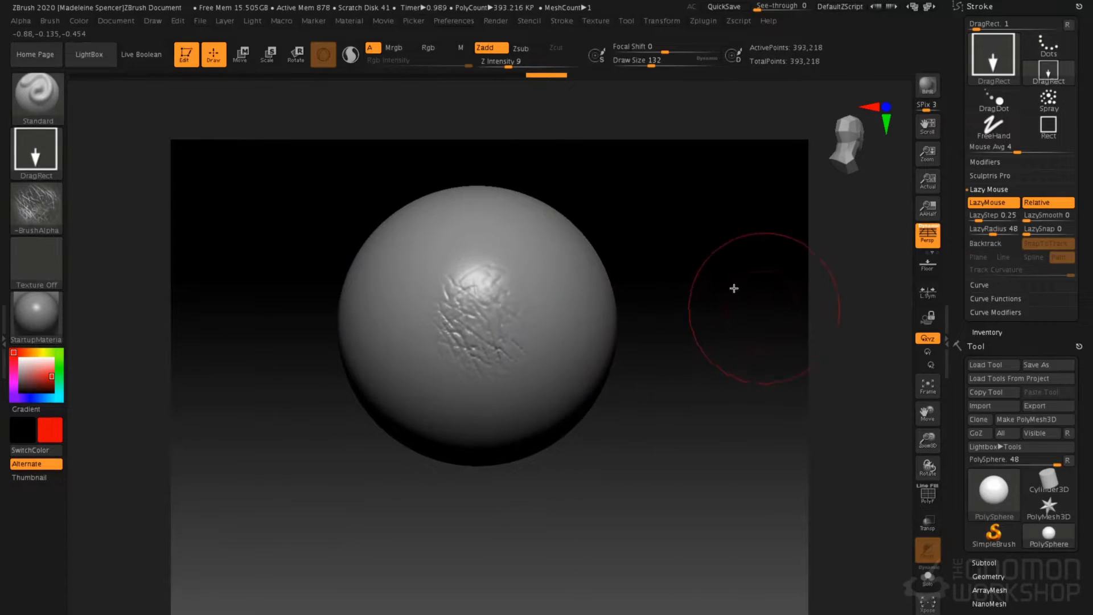
key("ctrl+z")
key("ctrl+z")
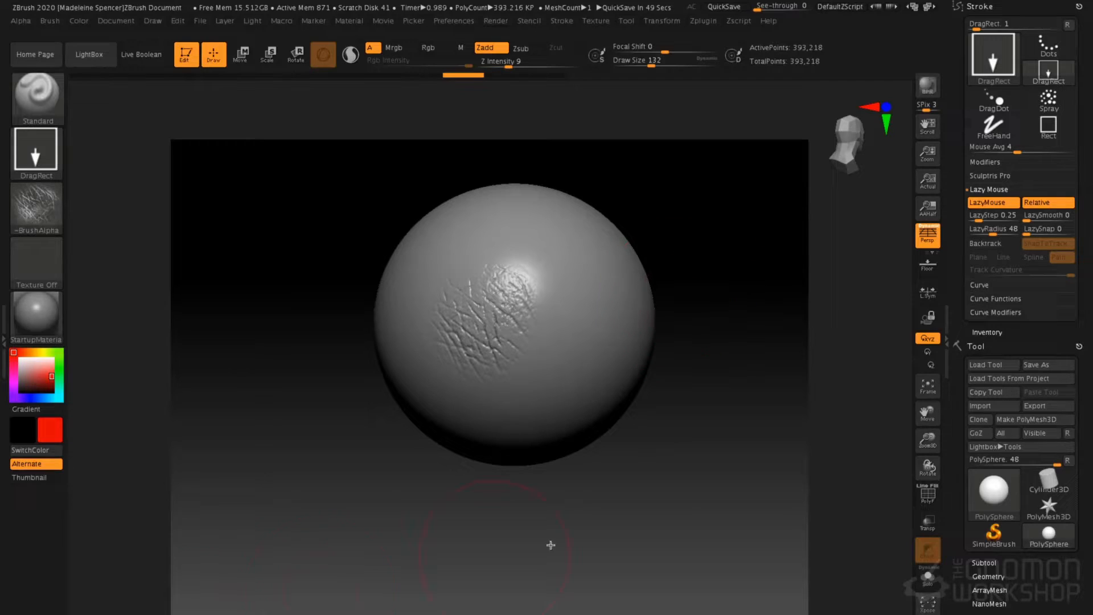
- Show the stroke's Curve settings and examine the available curve options
left_click(980, 285)
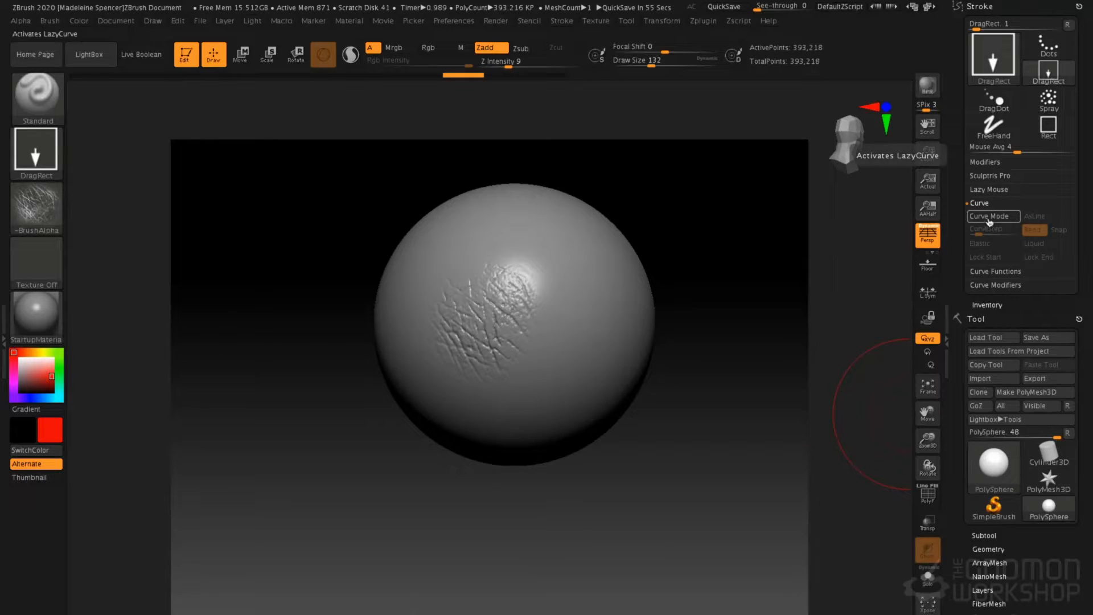
mouse_move(688, 317)
left_mouse_down("alt")
mouse_move(682, 280)
mouse_move(590, 293)
left_mouse_up("alt")
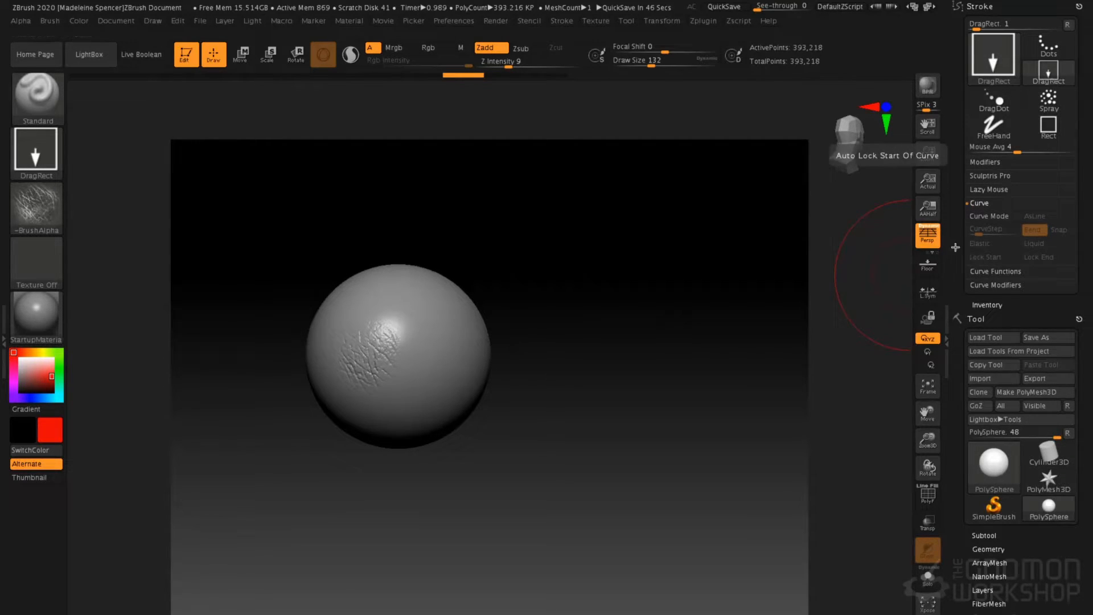
left_click_drag(594, 271, 624, 268, "alt")
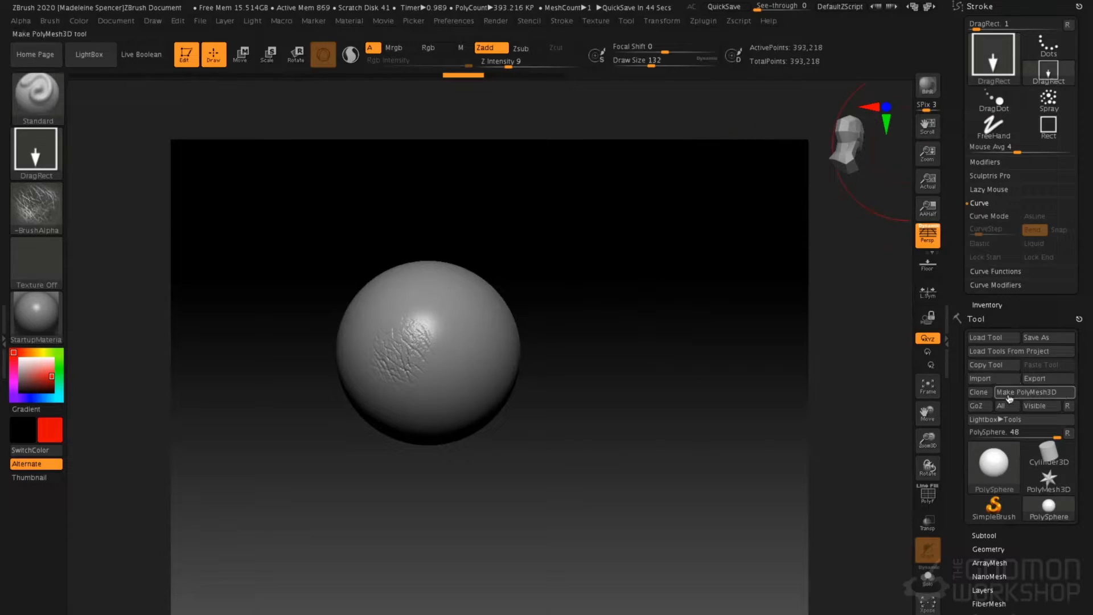
- Switch to the PolyMesh3D star tool and set the main color to white
left_click(1048, 479)
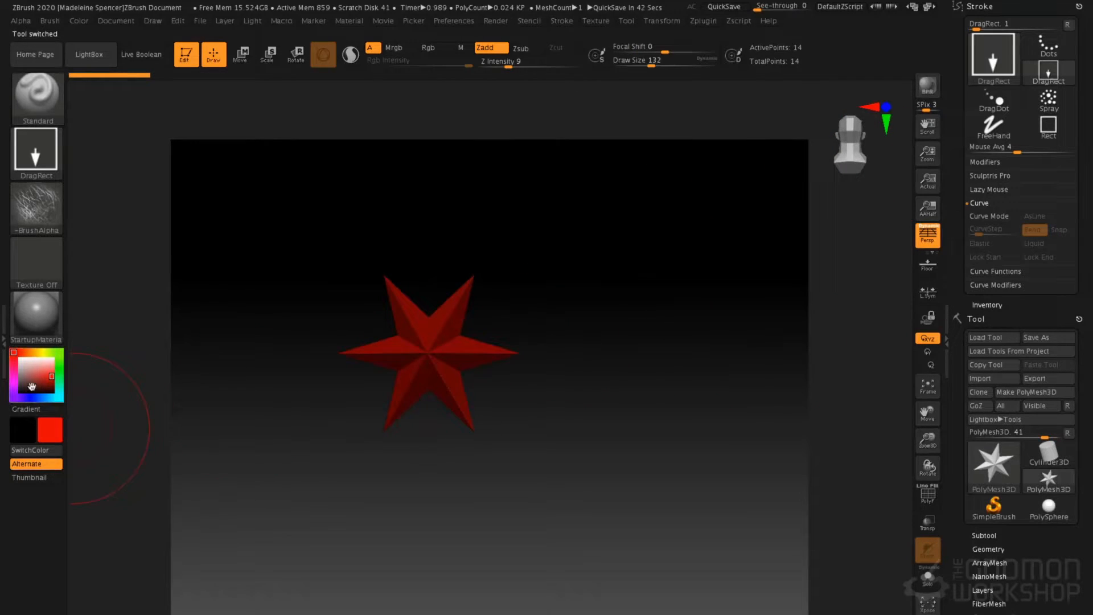
left_click_drag(39, 371, 15, 349)
left_click_drag(604, 230, 578, 263, "alt")
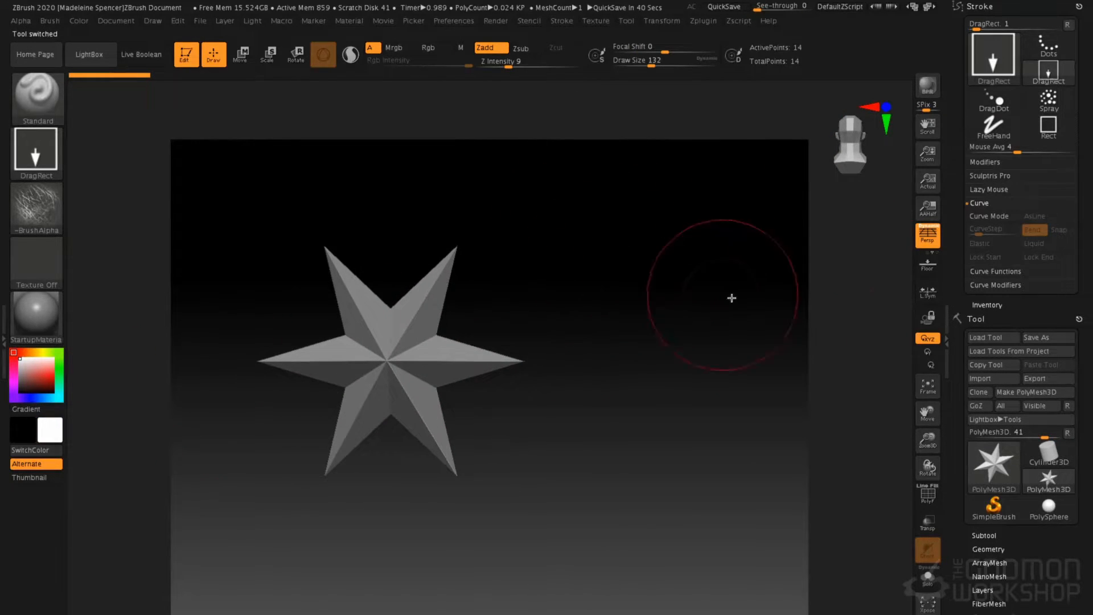
left_click_drag(599, 343, 627, 350, "alt")
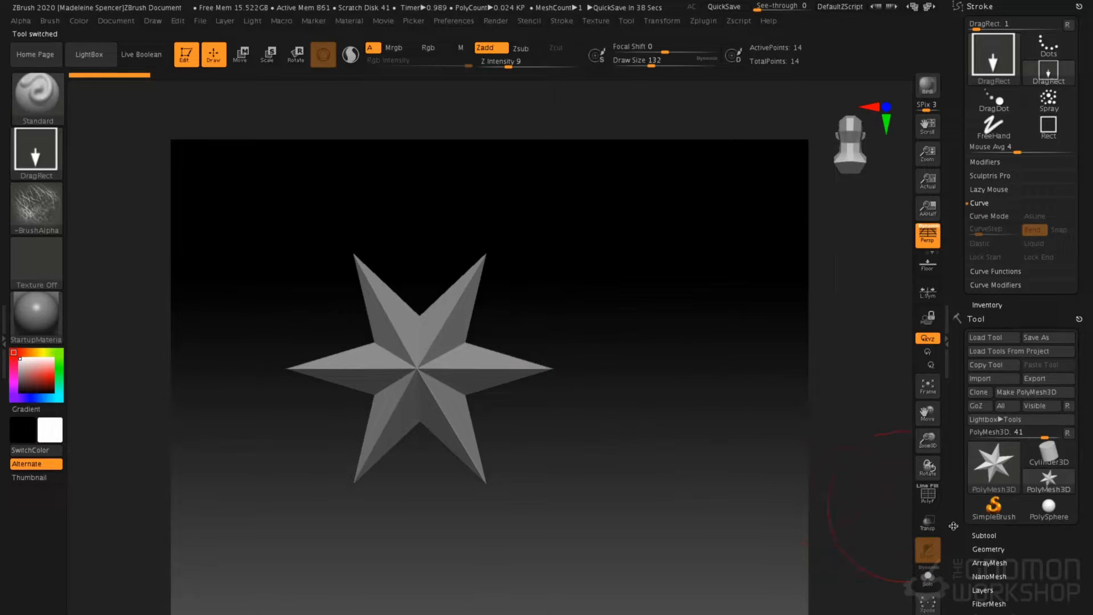
left_click(989, 549)
left_click(994, 549)
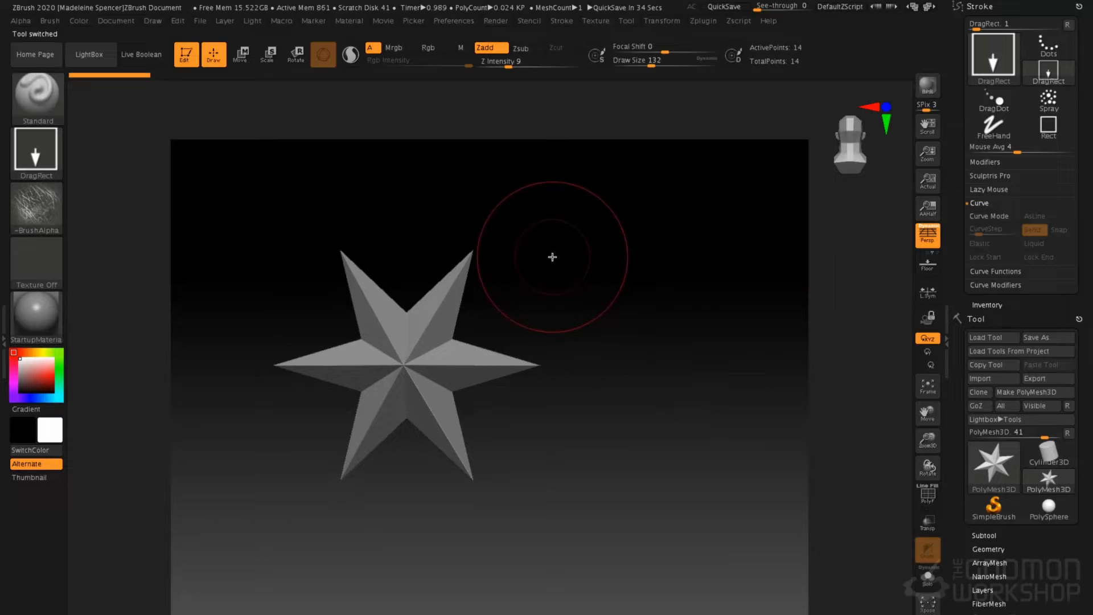
- Choose the CurveTube brush, set the draw size to 54, and draw an S-shaped tube starting at the star's upper tip
key("b")
key("c")
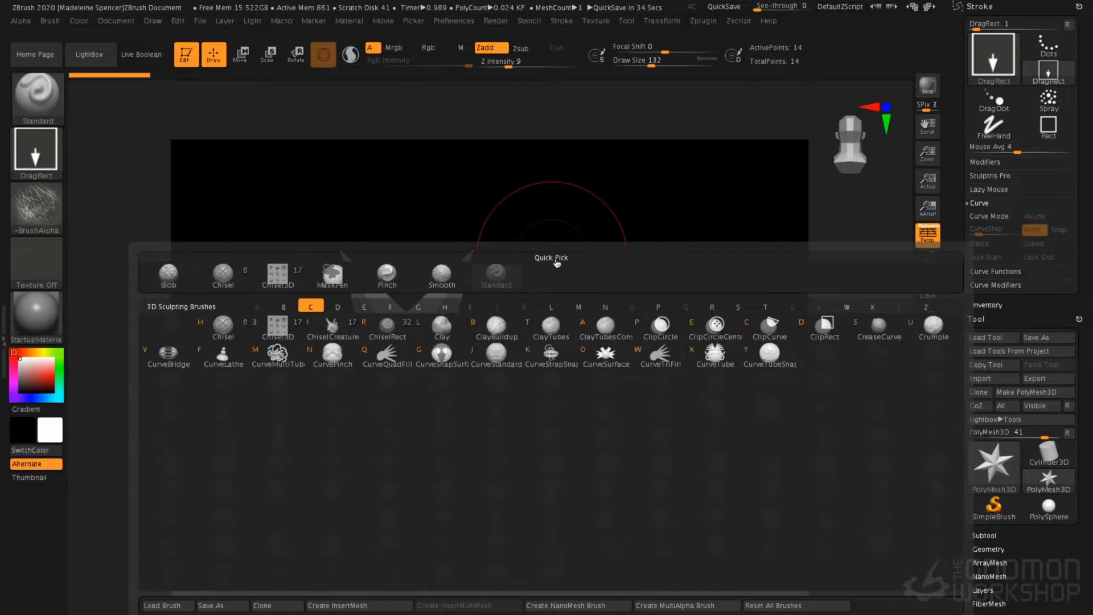
left_click(715, 358)
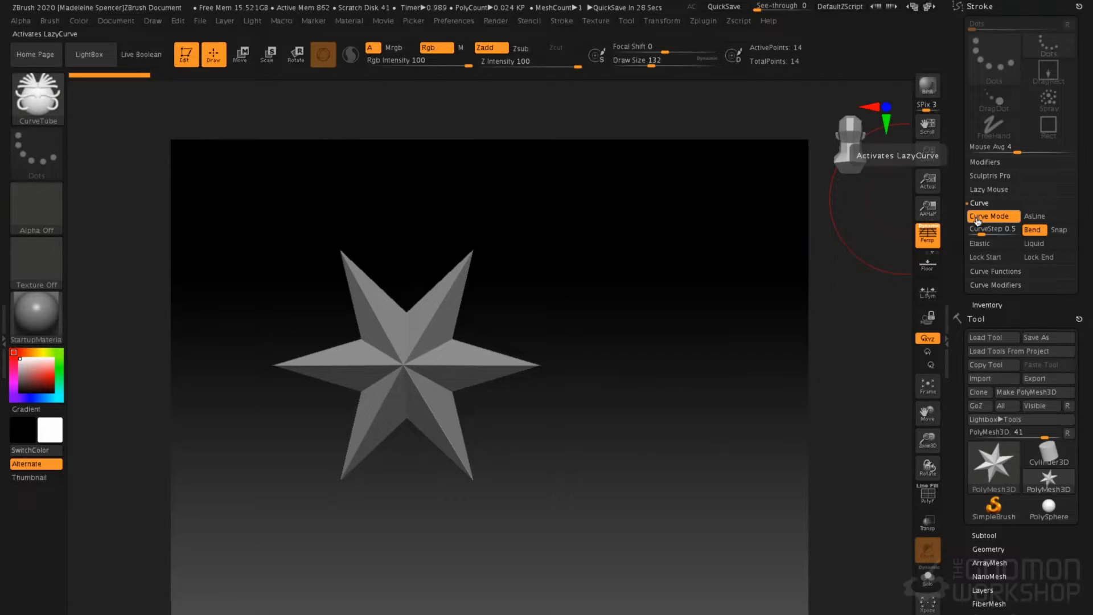
key("s")
left_click_drag(512, 219, 489, 216)
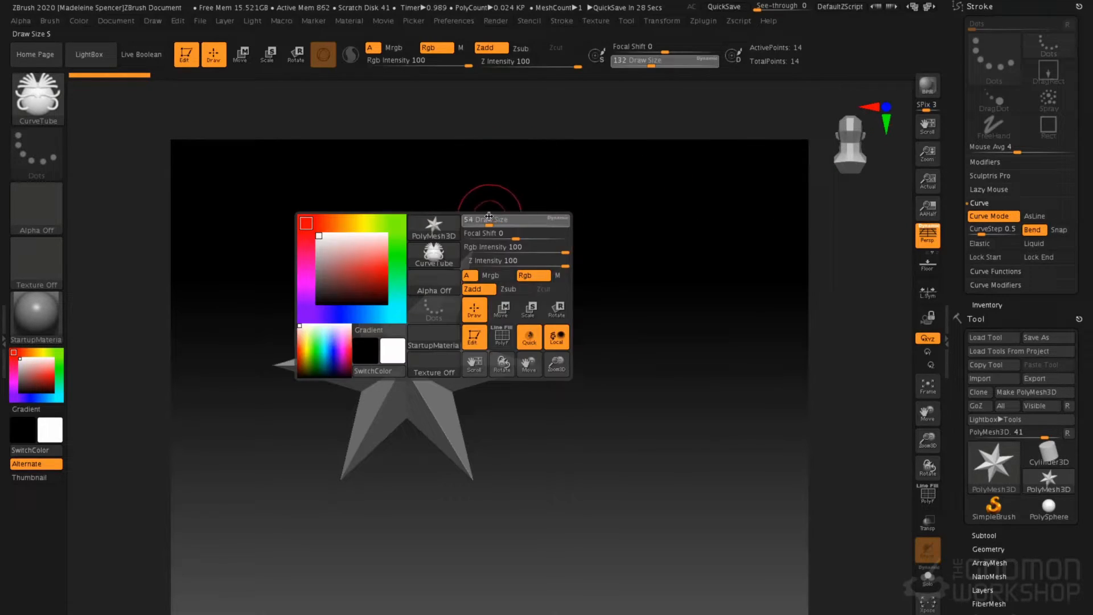
left_click_drag(578, 196, 534, 210, "alt")
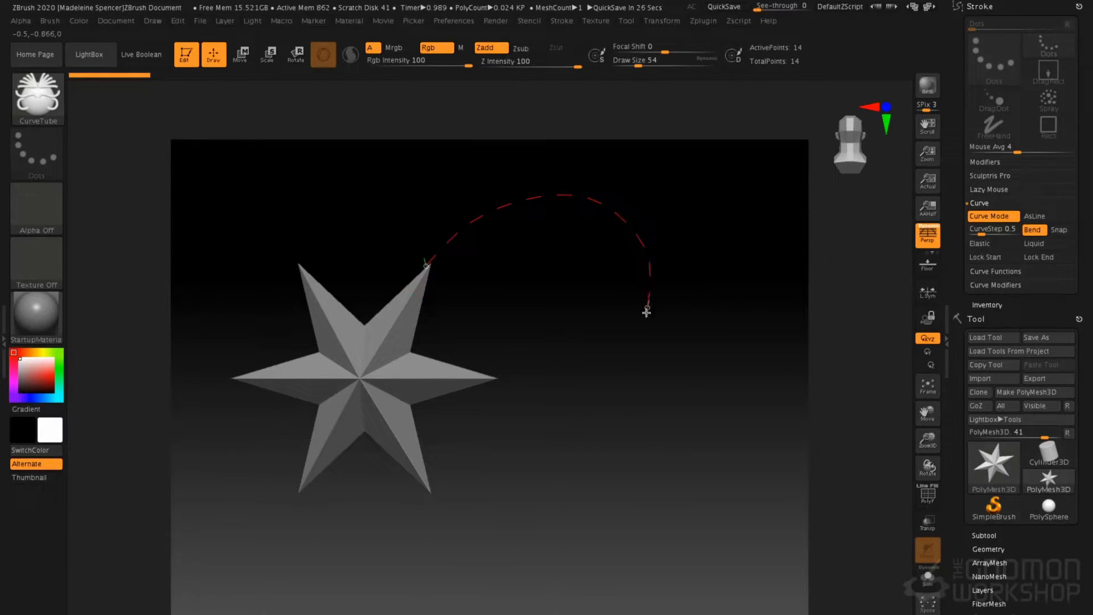
left_click_drag(776, 469, 808, 416)
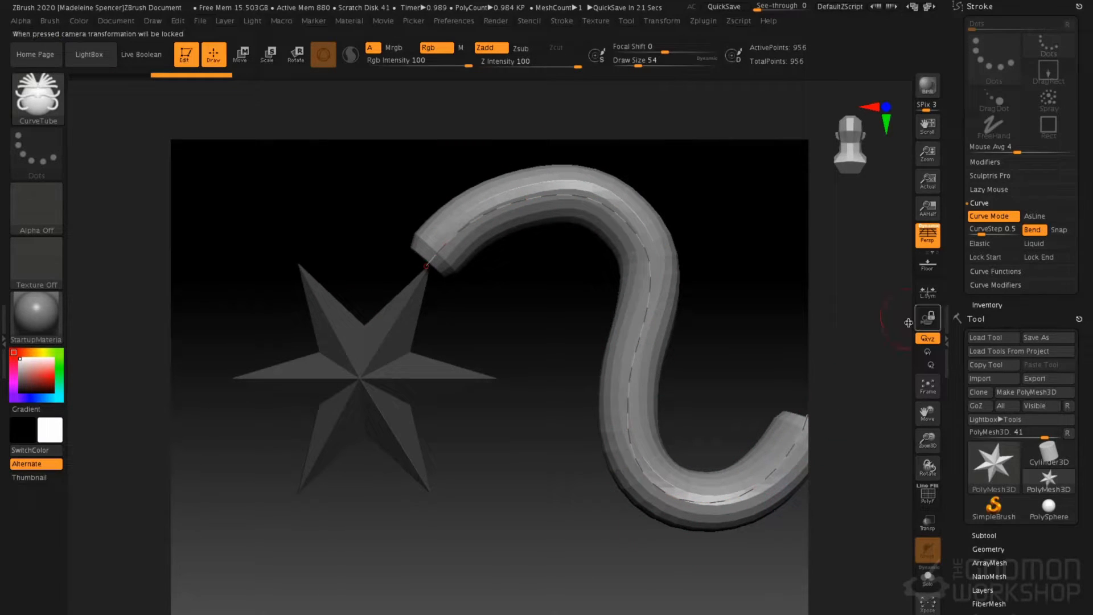
- Set CurveStep to about 2.13 and draw a looping tube with coarser segments behind the star
left_click_drag(981, 231, 992, 233)
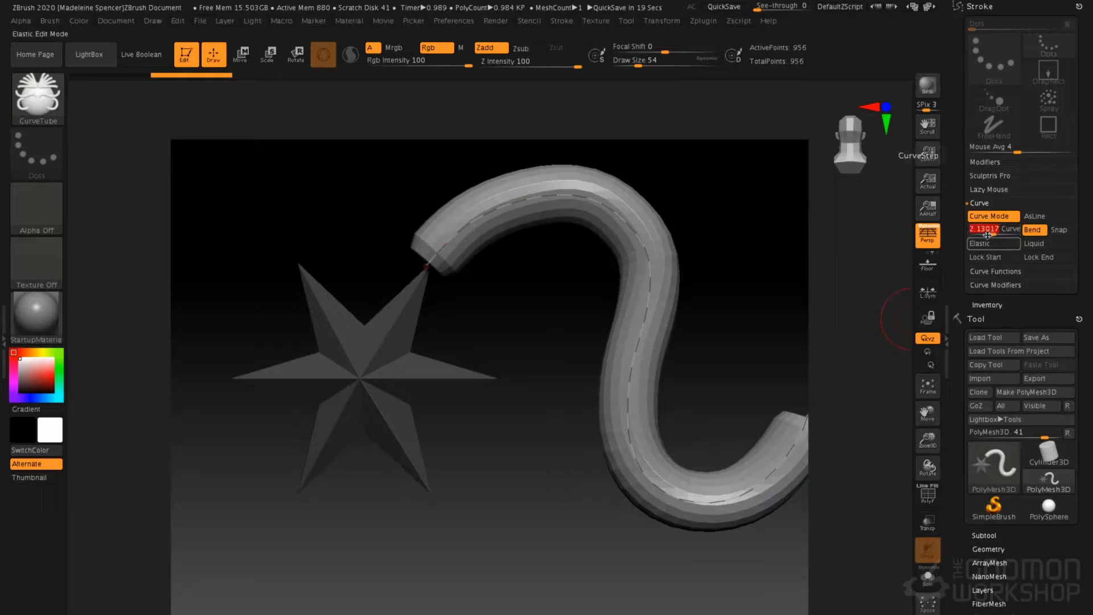
left_click(808, 419)
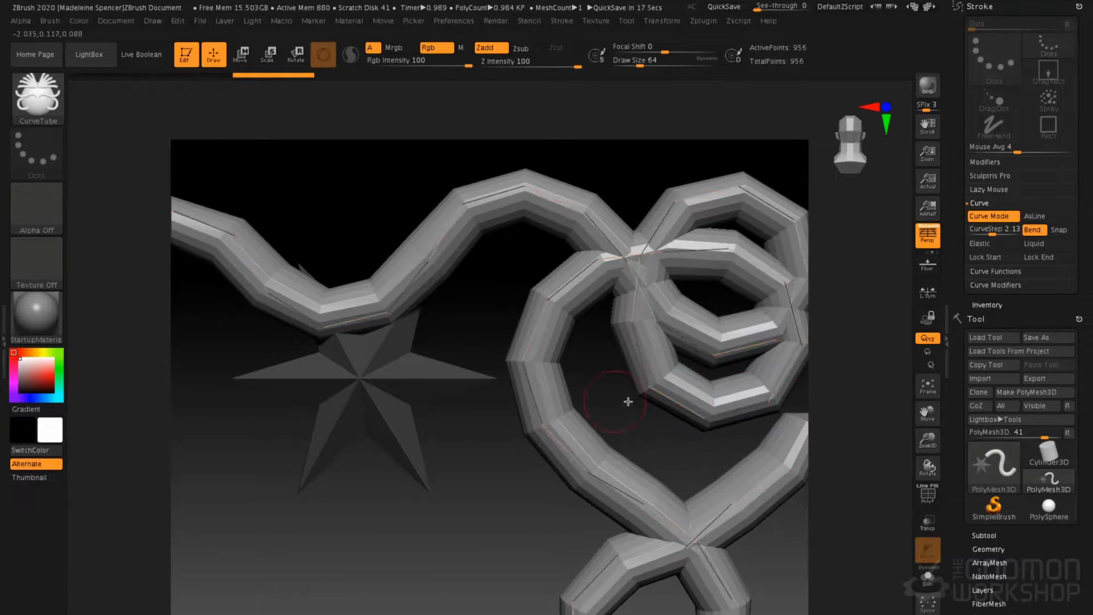
left_click_drag(627, 400, 570, 393, "alt")
mouse_move(357, 397)
left_mouse_down()
mouse_move(254, 498)
mouse_move(541, 171)
mouse_move(777, 170)
left_mouse_up()
key("[")
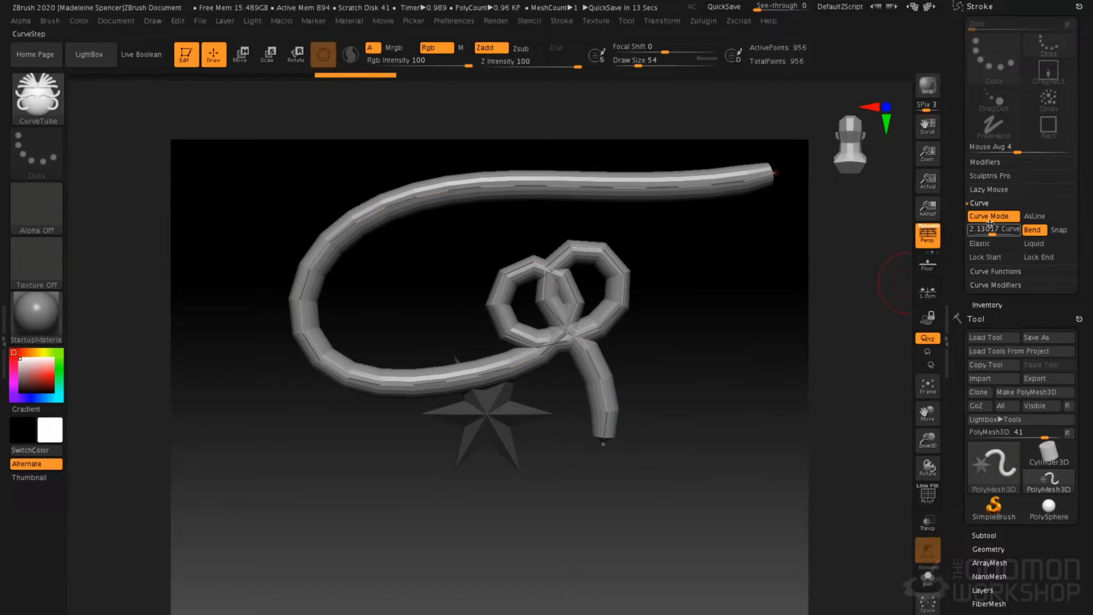
- Rework the tube into a short bend above the star with CurveStep 0.42, and nudge its lower end with Elastic enabled
left_click_drag(986, 228, 980, 230)
mouse_move(603, 446)
left_mouse_down()
mouse_move(608, 471)
mouse_move(650, 491)
left_mouse_up()
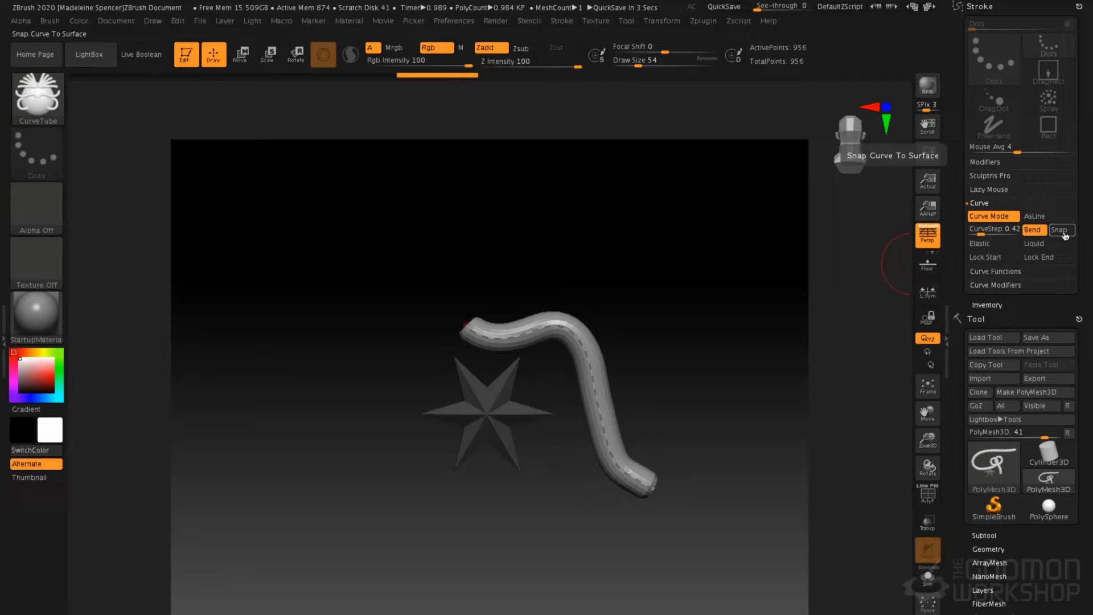
left_click(988, 245)
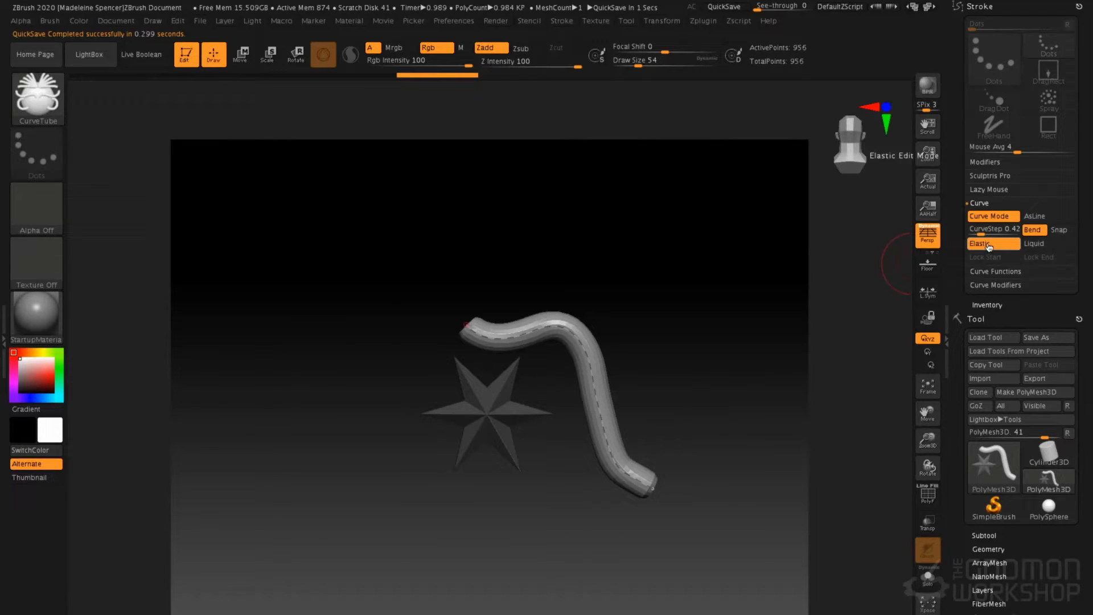
mouse_move(653, 490)
left_mouse_down()
mouse_move(686, 506)
mouse_move(772, 594)
mouse_move(655, 490)
mouse_move(649, 498)
left_mouse_up()
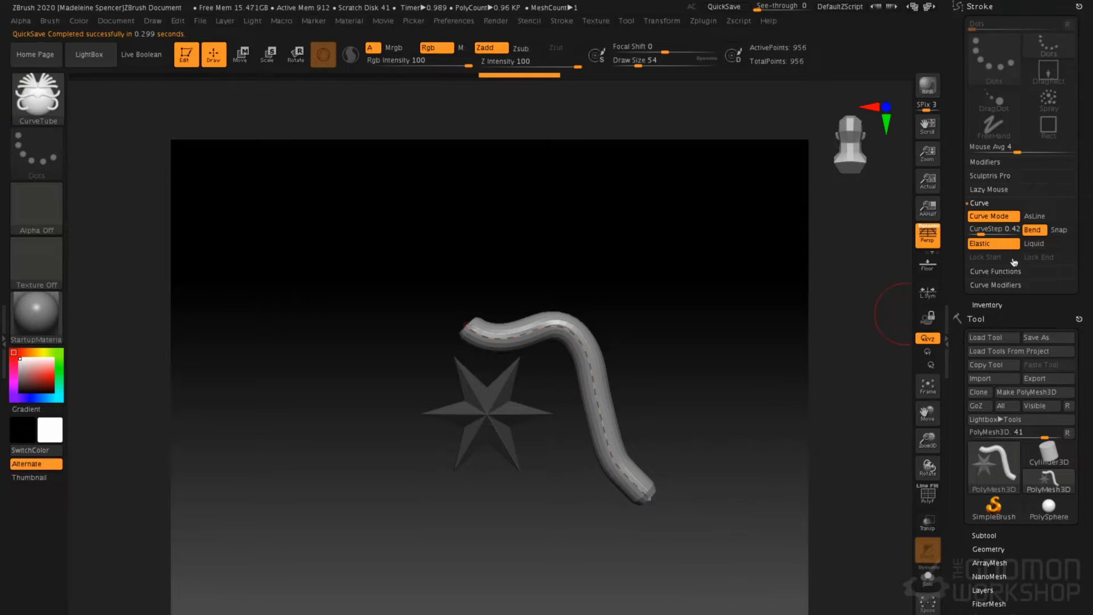
- Extend the tube's lower end into a long winding shape with Liquid enabled, and lengthen it further with Liquid off
left_click(1047, 245)
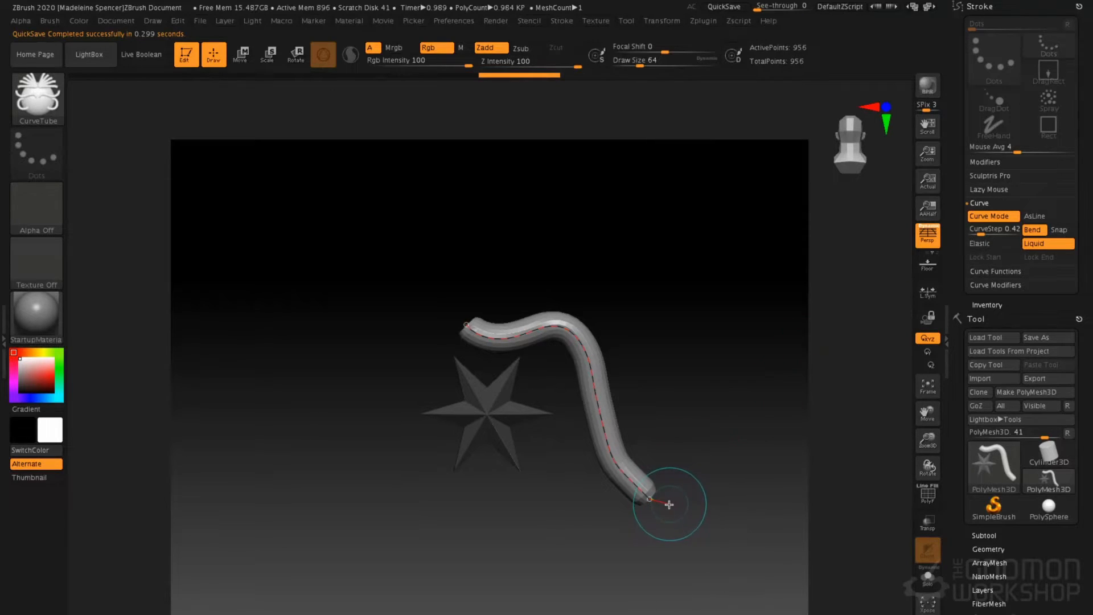
mouse_move(717, 539)
left_mouse_down()
mouse_move(718, 553)
mouse_move(759, 587)
mouse_move(780, 501)
mouse_move(697, 376)
mouse_move(655, 267)
mouse_move(770, 358)
mouse_move(812, 291)
mouse_move(596, 172)
mouse_move(431, 279)
mouse_move(409, 277)
left_mouse_up()
left_click(1048, 244)
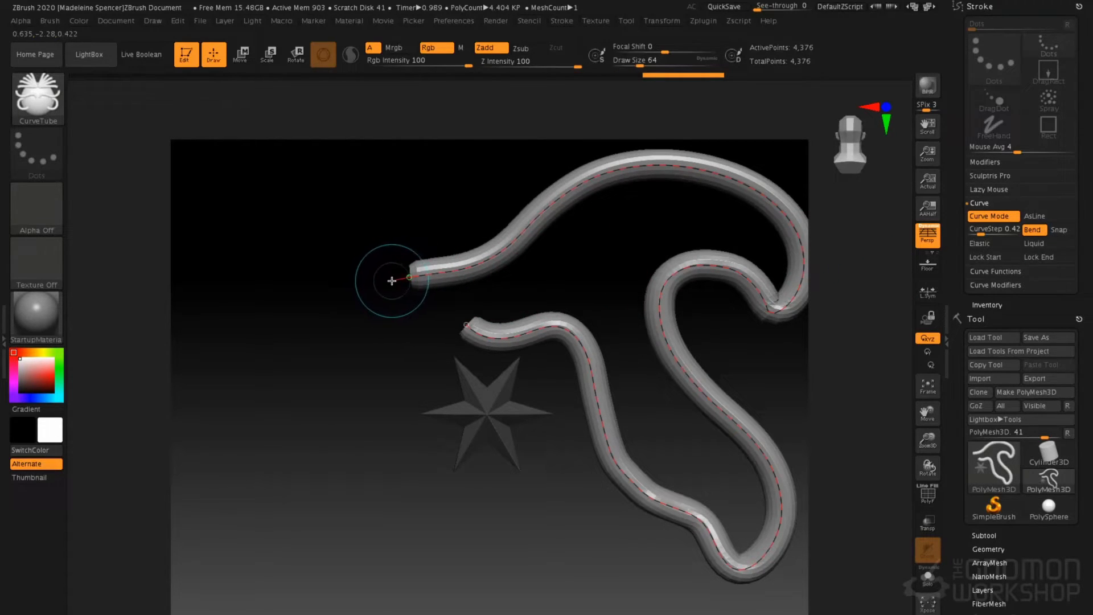
left_click_drag(390, 281, 319, 322)
left_click_drag(315, 467, 316, 467)
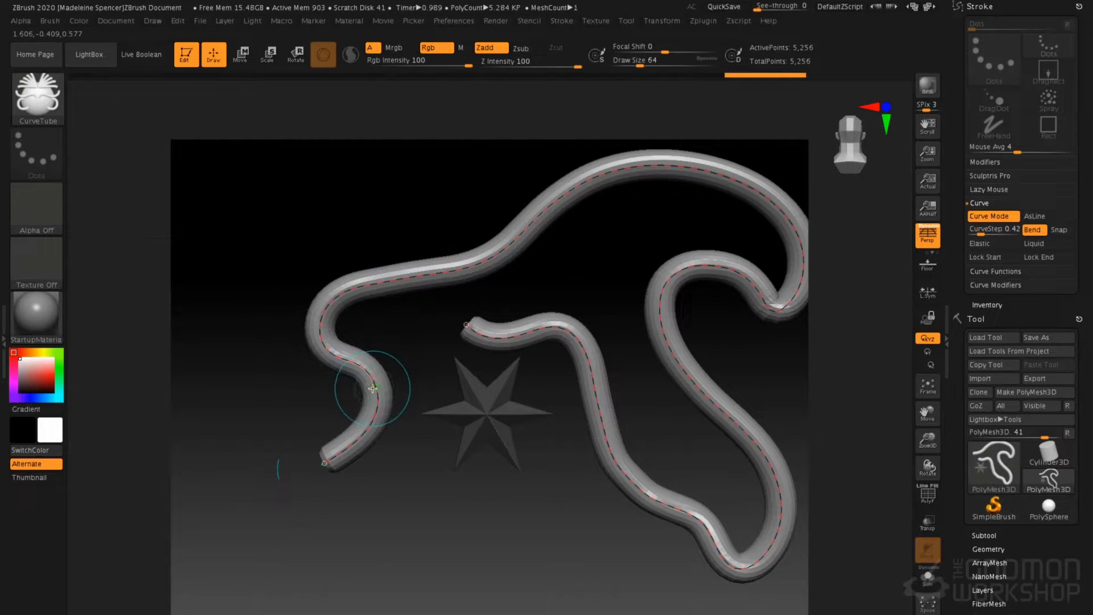
- Turn on Lock Start and reshape the winding tube by dragging its end, trying Elastic and turning it off again
left_click(985, 257)
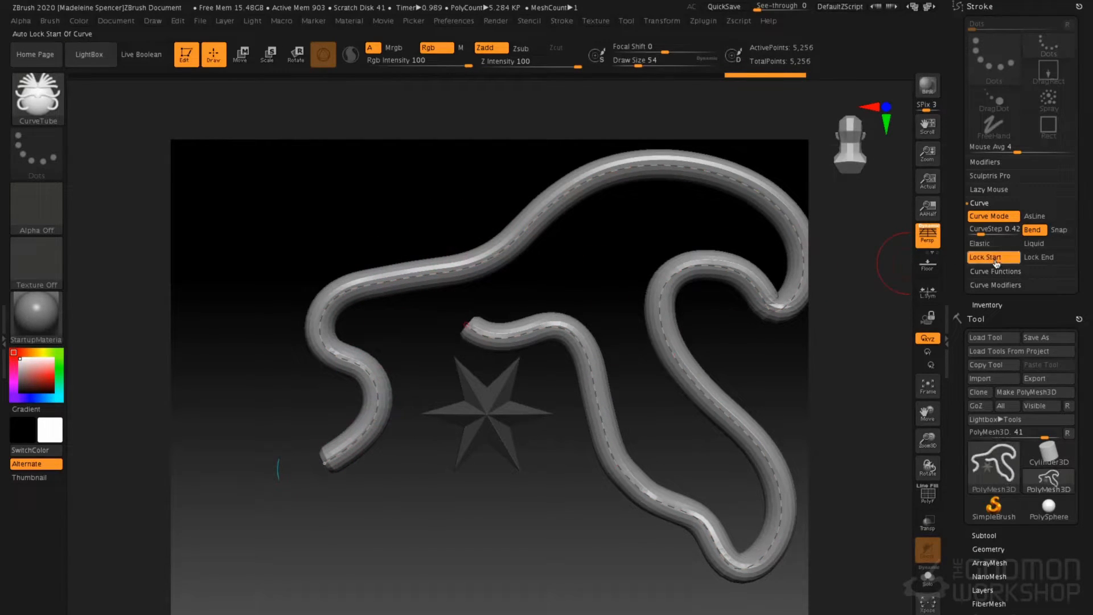
key("[")
left_click(980, 243)
key("]")
mouse_move(346, 450)
left_mouse_down()
mouse_move(362, 435)
mouse_move(327, 446)
mouse_move(375, 417)
mouse_move(405, 454)
mouse_move(364, 377)
mouse_move(383, 409)
mouse_move(221, 310)
left_mouse_up()
left_click(994, 244)
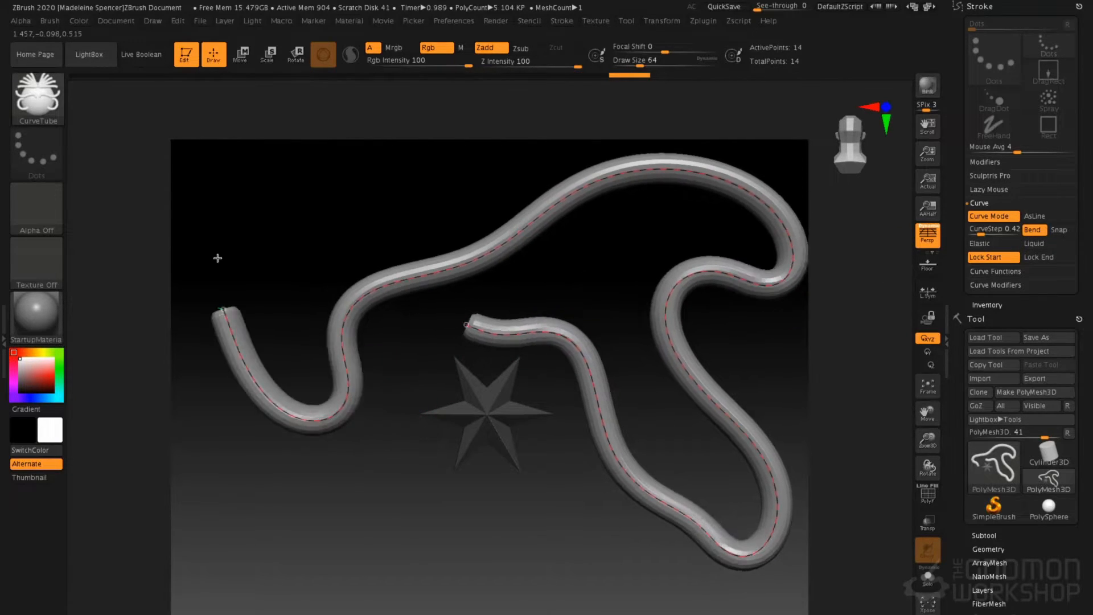
left_click_drag(217, 258, 466, 176)
mouse_move(463, 256)
left_mouse_down()
mouse_move(449, 399)
mouse_move(393, 317)
mouse_move(826, 246)
mouse_move(265, 500)
mouse_move(654, 576)
mouse_move(536, 182)
mouse_move(727, 522)
mouse_move(347, 416)
mouse_move(349, 378)
mouse_move(188, 349)
mouse_move(454, 283)
mouse_move(723, 294)
left_mouse_up()
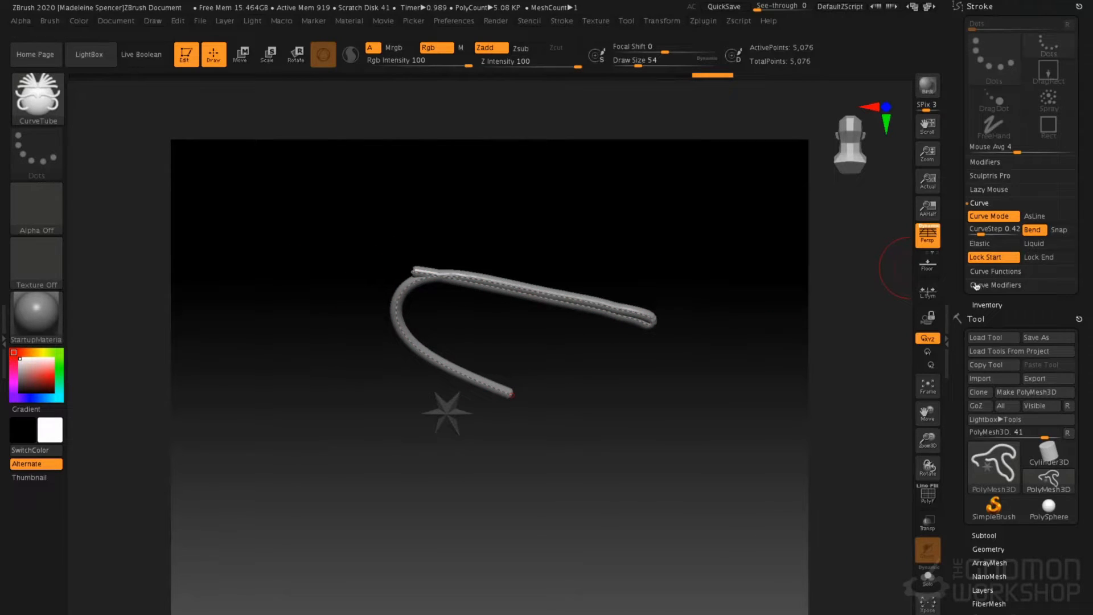
- Turn on Lock End and, with an edit size of 163, pull the tube between its locked ends into a large open arc
left_click(1042, 258)
key("space")
mouse_move(456, 273)
left_mouse_down()
mouse_move(477, 277)
mouse_move(553, 465)
mouse_move(605, 175)
mouse_move(600, 186)
left_mouse_up()
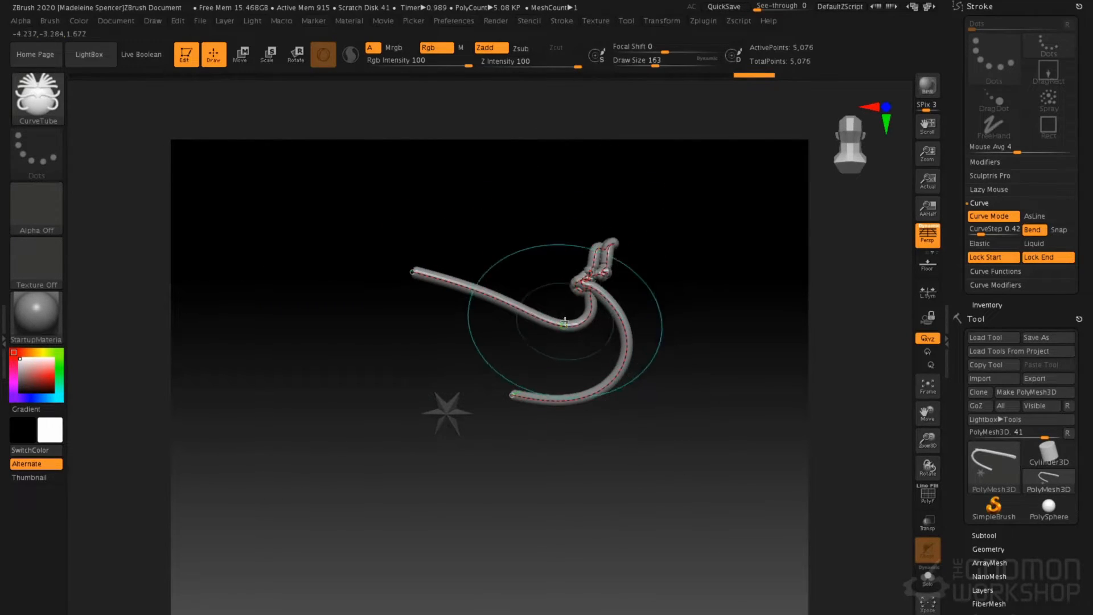
left_click_drag(565, 318, 574, 47)
left_click_drag(597, 259, 814, 280)
left_click_drag(639, 216, 706, 136)
mouse_move(656, 341)
left_mouse_down()
mouse_move(718, 442)
mouse_move(714, 431)
left_mouse_up()
left_click_drag(594, 400, 597, 451)
mouse_move(495, 203)
left_mouse_down()
mouse_move(495, 183)
mouse_move(560, 159)
left_mouse_up()
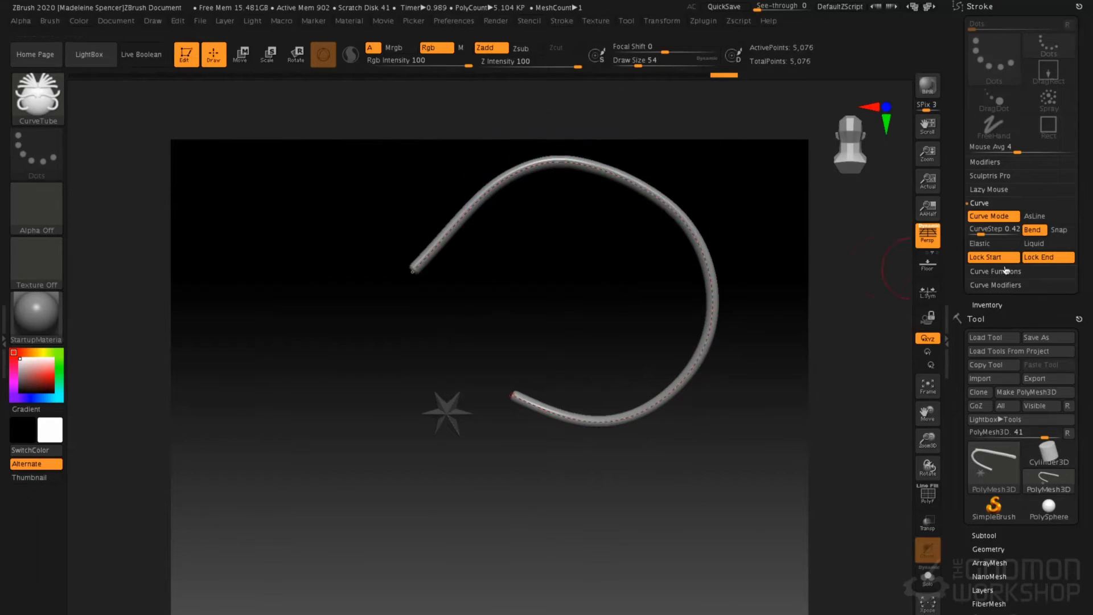
- Turn off Lock Start, pull the tube's unlocked end outward and bend its middle, and turn off Lock End
left_click(1005, 257)
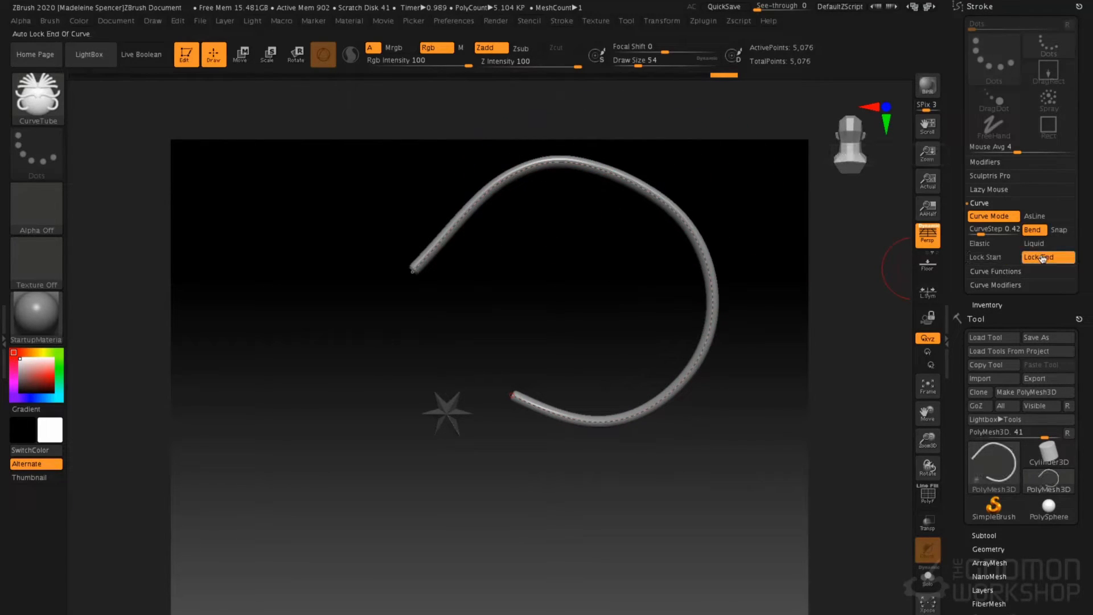
mouse_move(415, 275)
left_mouse_down()
mouse_move(370, 329)
mouse_move(199, 411)
left_mouse_up()
mouse_move(702, 340)
left_mouse_down()
mouse_move(799, 405)
mouse_move(442, 518)
mouse_move(544, 179)
mouse_move(631, 473)
left_mouse_up()
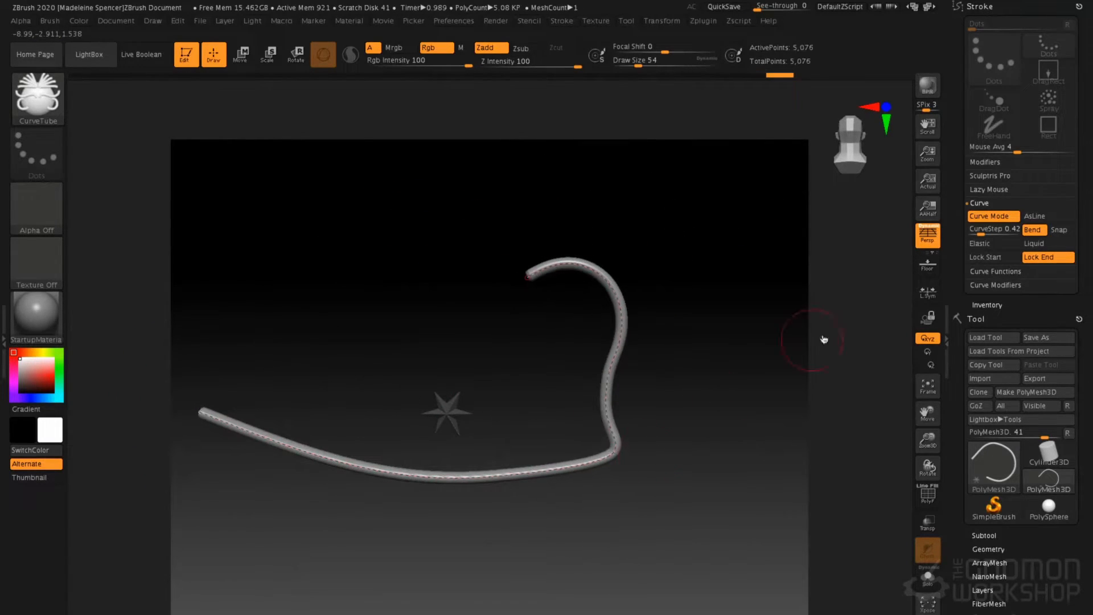
left_click(1042, 258)
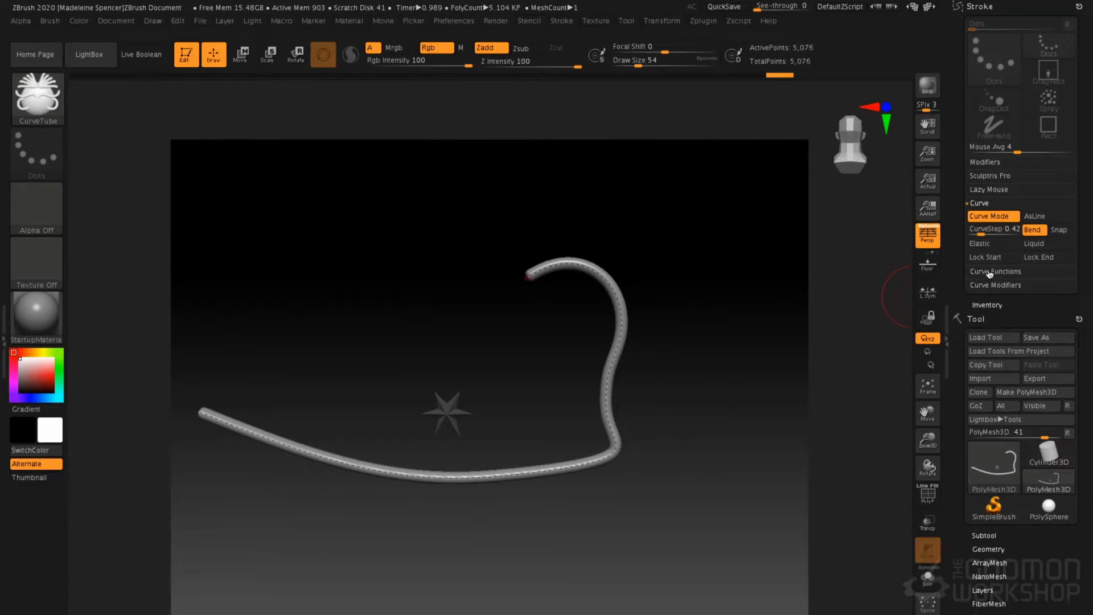
- Show the Curve Functions, adjust the tube's upper bend, and use Snapshot while moving the curve to leave copies behind
left_click(988, 273)
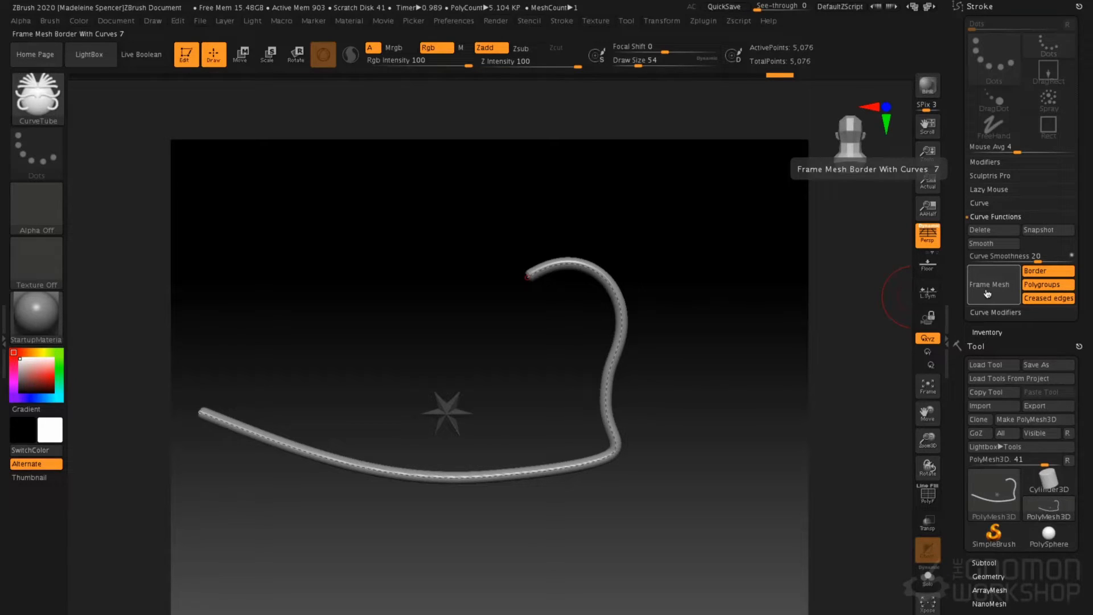
left_click_drag(617, 313, 636, 303)
left_click(987, 252)
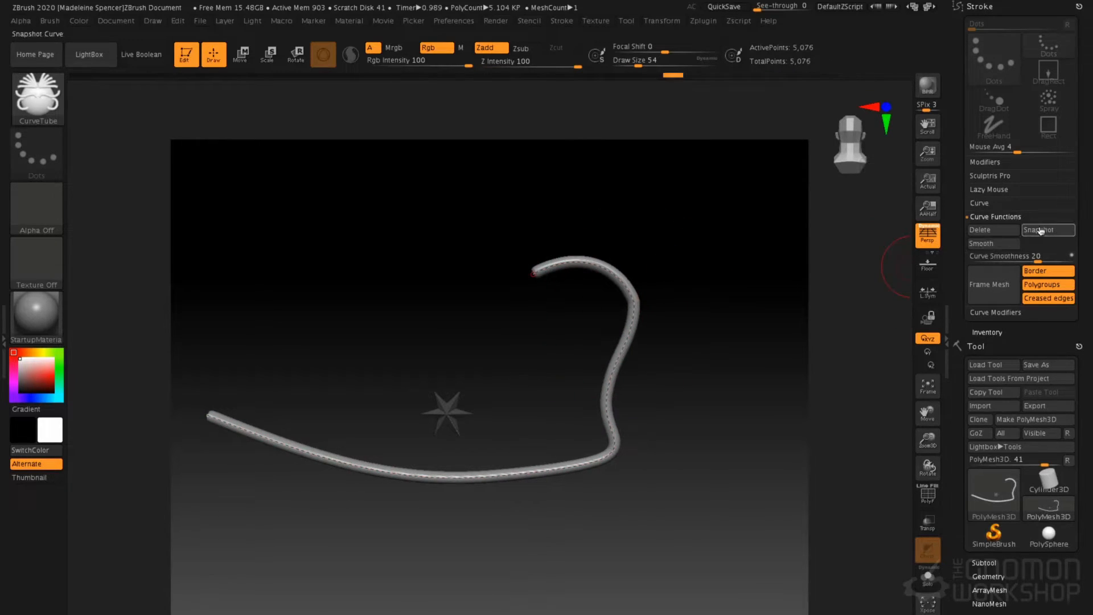
mouse_move(533, 274)
left_mouse_down()
mouse_move(357, 317)
mouse_move(410, 171)
mouse_move(435, 340)
mouse_move(289, 342)
mouse_move(439, 313)
mouse_move(583, 447)
mouse_move(556, 413)
mouse_move(595, 353)
mouse_move(581, 322)
mouse_move(555, 324)
mouse_move(805, 220)
mouse_move(685, 536)
mouse_move(751, 581)
left_mouse_up()
left_click(1060, 230)
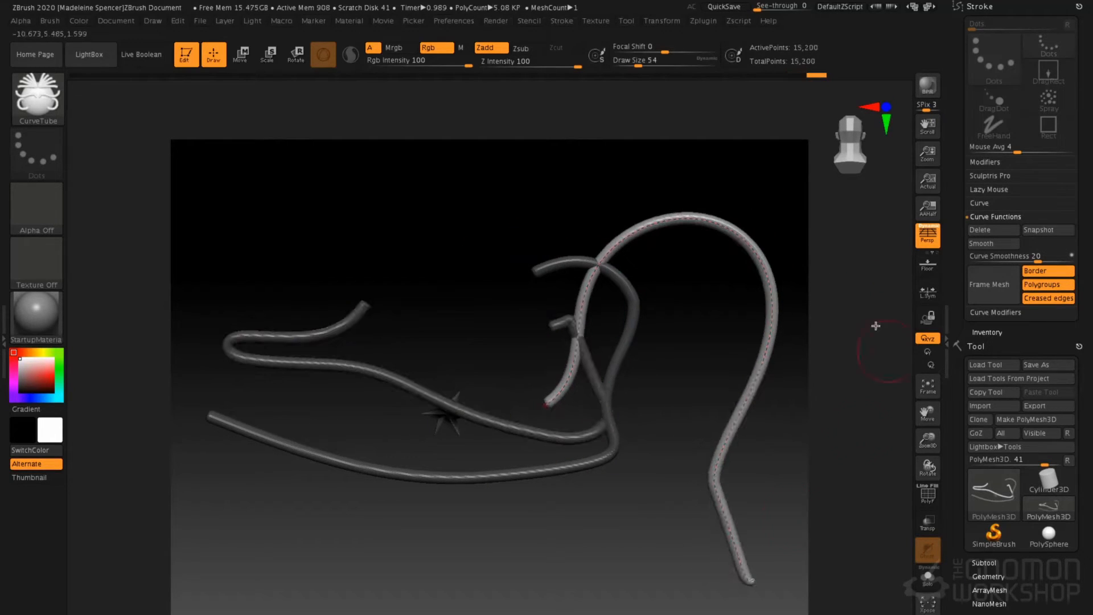
- Compare tube bending with Curve Smoothness 1 and 18 by dragging the newest tube's upper end
left_click_drag(1037, 257, 1003, 257)
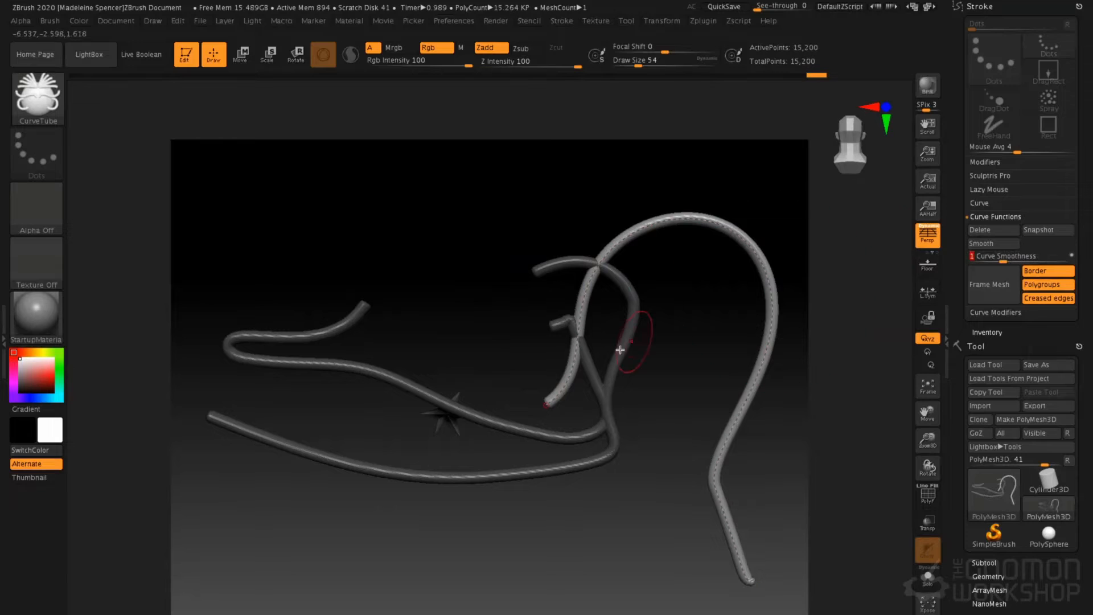
mouse_move(541, 403)
left_mouse_down()
mouse_move(459, 312)
mouse_move(385, 194)
mouse_move(572, 204)
left_mouse_up()
left_click_drag(1024, 261, 1036, 260)
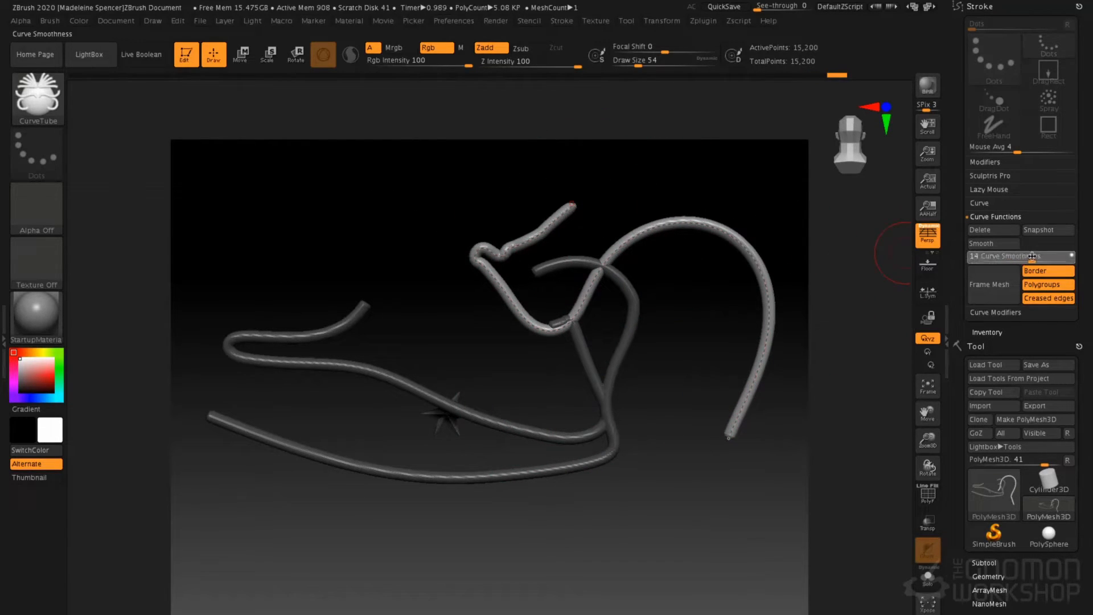
mouse_move(510, 251)
left_mouse_down()
mouse_move(529, 276)
mouse_move(489, 260)
mouse_move(501, 283)
left_mouse_up()
key("space")
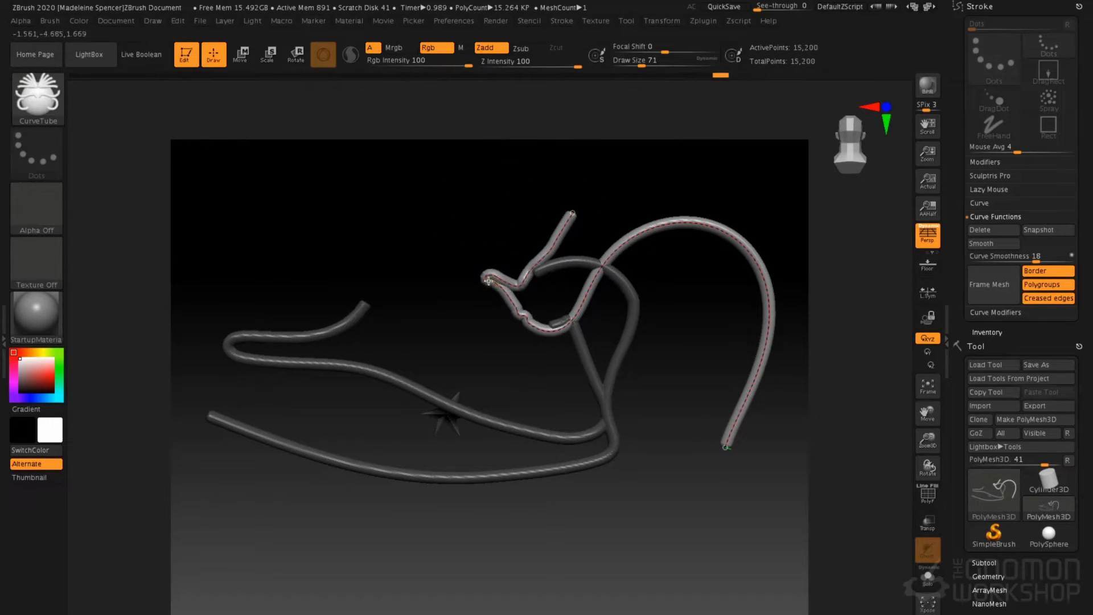
- Show the Curve Modifiers, enable Size alongside Intensity, and expand the Curve Falloff graph
left_click(983, 305)
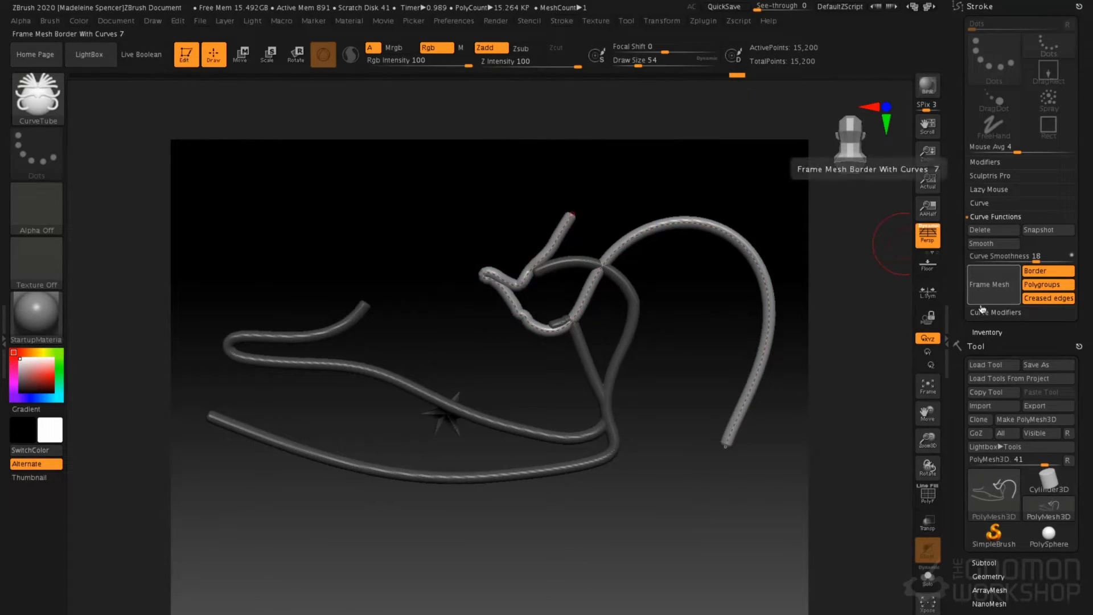
left_click(991, 312)
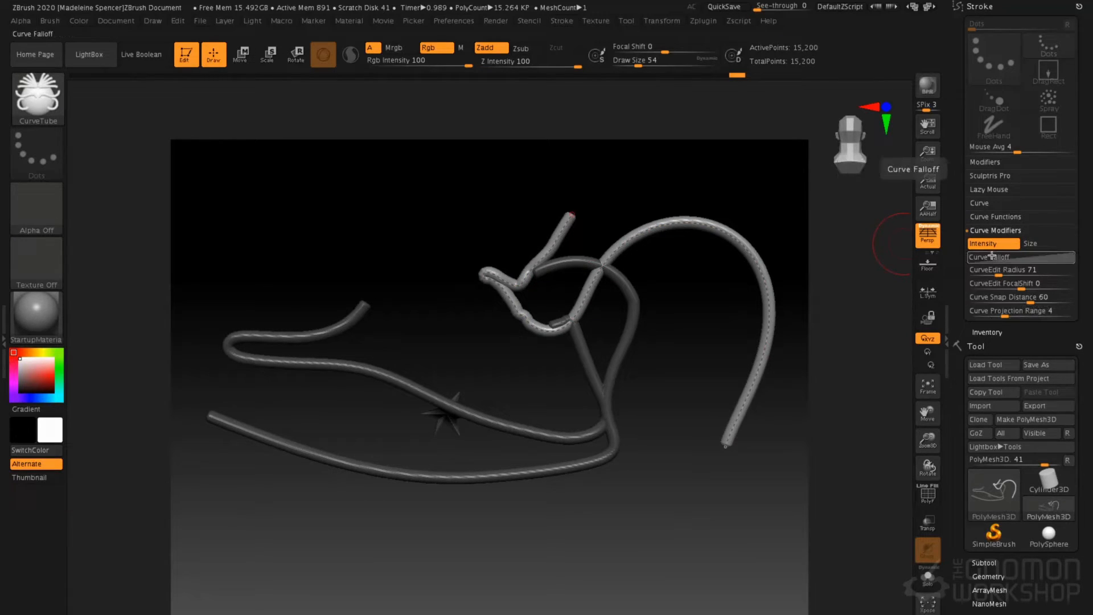
left_click(1046, 244)
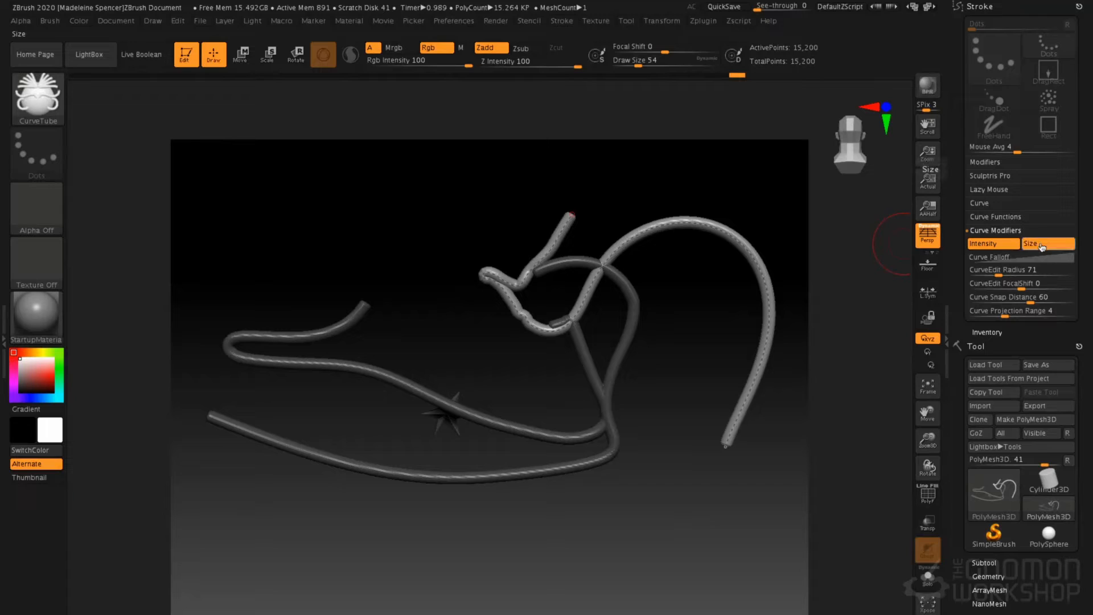
left_click(1012, 257)
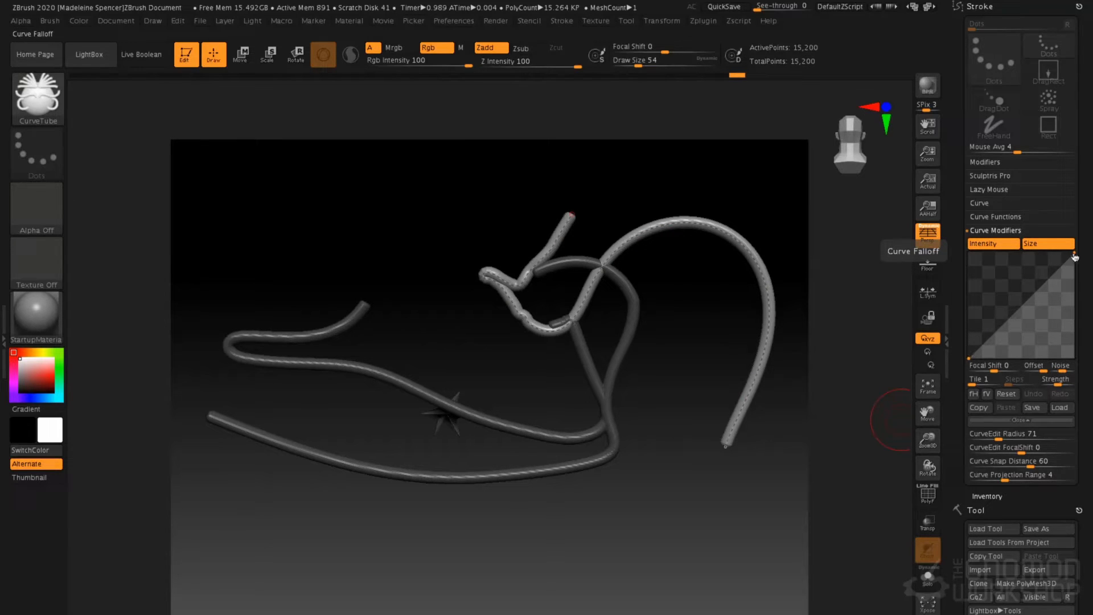
- Undo the tube strokes and bends drawn so far until only the star remains
key("ctrl+z")
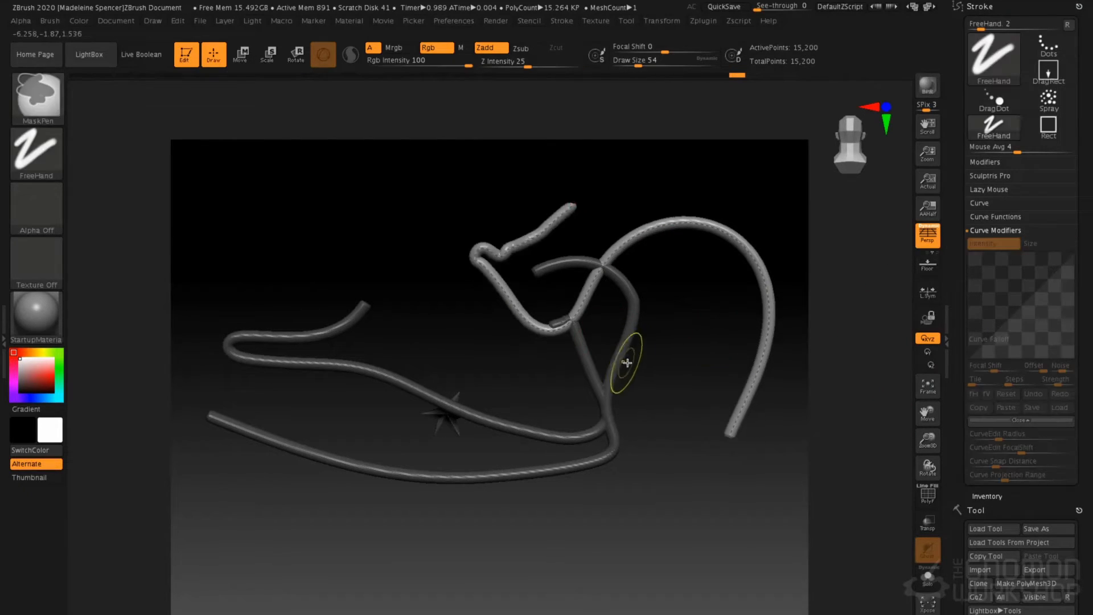
key("ctrl+z")
key("ctrl+z")
key("ctrl+z")
key("ctrl+z")
key("ctrl+z")
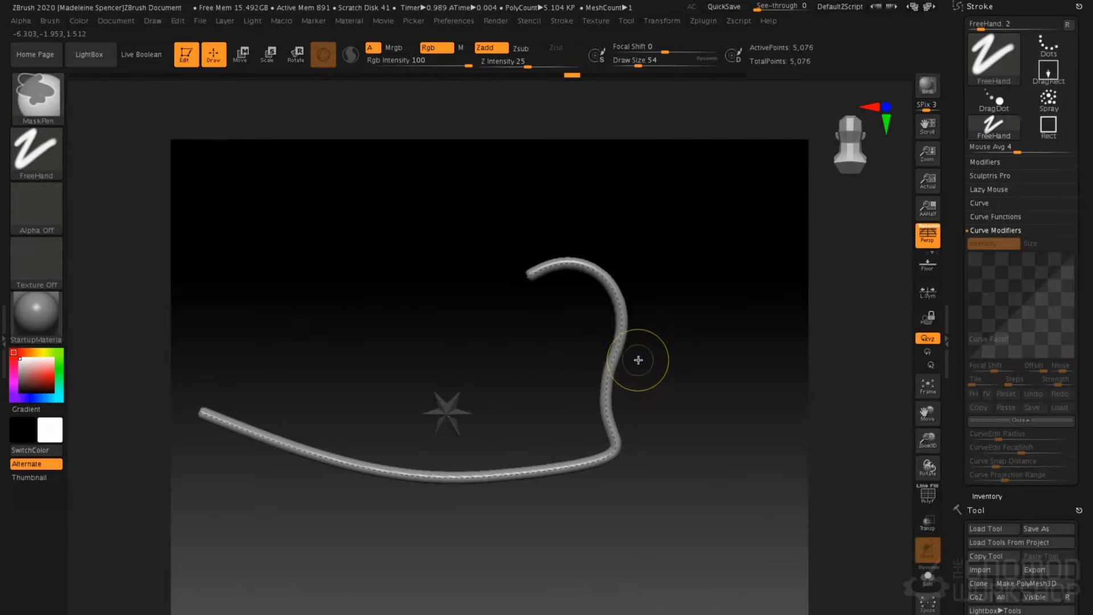
key("ctrl+z")
key("ctrl+z")
key("ctrl+z")
key("ctrl+z")
key("ctrl+z")
key("ctrl+z")
key("ctrl+z")
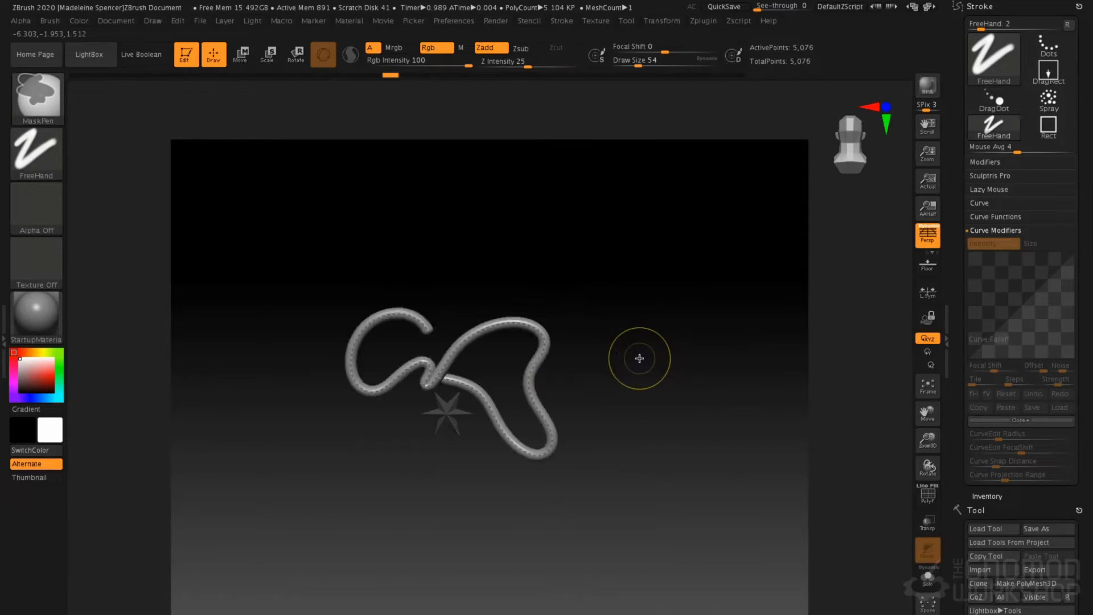
key("ctrl+z")
key("ctrl+z")
key("ctrl+z")
key("ctrl+z")
key("ctrl+z")
key("ctrl+z")
key("ctrl+z")
key("ctrl+z")
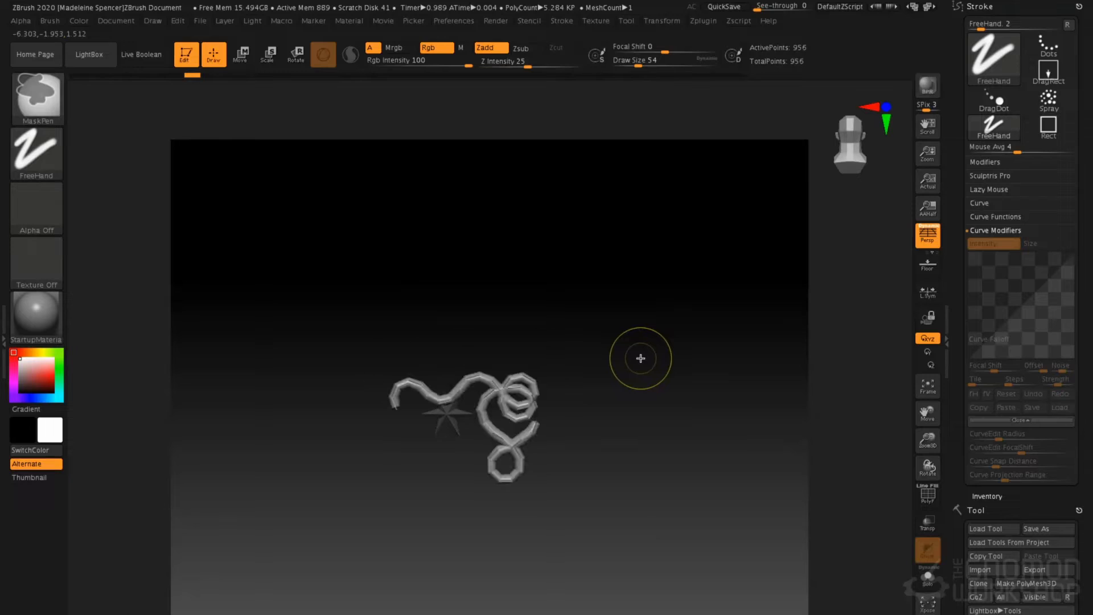
key("ctrl+z")
key("ctrl+z")
key("ctrl+z")
key("ctrl+z")
key("ctrl+z")
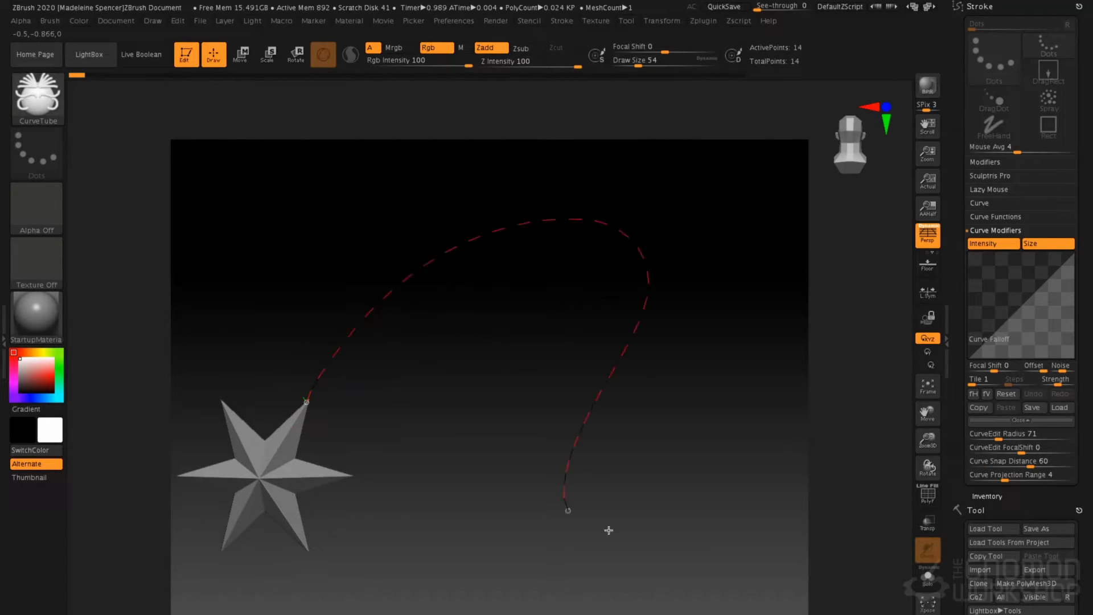
- Draw a winding CurveTube from the star's upper tip, apply the size falloff to it, and undo the tube
left_click_drag(566, 508, 759, 440)
left_click(761, 468)
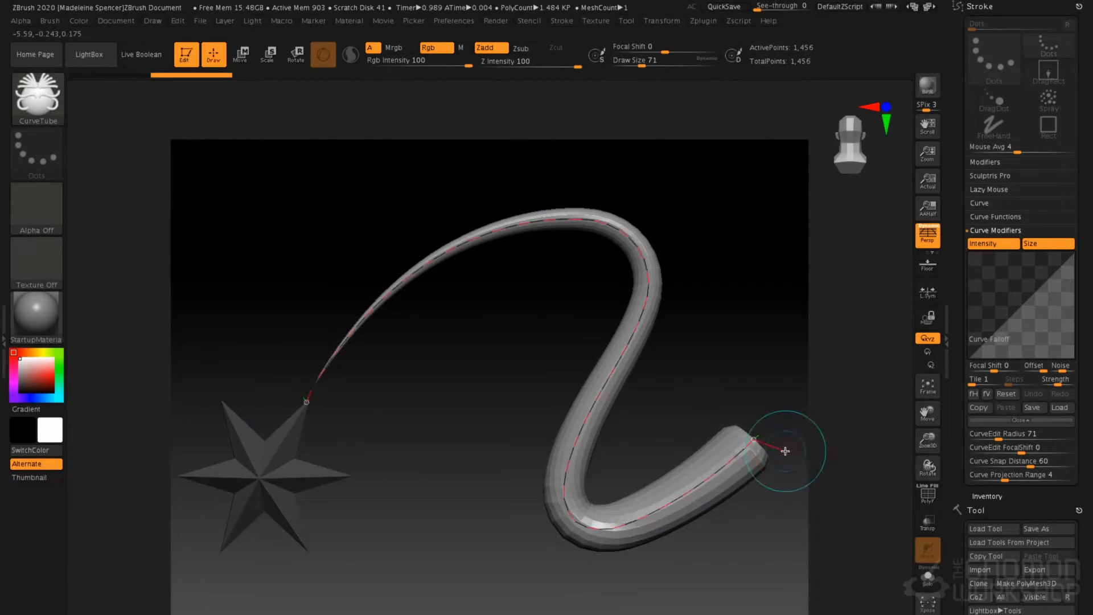
key("ctrl+z")
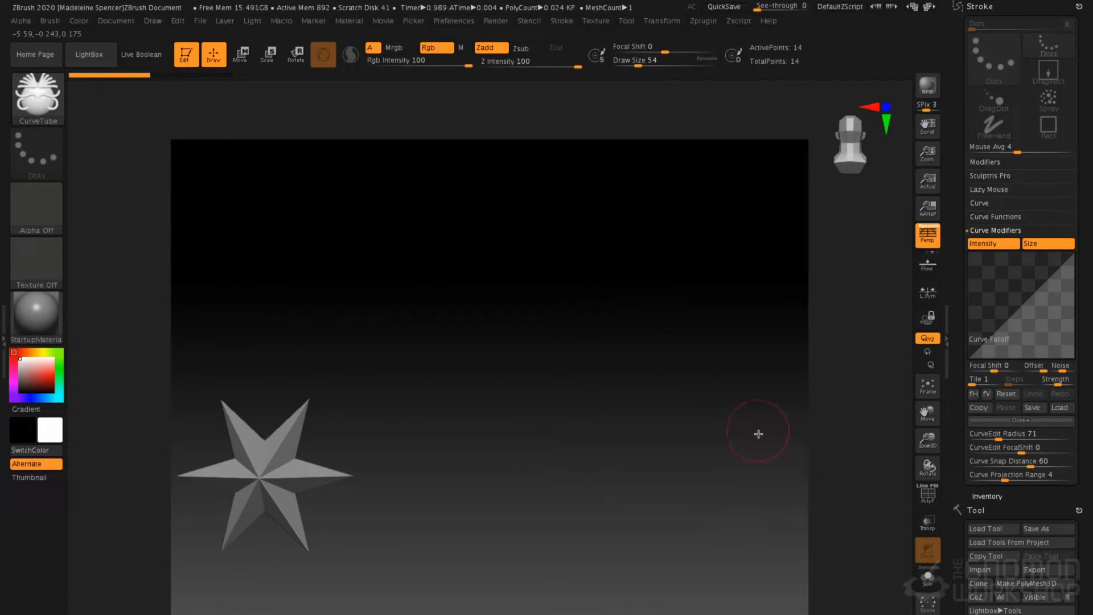
- Flip the Curve Falloff vertically, raise its end point slightly, and draw a winding tube from the star's upper tip
left_click(987, 394)
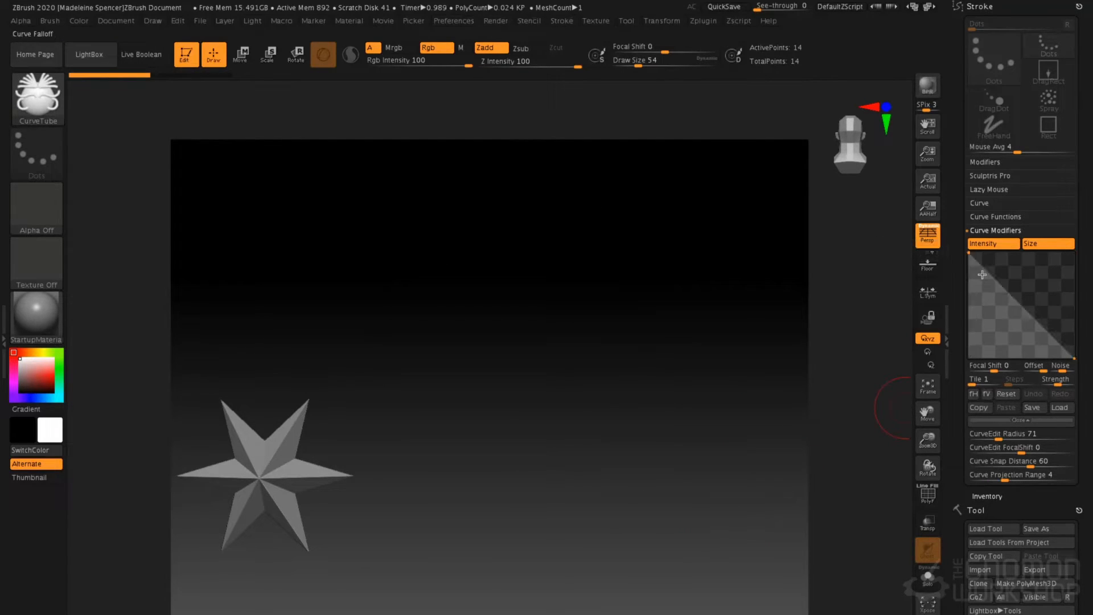
left_click_drag(1074, 357, 1074, 344)
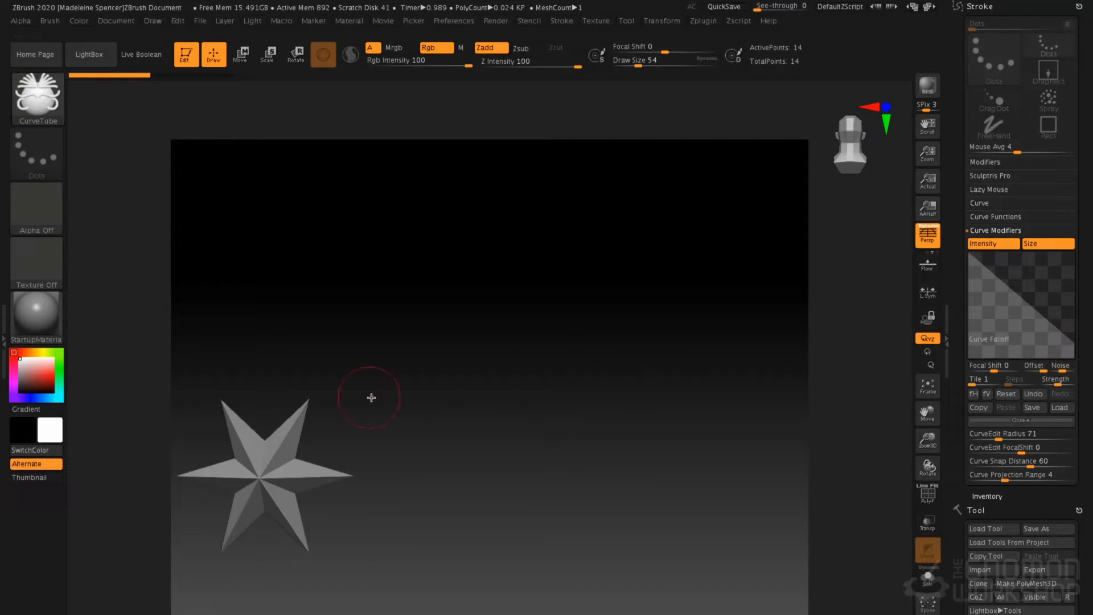
left_click_drag(522, 450, 785, 342)
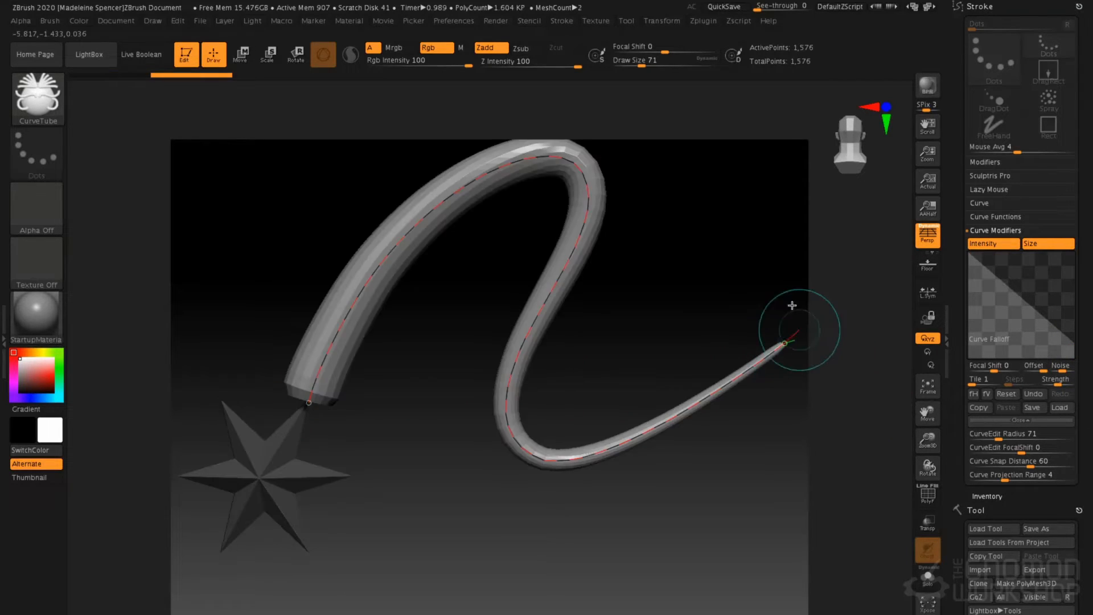
- Bend the Curve Falloff line outward into a rounded slope and update the drawn tube with it
mouse_move(712, 289)
left_mouse_down("alt")
mouse_move(700, 317)
mouse_move(698, 300)
mouse_move(766, 269)
left_mouse_up("alt")
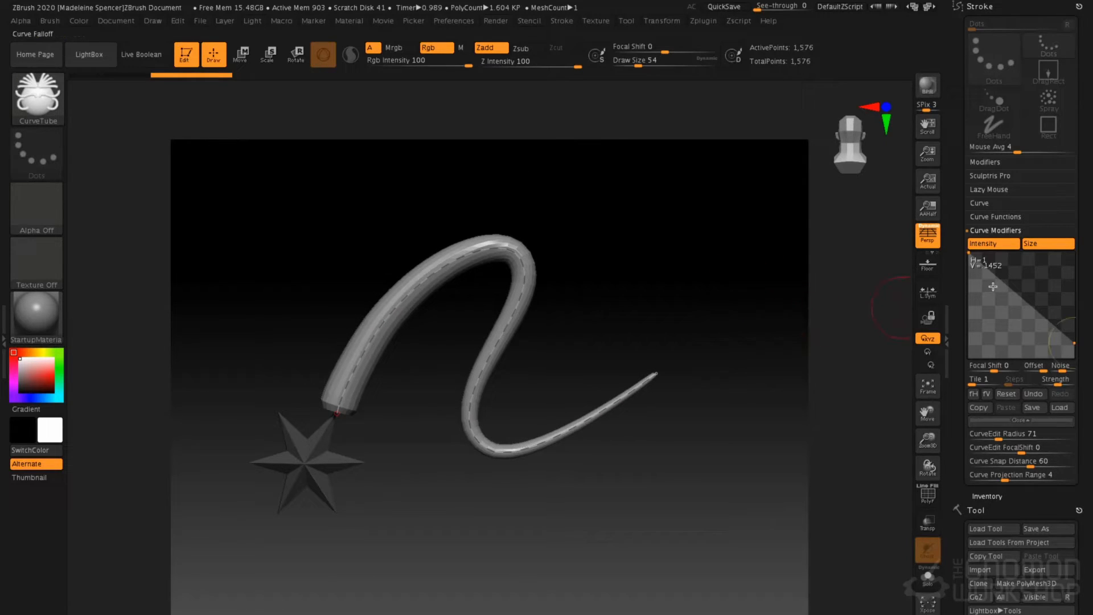
left_click_drag(1010, 290, 1050, 278)
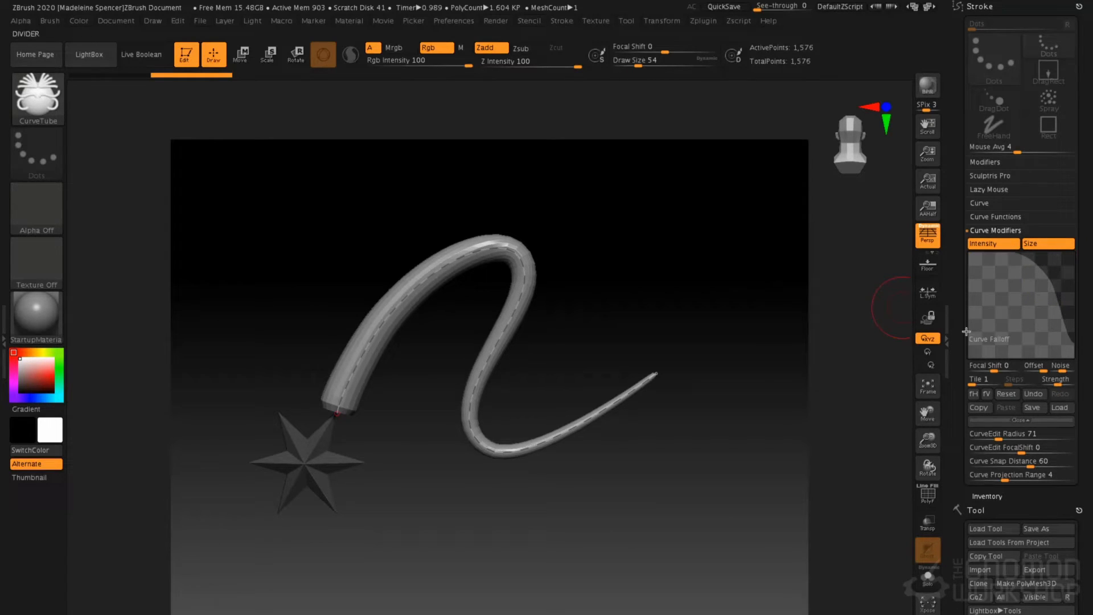
left_click(629, 391)
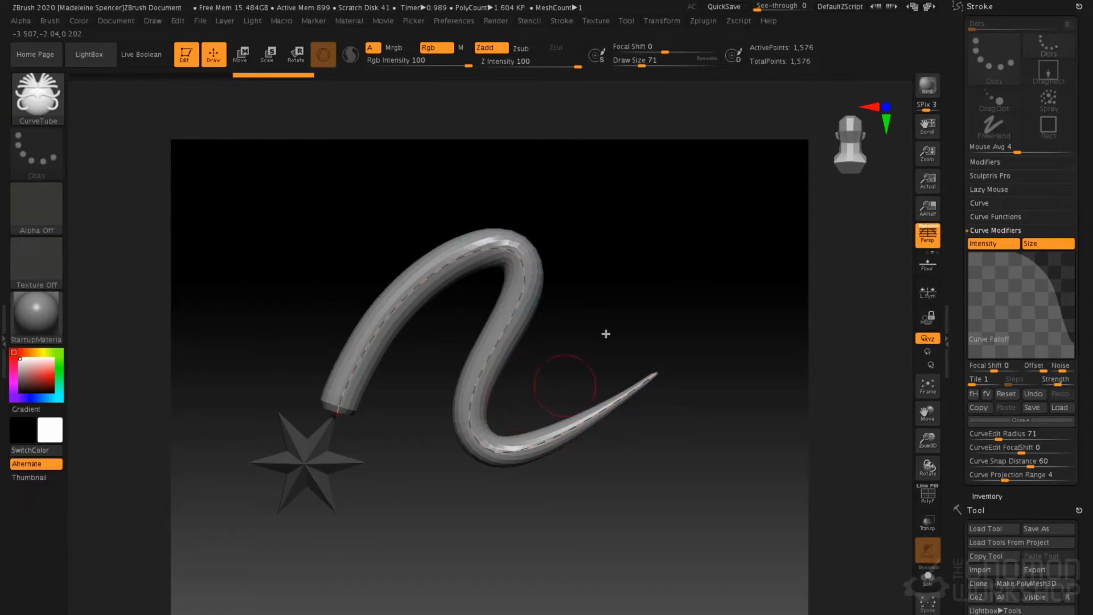
- Update the tube's thickness with Draw Size 23, and again with Draw Size 120
key("space")
left_click_drag(654, 213, 646, 213)
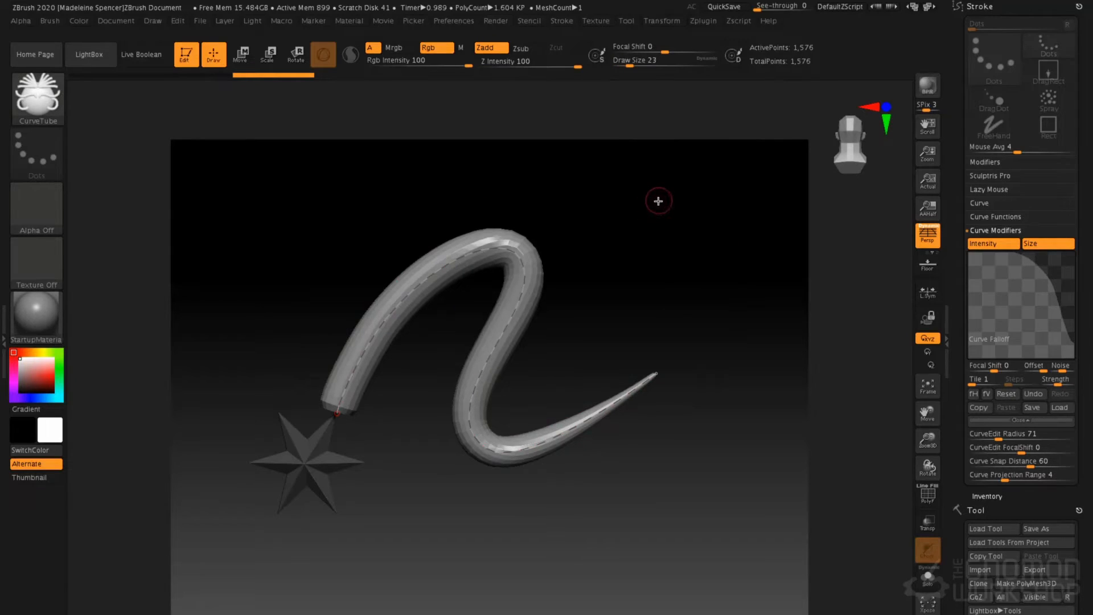
left_click(622, 389)
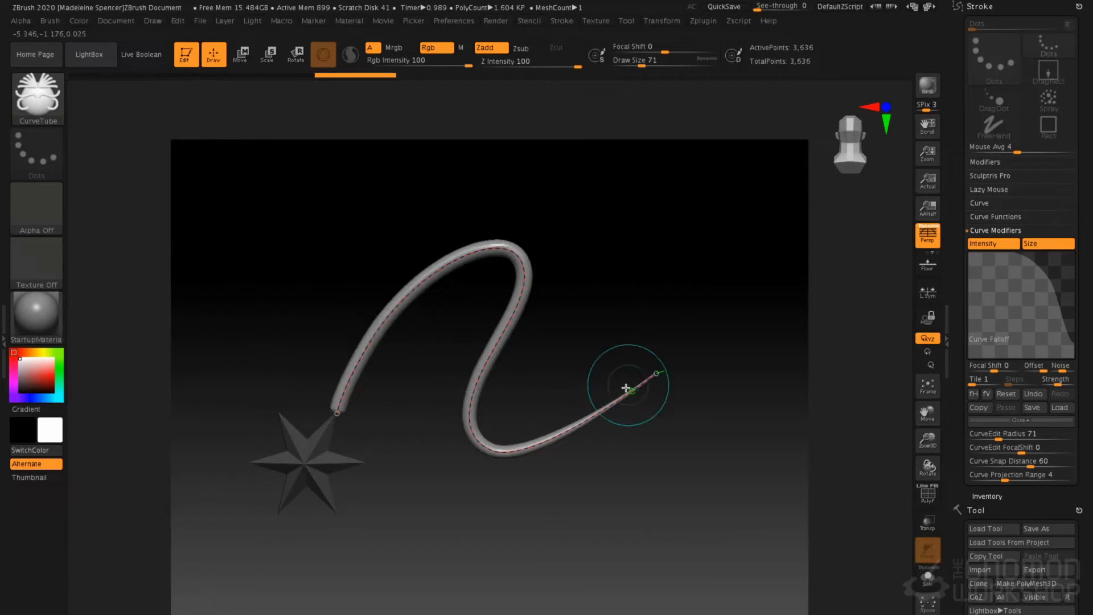
key("space")
left_click_drag(640, 190, 653, 189)
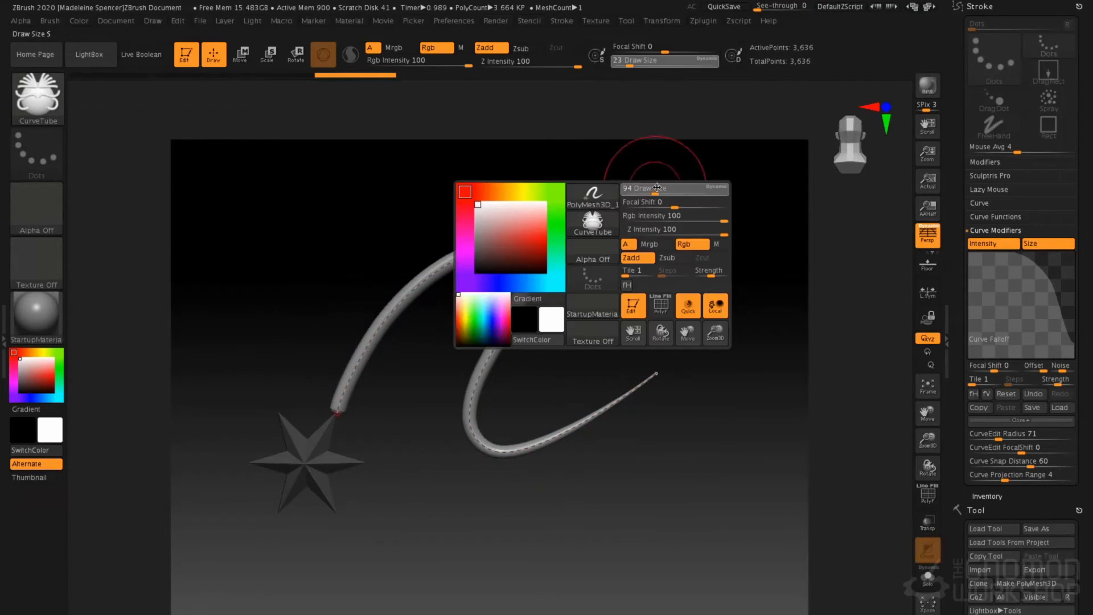
left_click(603, 402)
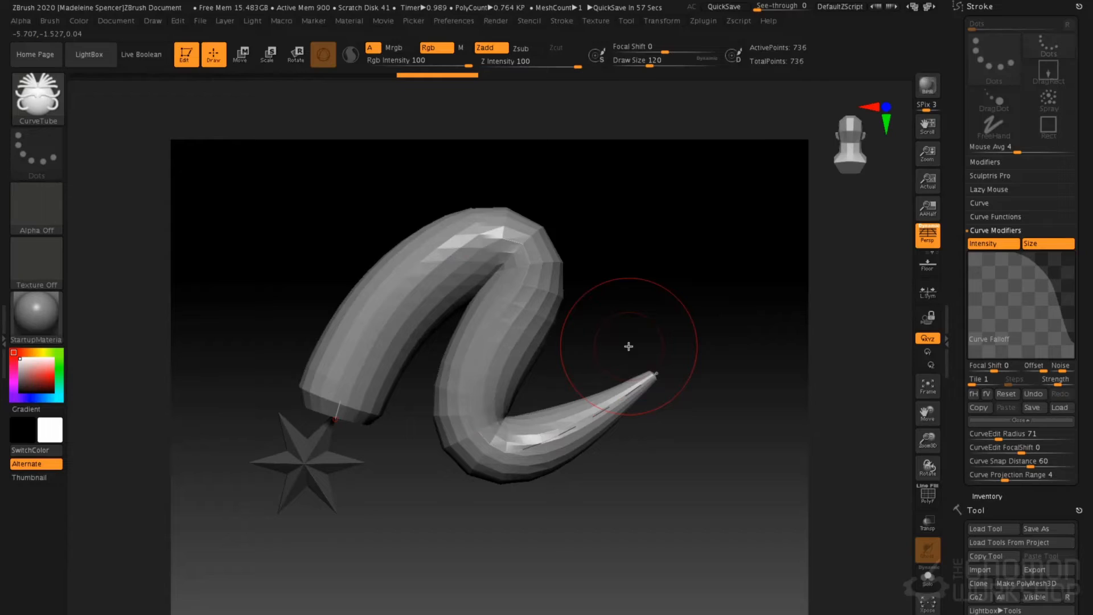
- Look through the stroke Inventory options and the replay options in the stroke Modifiers
left_click(998, 231)
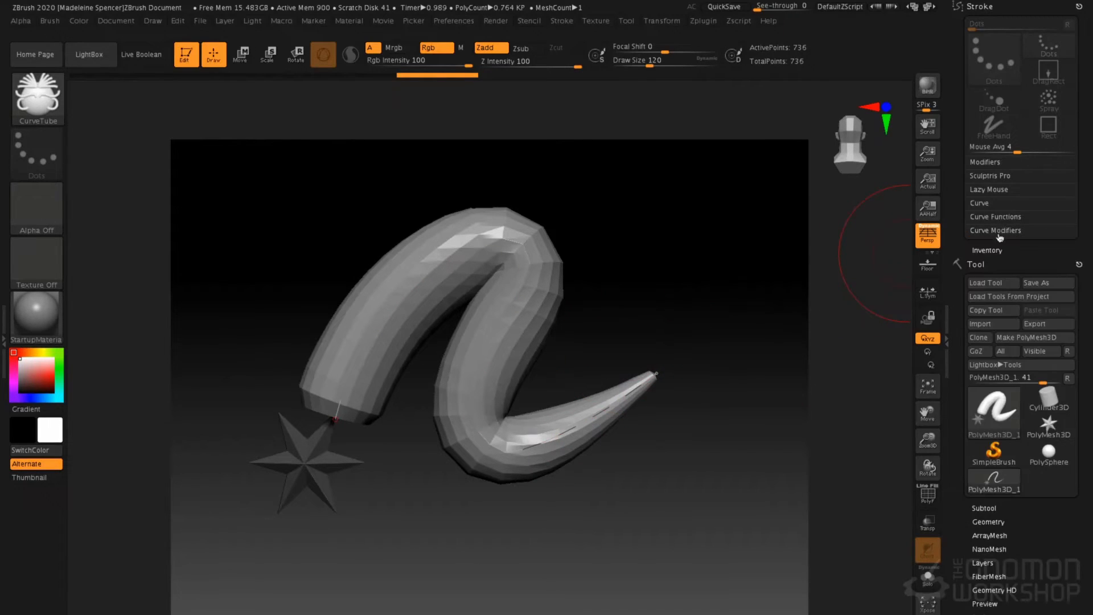
left_click(997, 250)
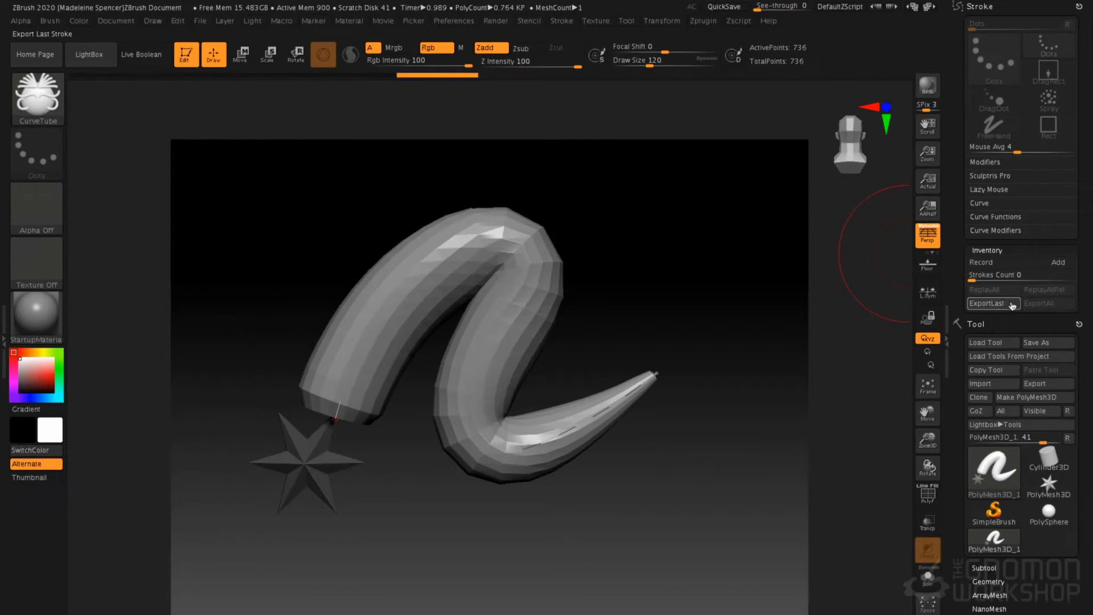
left_click(994, 161)
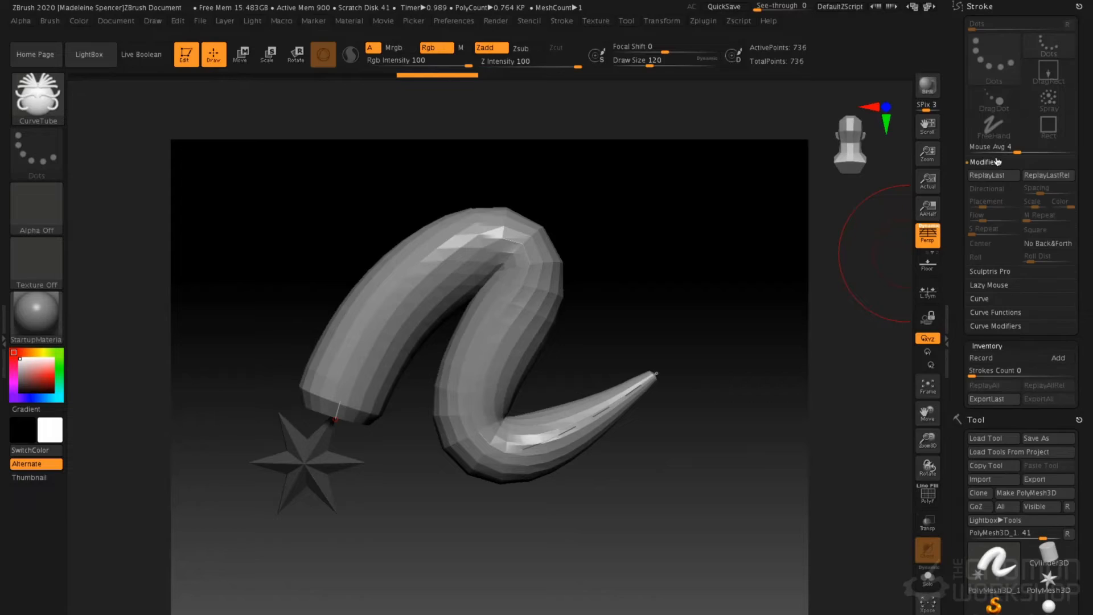
left_click(996, 325)
left_click(993, 231)
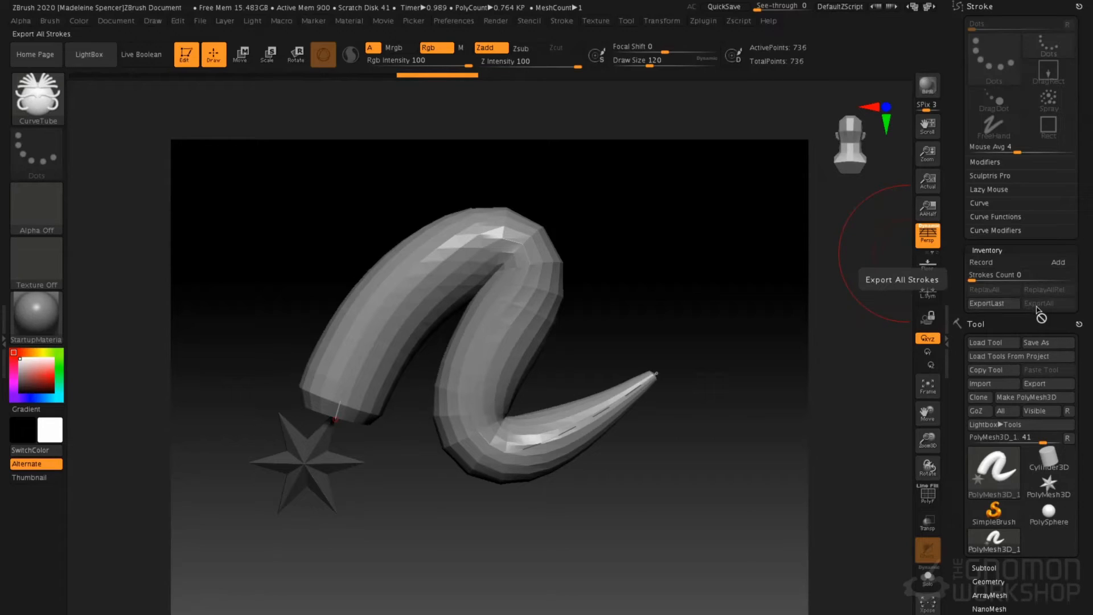
left_click(989, 250)
left_click(989, 250)
- Start recording strokes in the Inventory and reshape the tube with four strokes on its curve
left_click(1007, 262)
left_click_drag(534, 264, 735, 227)
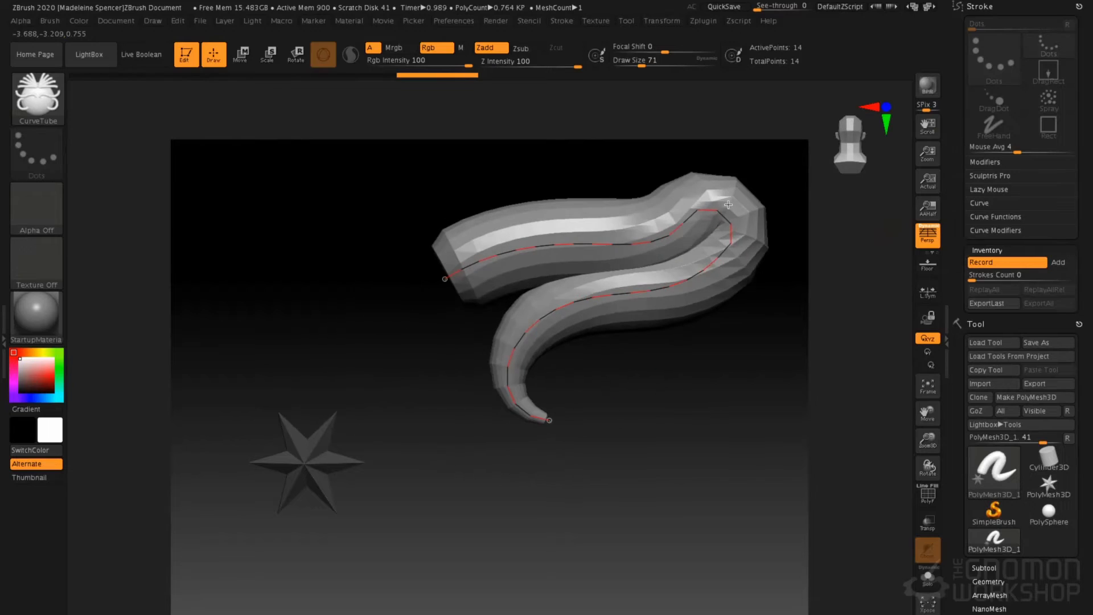
left_click_drag(516, 251, 319, 162)
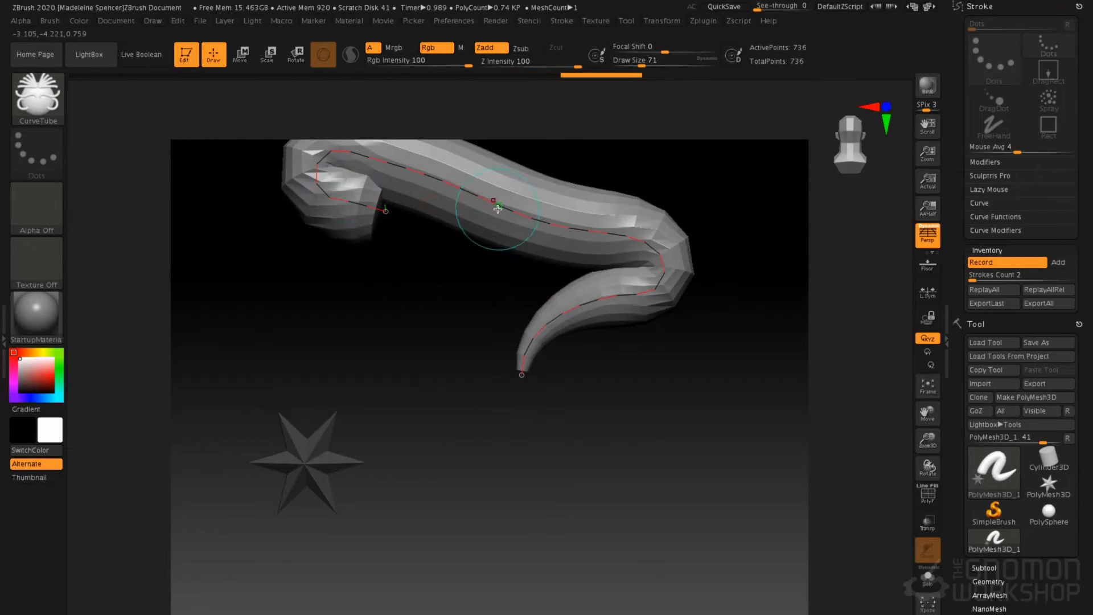
left_click_drag(497, 205, 434, 398)
mouse_move(563, 320)
left_mouse_down()
mouse_move(686, 456)
mouse_move(706, 556)
left_mouse_up()
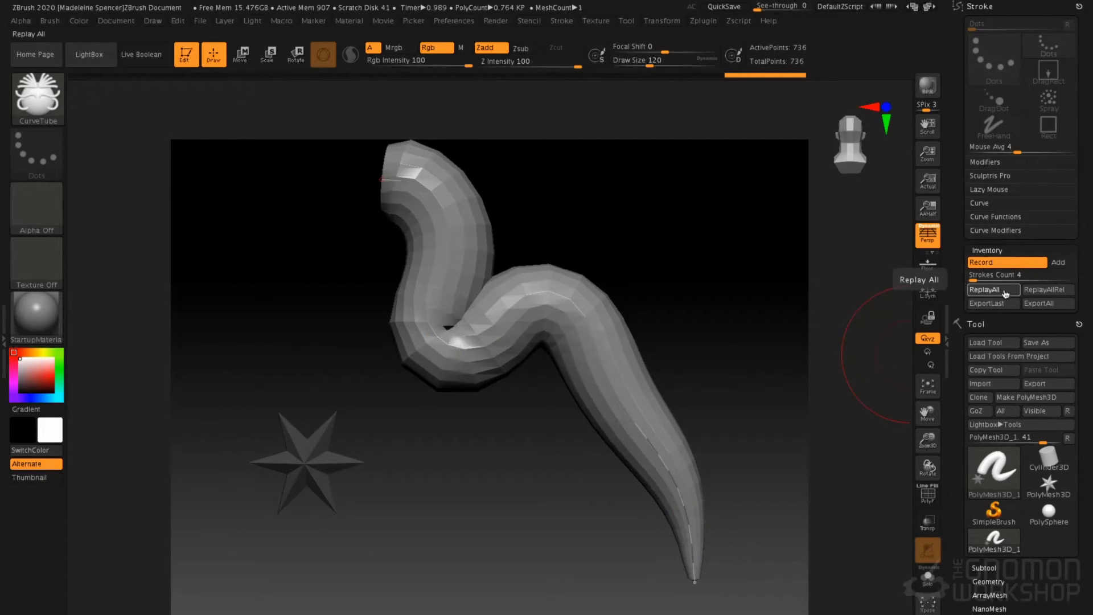
- Replay all the recorded strokes and collapse the stroke Inventory
left_click(985, 290)
mouse_move(1001, 460)
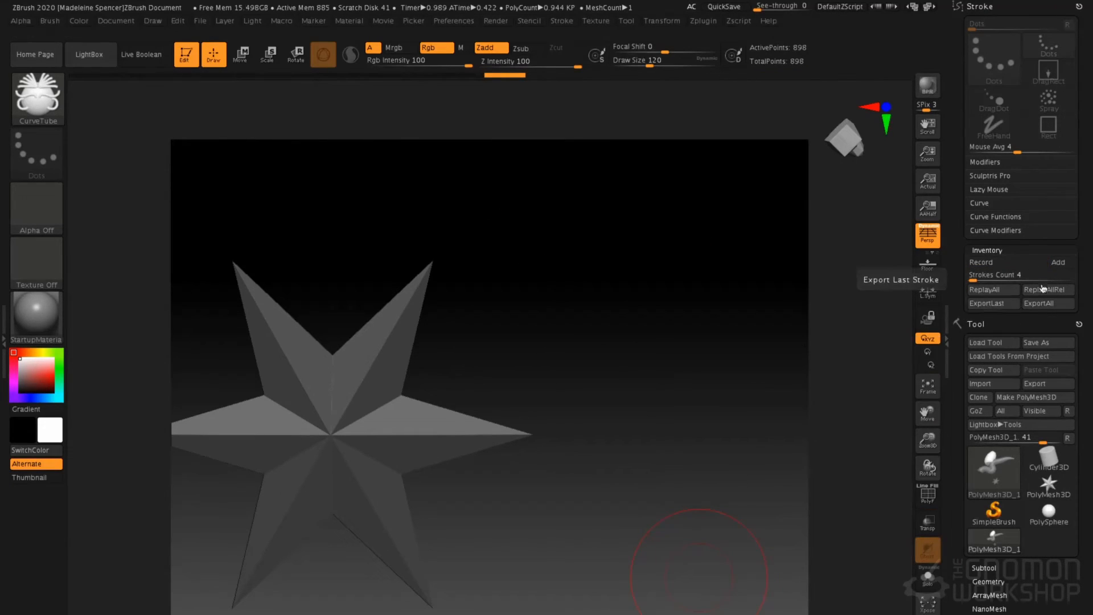
left_click(1001, 251)
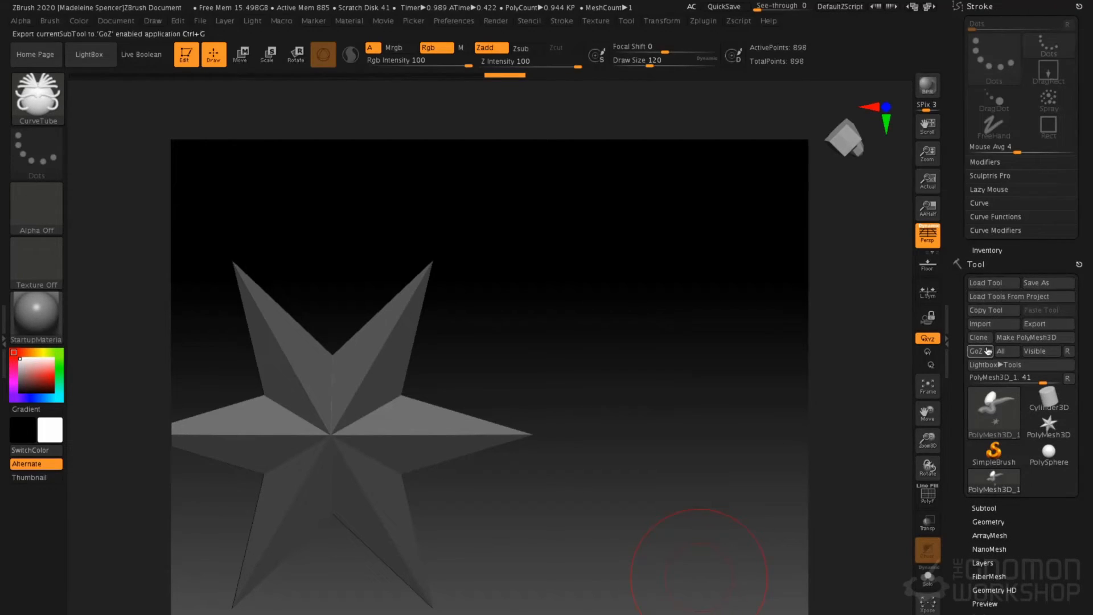
- Go back in the undo history to the plain star and view the ReplayLast option in the stroke Modifiers
left_click(97, 78)
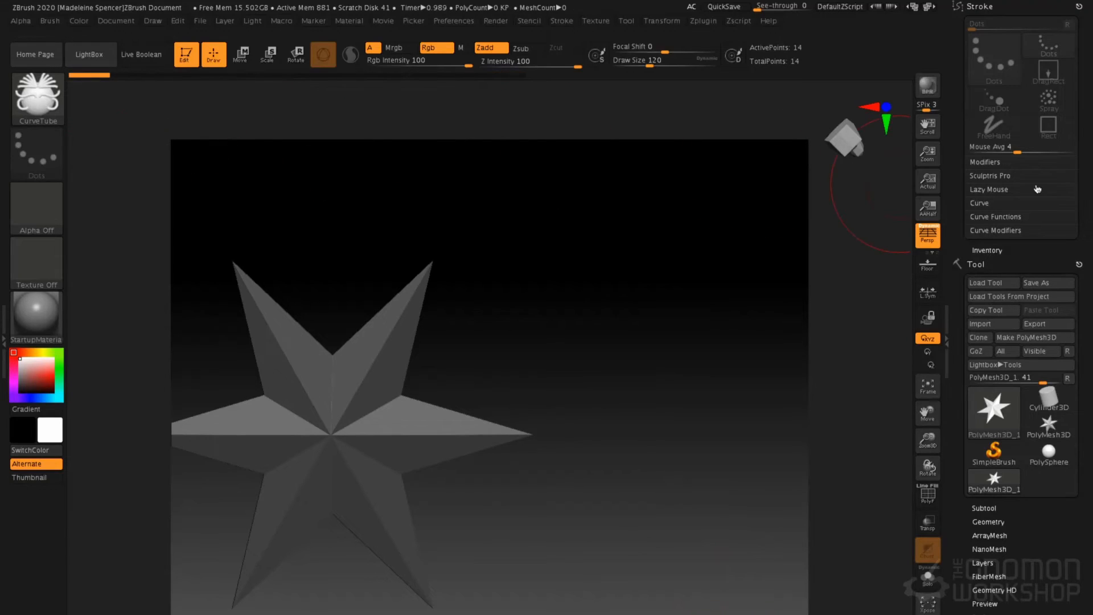
left_click(987, 163)
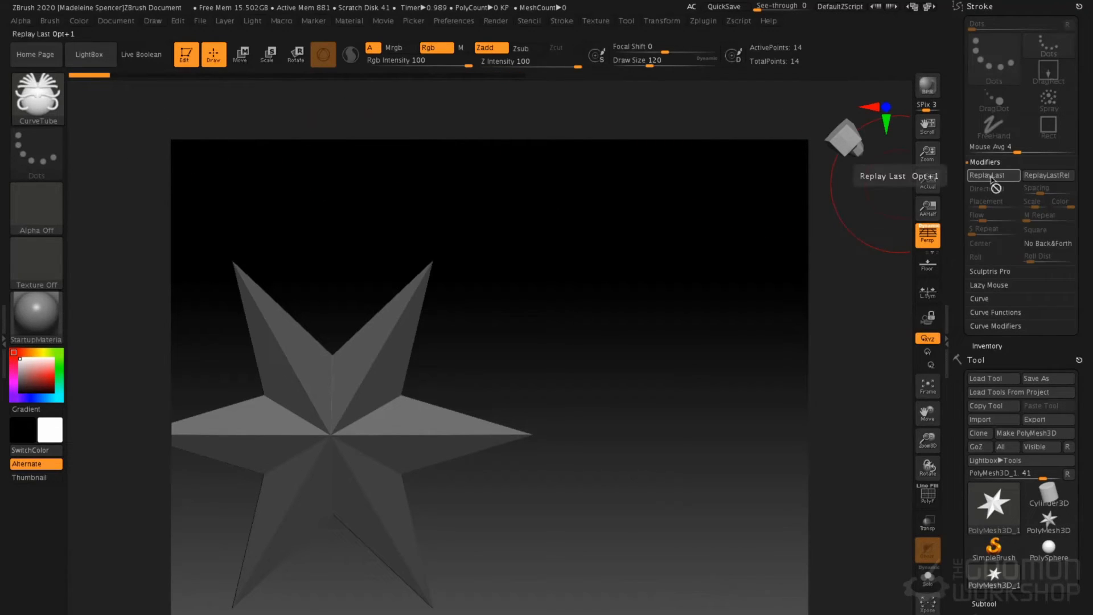
left_click(991, 162)
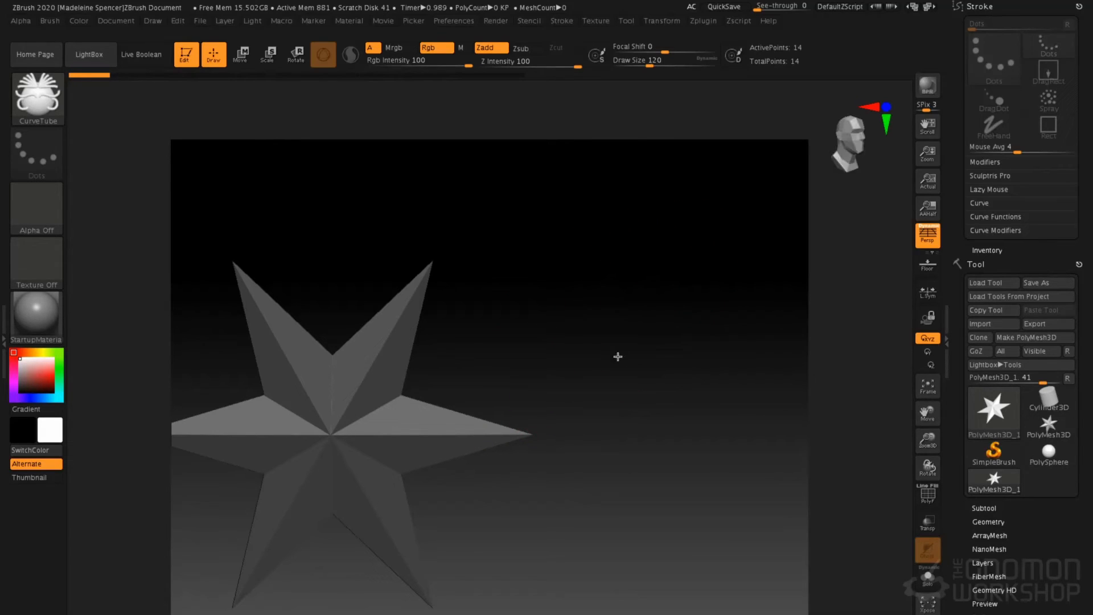
- Clear the canvas and frame the star centred in front view
key("ctrl+n")
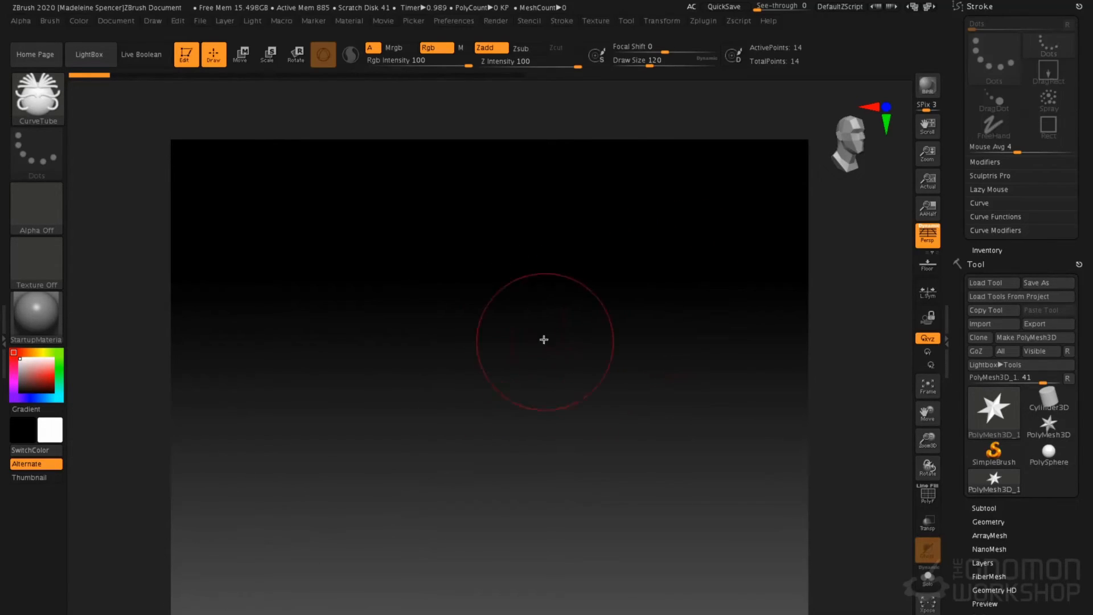
key("f")
mouse_move(671, 280)
left_mouse_down()
mouse_move(658, 257)
mouse_move(662, 267)
left_mouse_up()
mouse_move(706, 308)
left_mouse_down("alt")
mouse_move(701, 273)
mouse_move(633, 246)
left_mouse_up("alt")
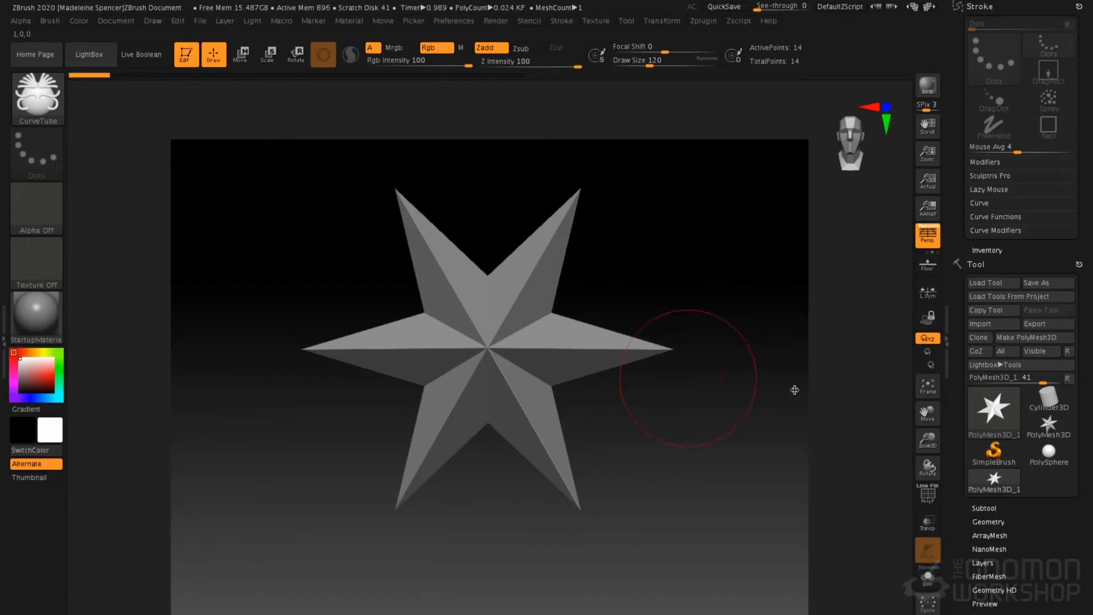
- Examine the Sculptris Pro settings of the stroke
left_click(994, 176)
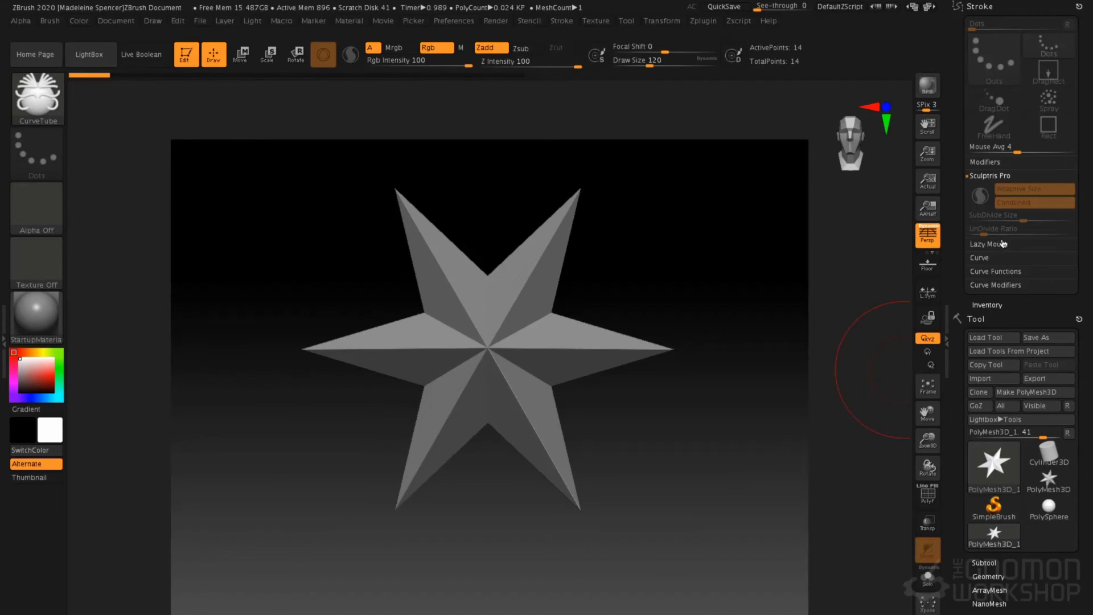
left_click(991, 176)
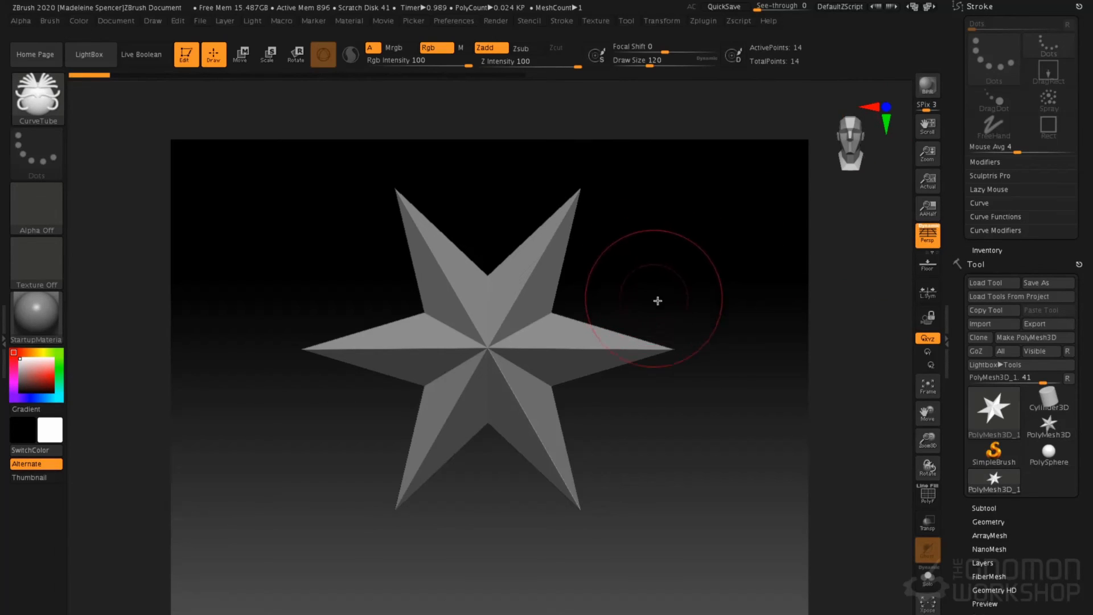
- Switch to the Standard brush with the FreeHand stroke and the arrow-shaped Alpha 33
key("2")
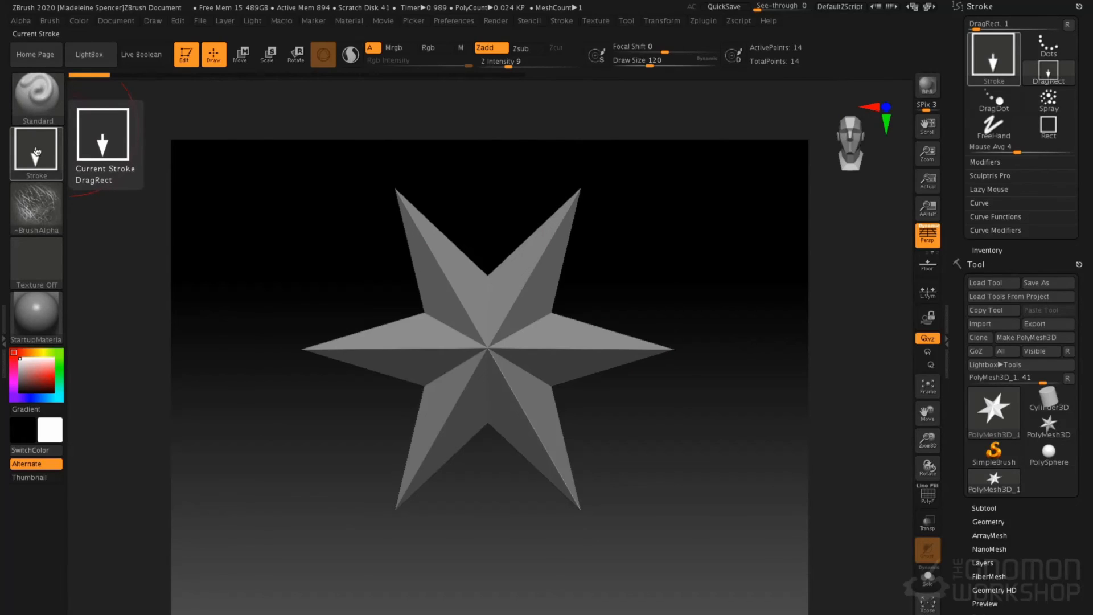
mouse_move(46, 215)
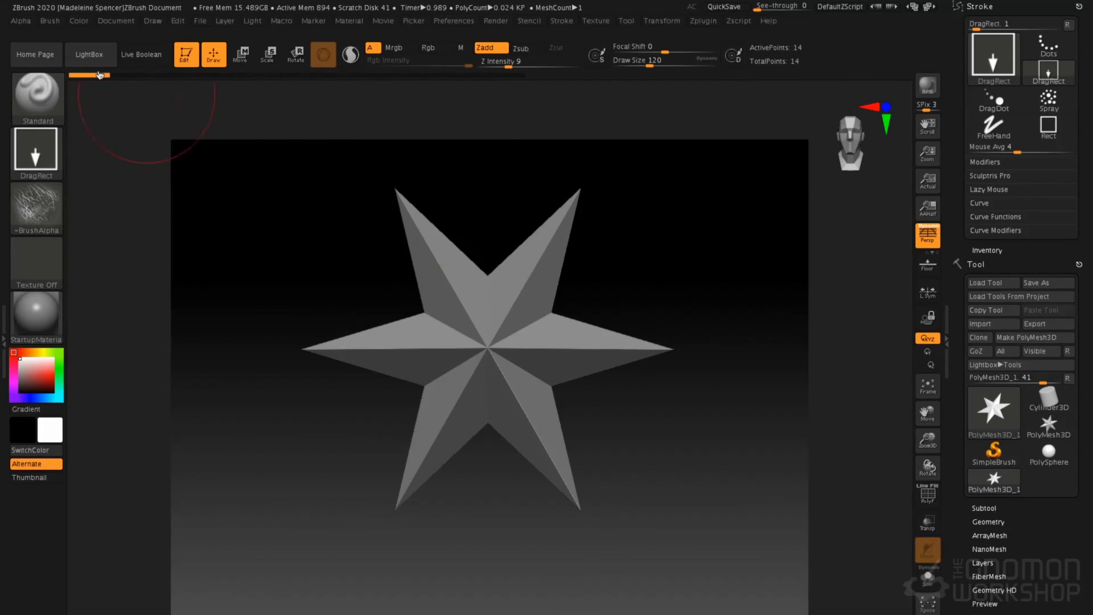
left_click(58, 23)
left_click(39, 149)
left_click(216, 161)
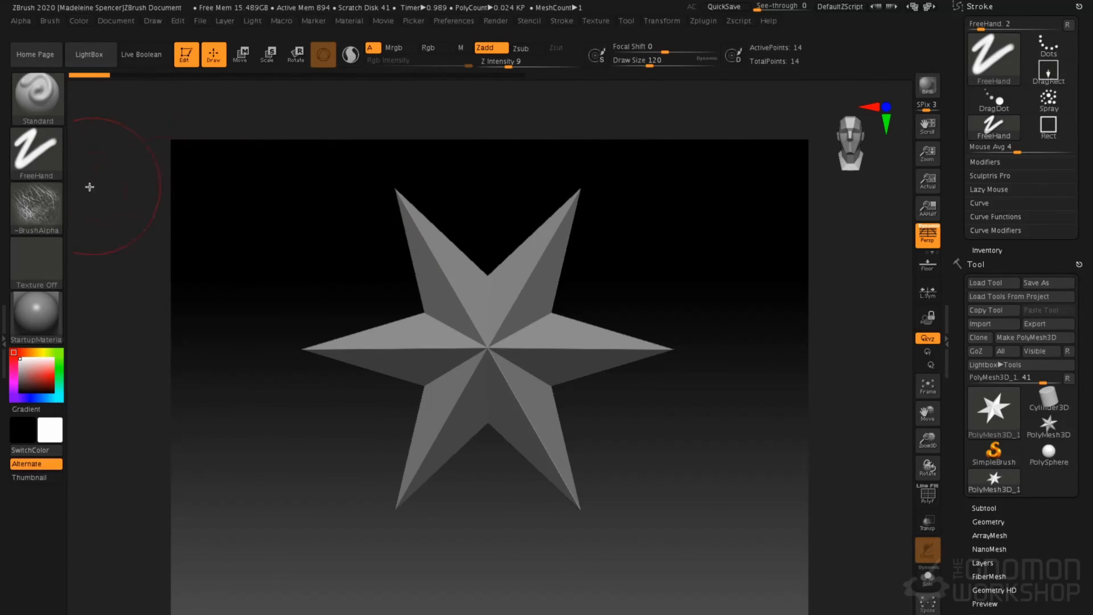
left_click(36, 206)
left_click(334, 216)
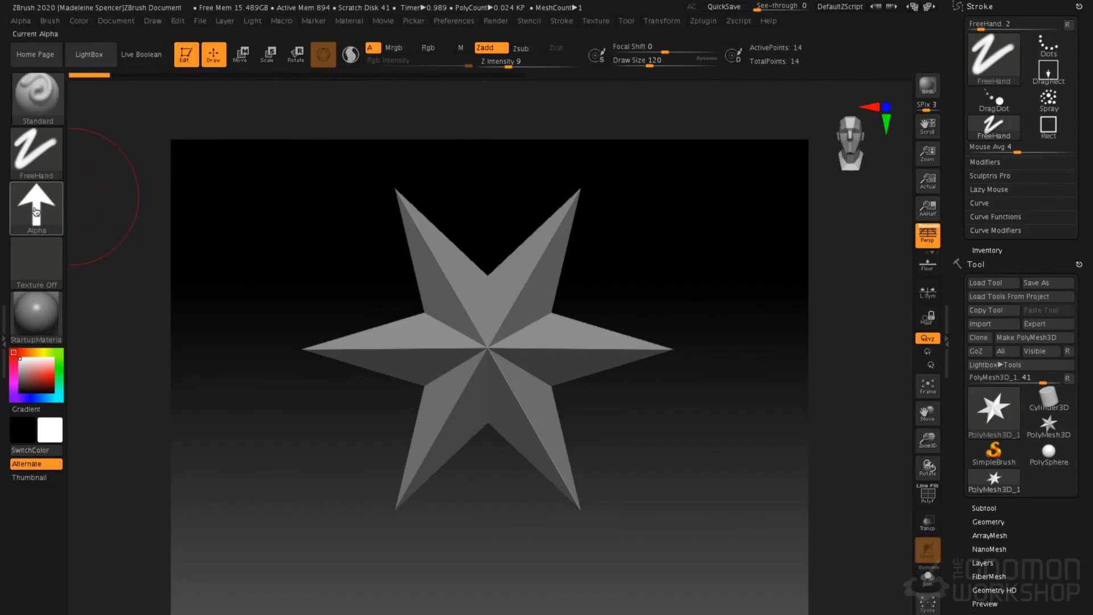
- Show the stroke's Lazy Mouse settings and the settings of the Standard brush
left_click(990, 189)
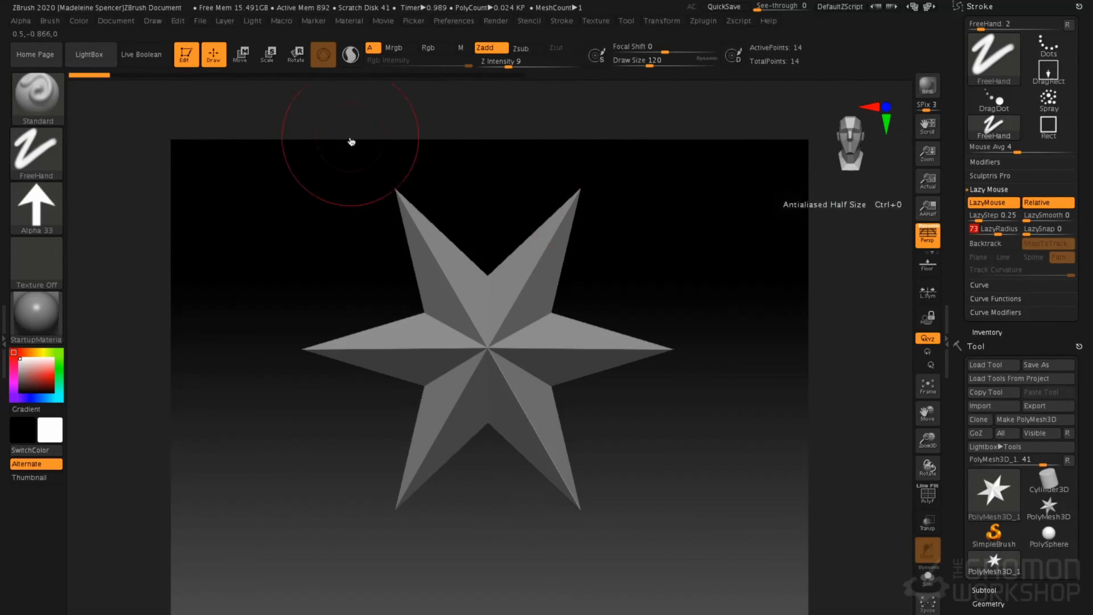
left_click(50, 20)
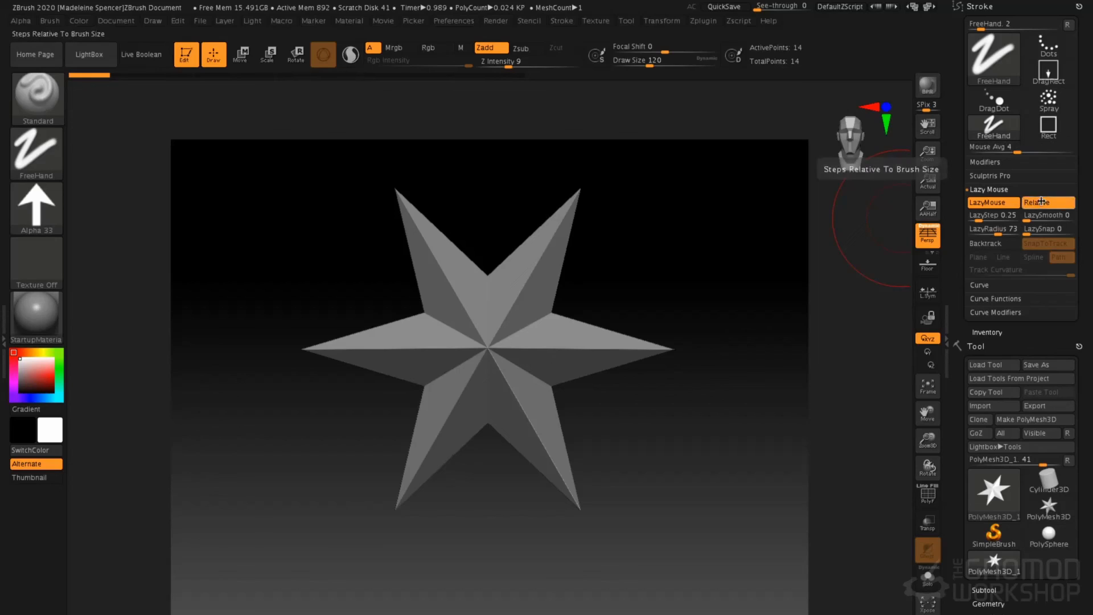
left_click(51, 22)
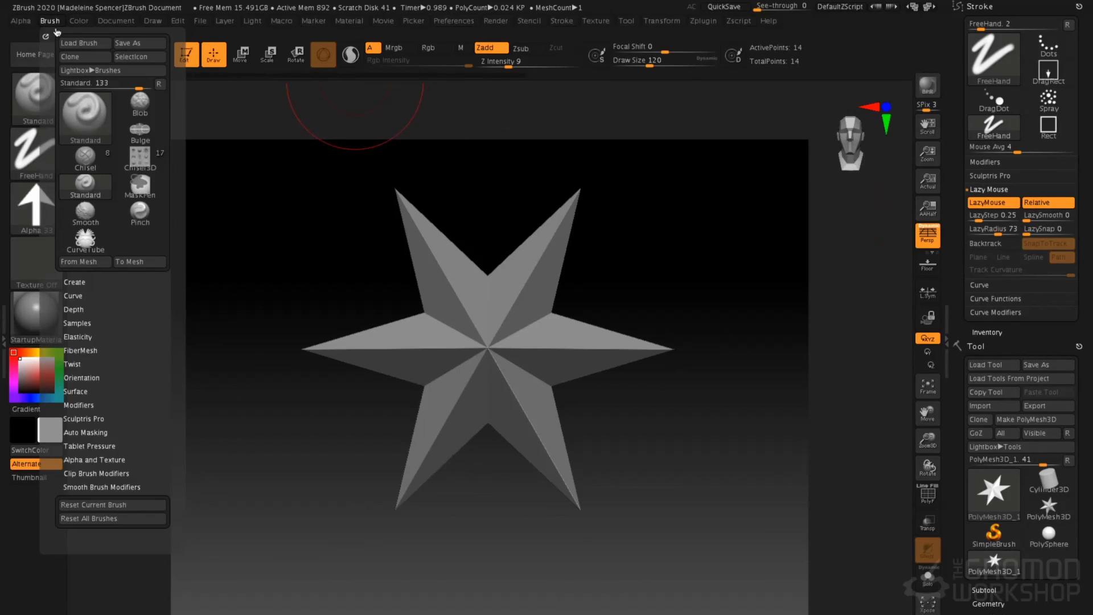